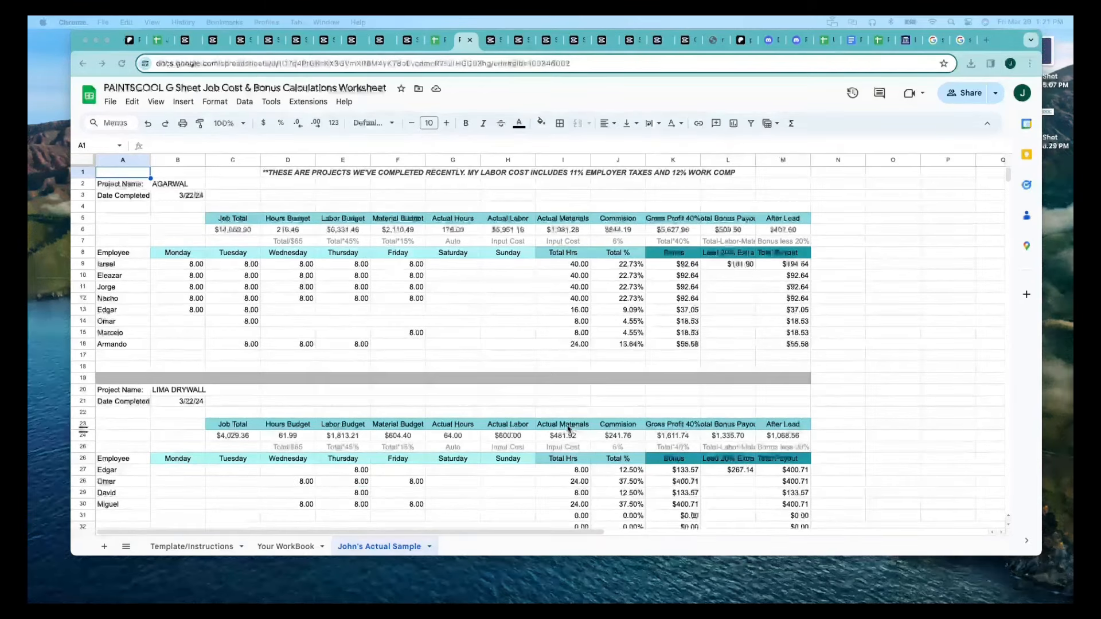
Open the Template/Instructions sheet and review the term definitions from Job Total through After Lead alongside the sample project's headings.
left_click(194, 547)
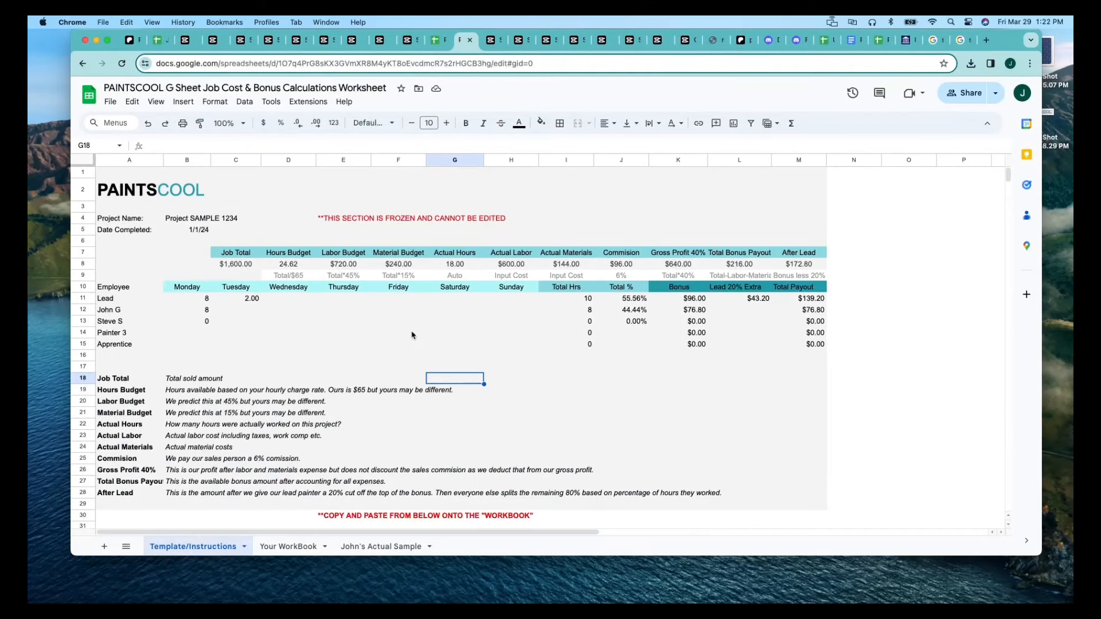
scroll(413, 335, "down", 1)
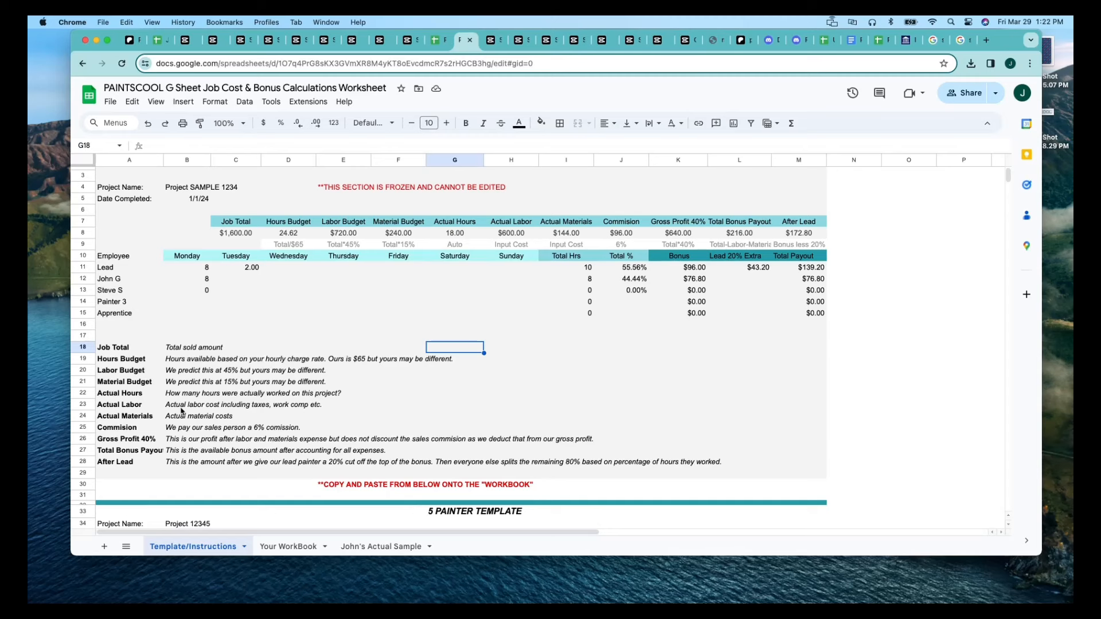
left_click_drag(121, 348, 129, 465)
left_click(250, 225)
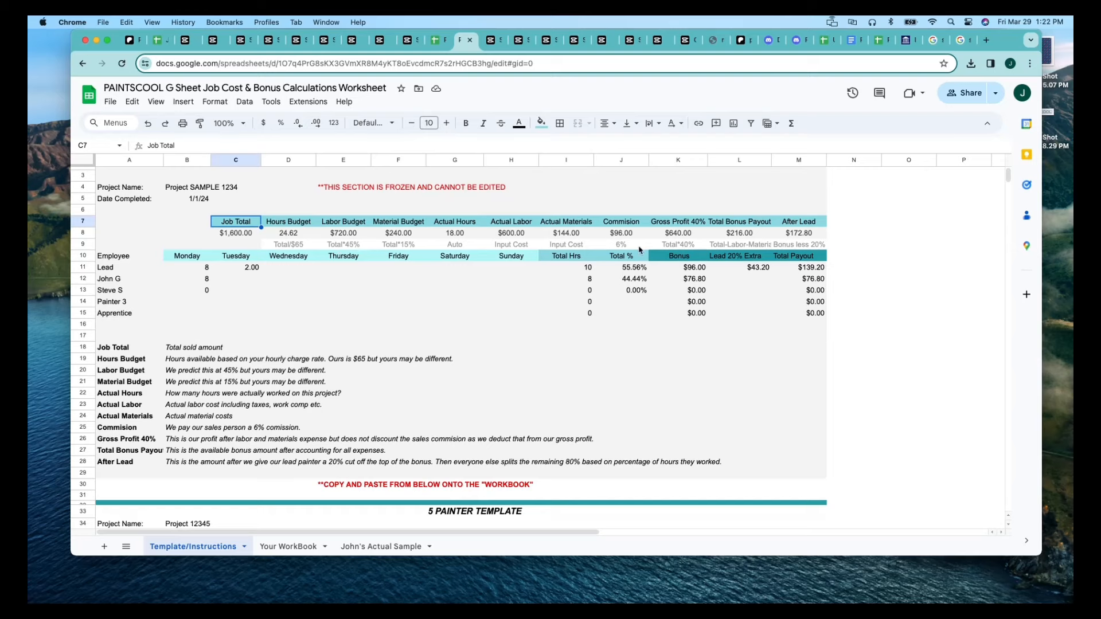
Examine the calculation notes for Hours Budget, Labor Budget, Material Budget and Commission in the 5 Painter Template, including the Hours Budget formula.
scroll(456, 356, "down", 5)
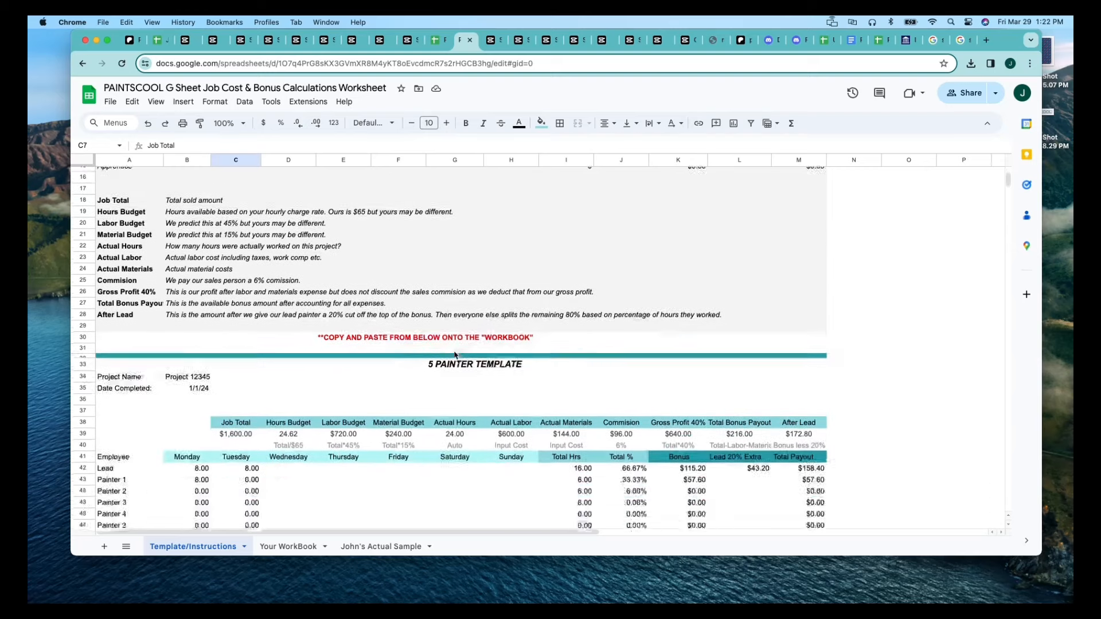
scroll(456, 356, "down", 2)
left_click(287, 404)
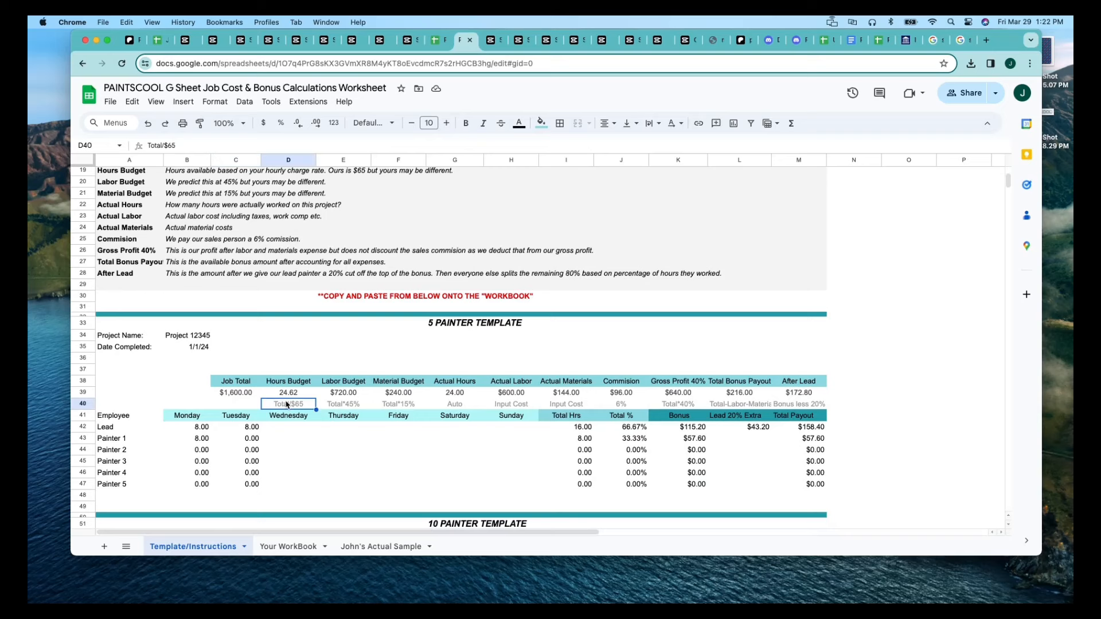
left_click(290, 393)
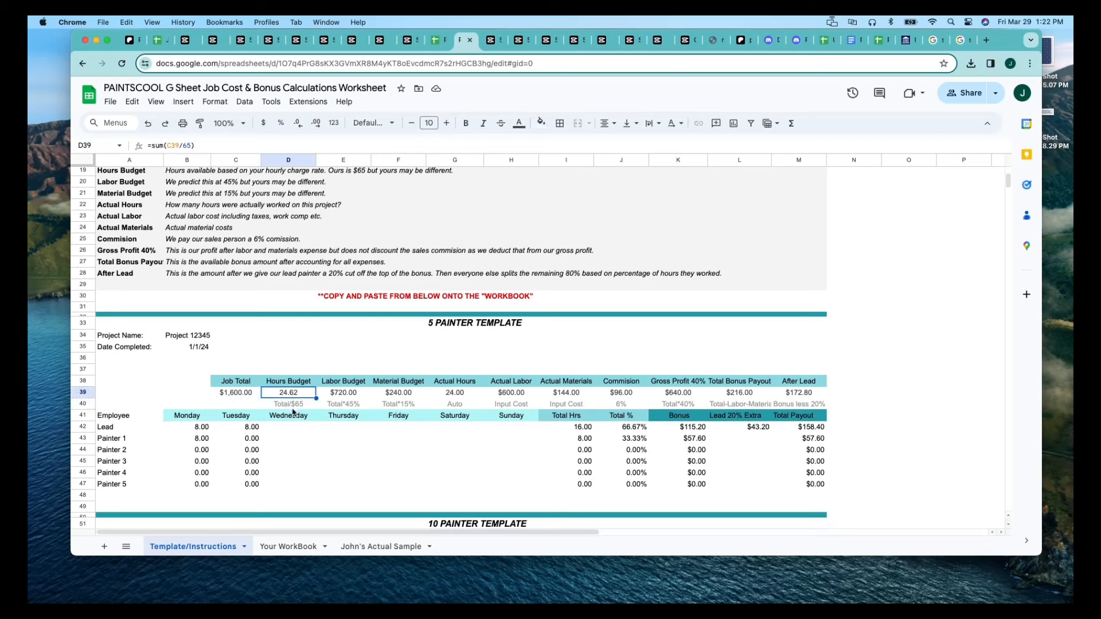
left_click(293, 406)
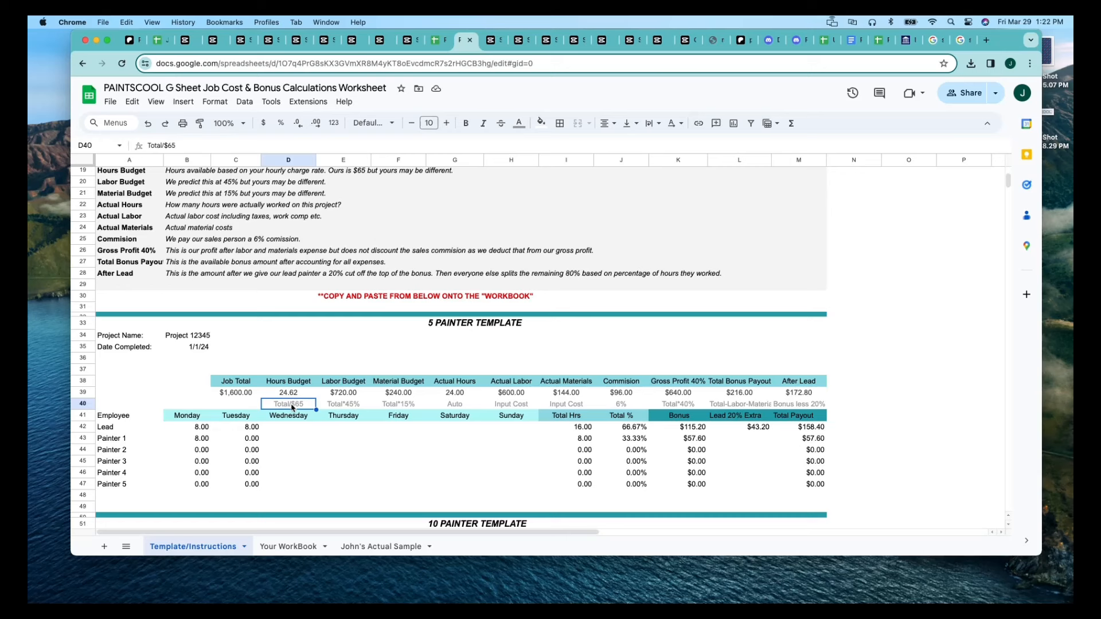
left_click(354, 407)
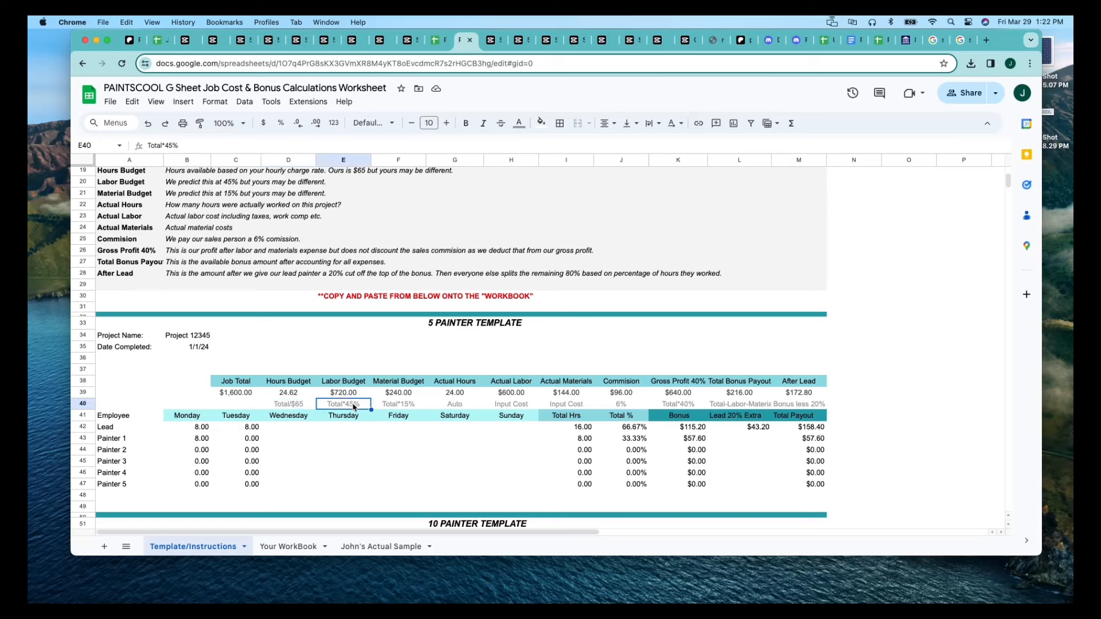
left_click(396, 408)
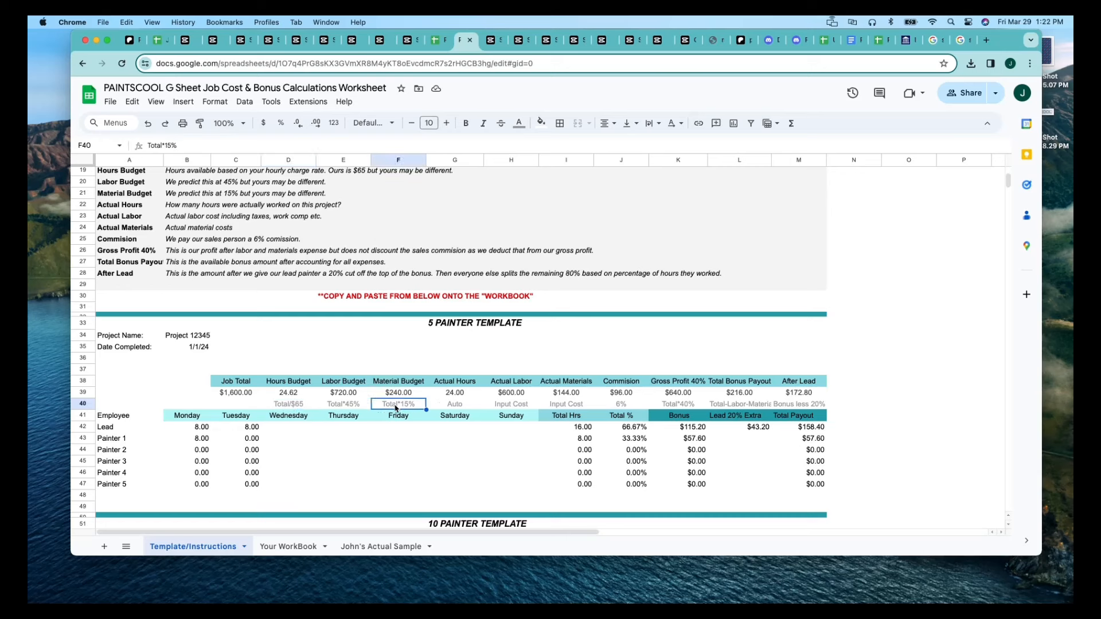
left_click(615, 409)
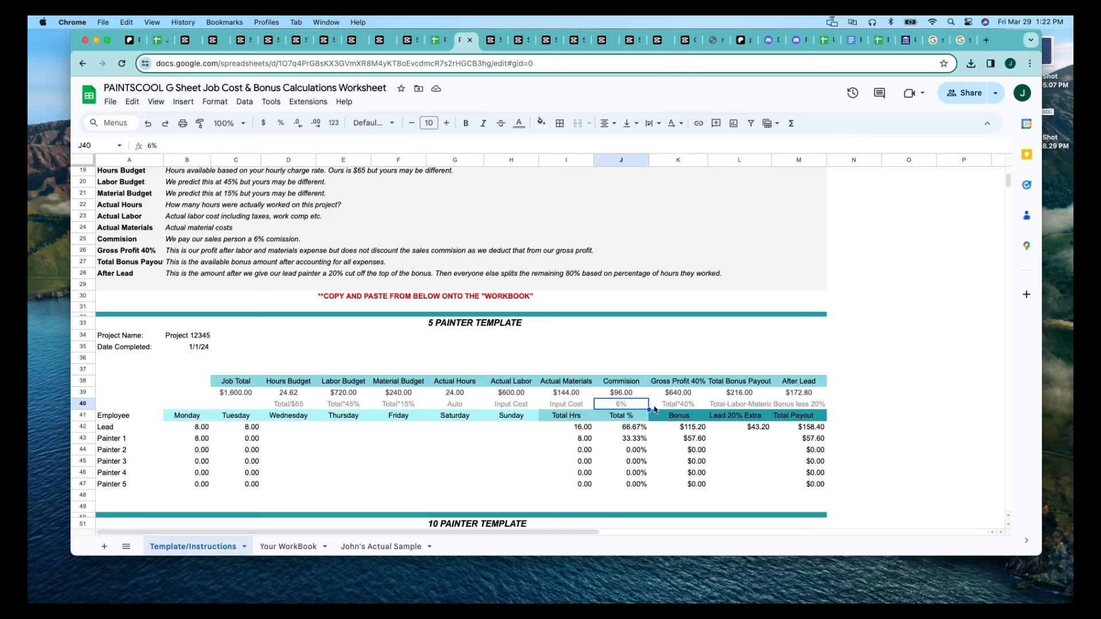
Compare the layouts of the 5 Painter Template and the 10 Painter Template.
scroll(340, 424, "down", 4)
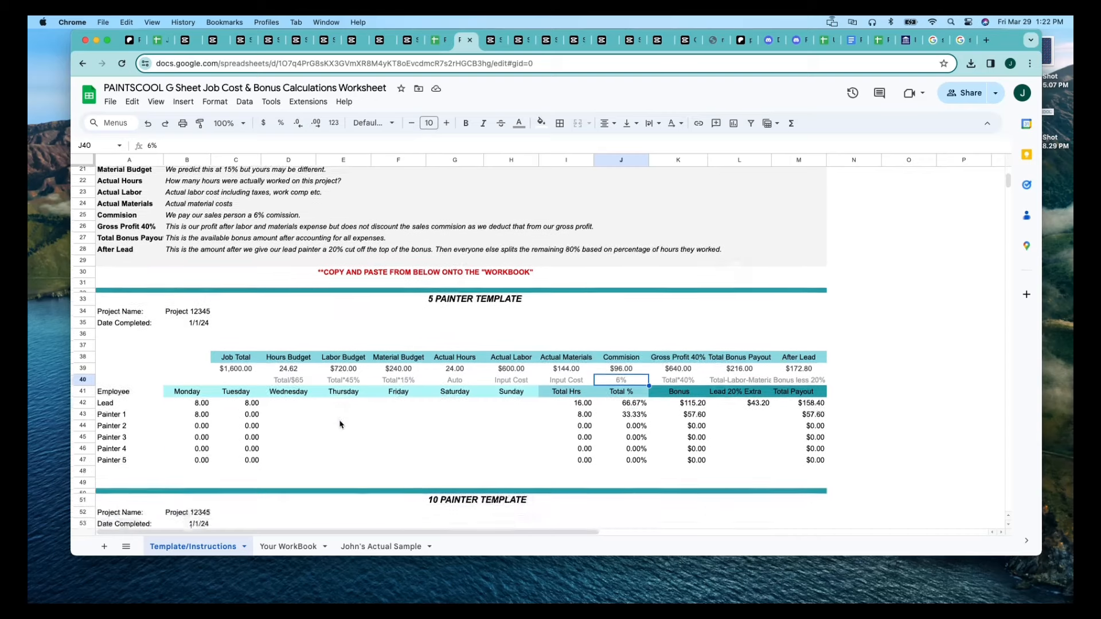
scroll(389, 341, "down", 2)
scroll(388, 341, "down", 3)
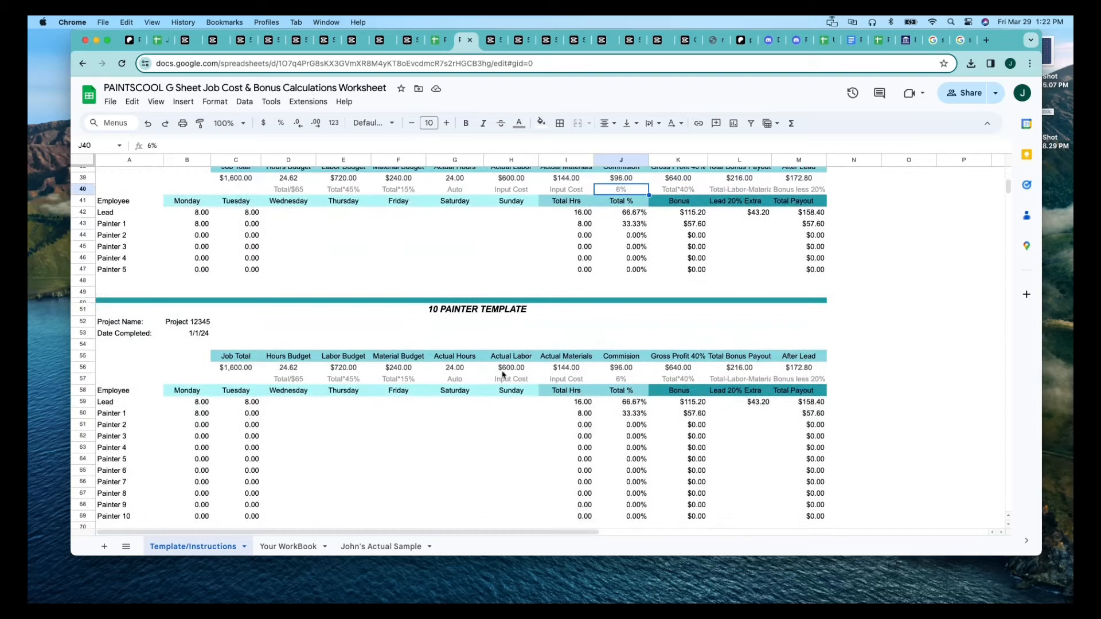
scroll(479, 379, "up", 4)
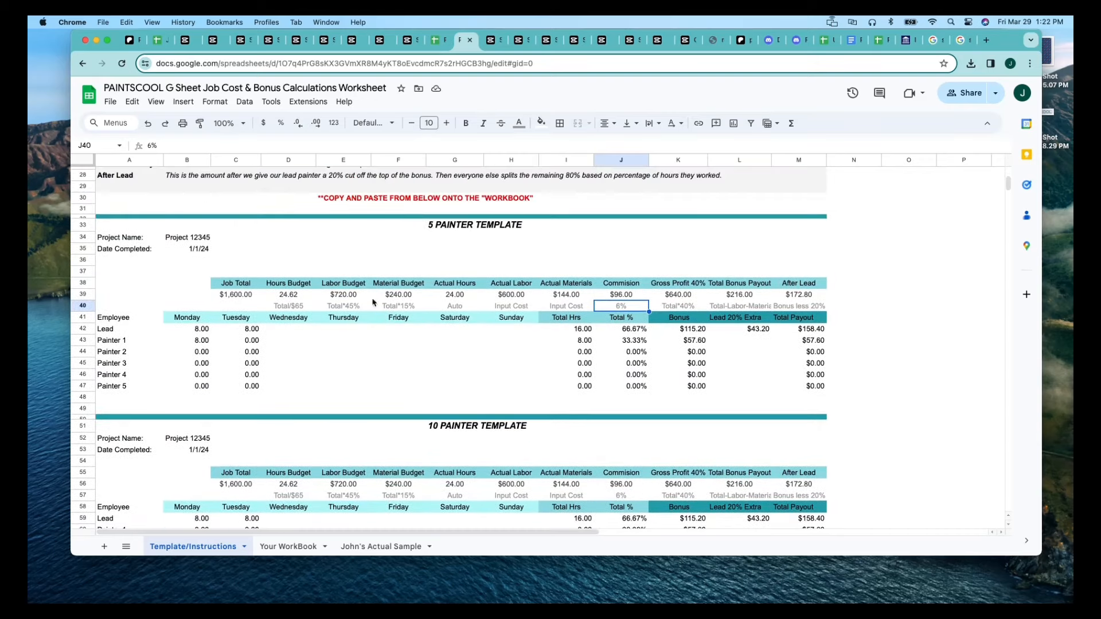
scroll(467, 427, "down", 3)
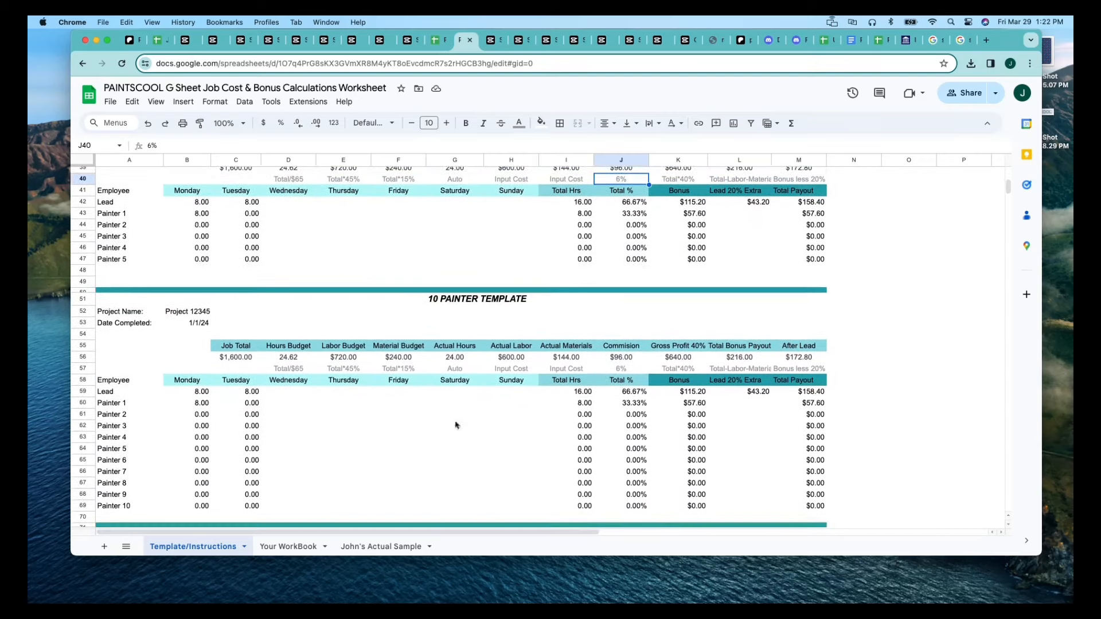
Open the Your WorkBook sheet and look over the project templates pasted there.
left_click(291, 547)
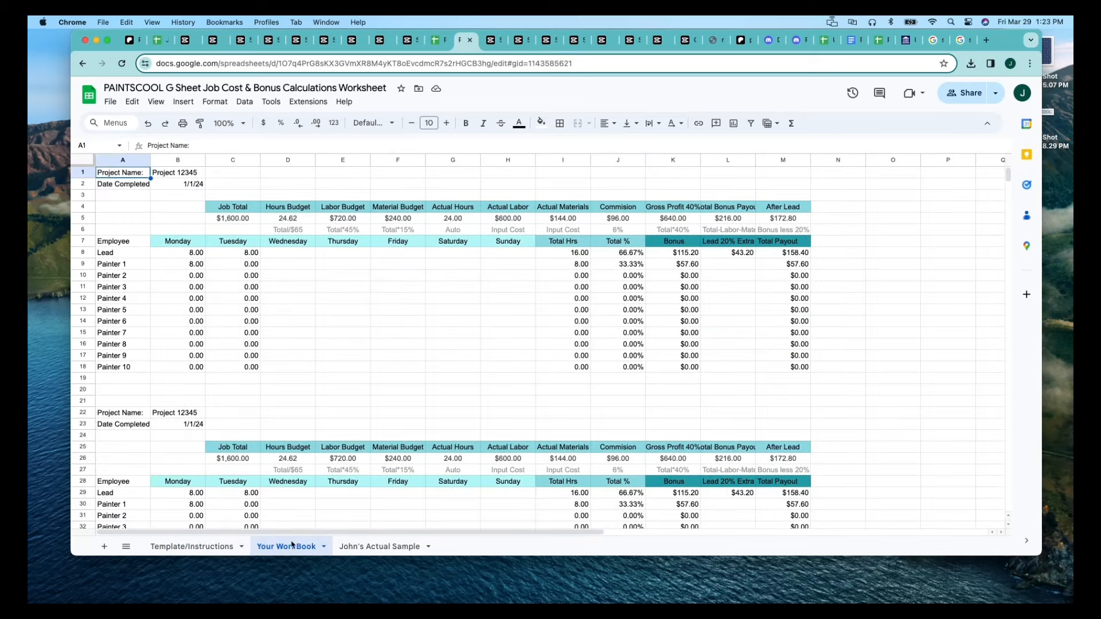
scroll(322, 446, "down", 4)
scroll(322, 446, "up", 4)
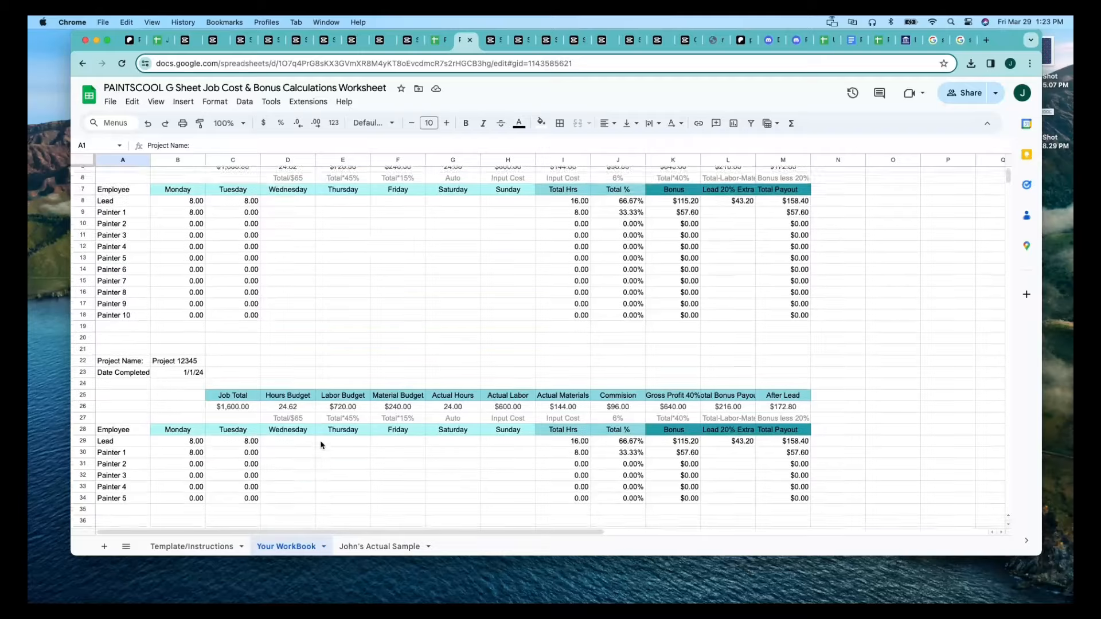
Return to the Template/Instructions sheet and inspect the Labor Budget and Hours Budget formulas and notes in the frozen sample project.
left_click(204, 549)
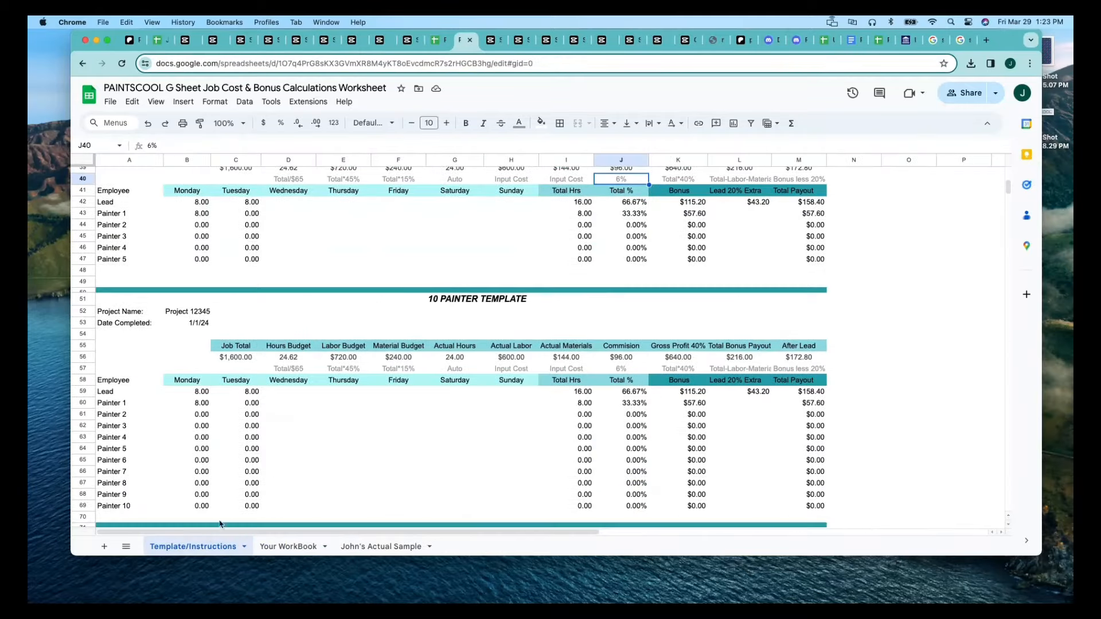
scroll(308, 403, "up", 5)
scroll(308, 403, "up", 5)
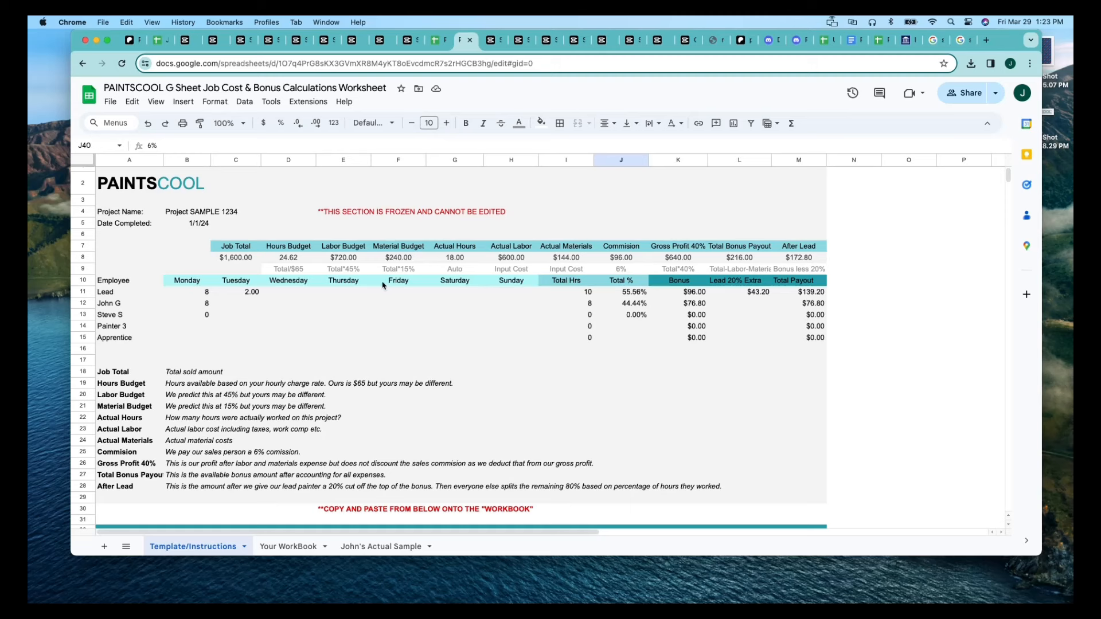
left_click(349, 273)
left_click(350, 259)
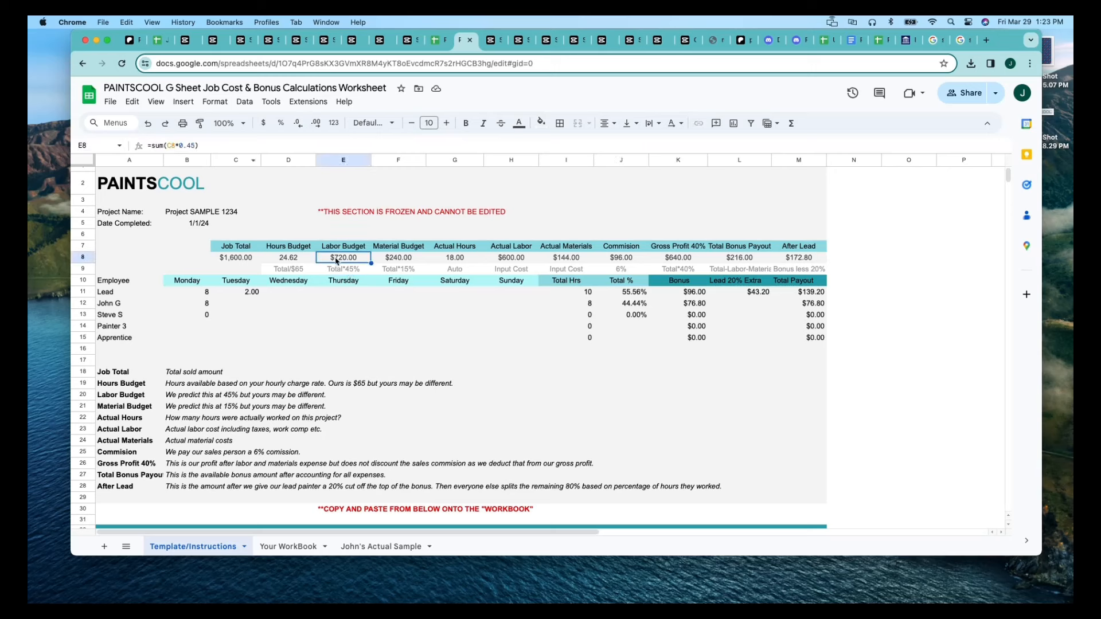
left_click(344, 274)
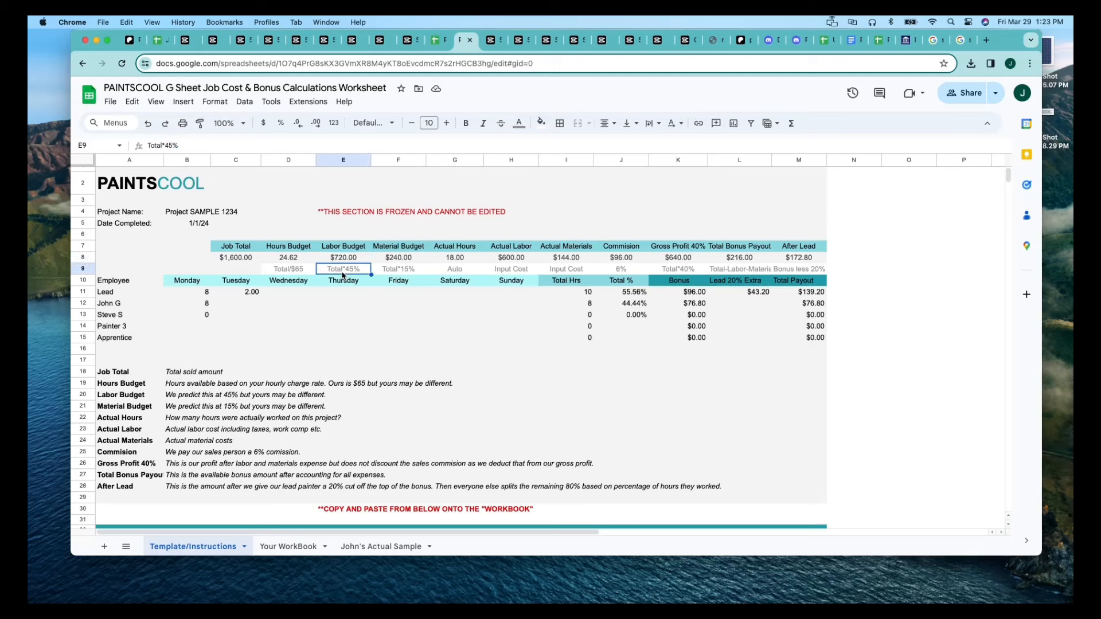
left_click(299, 271)
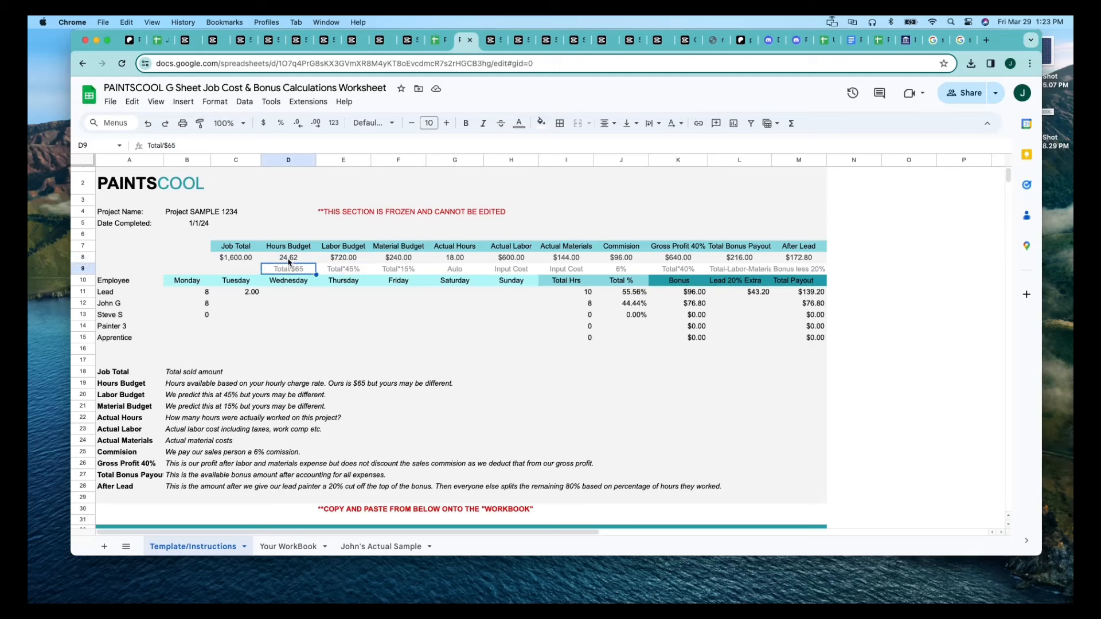
left_click(288, 259)
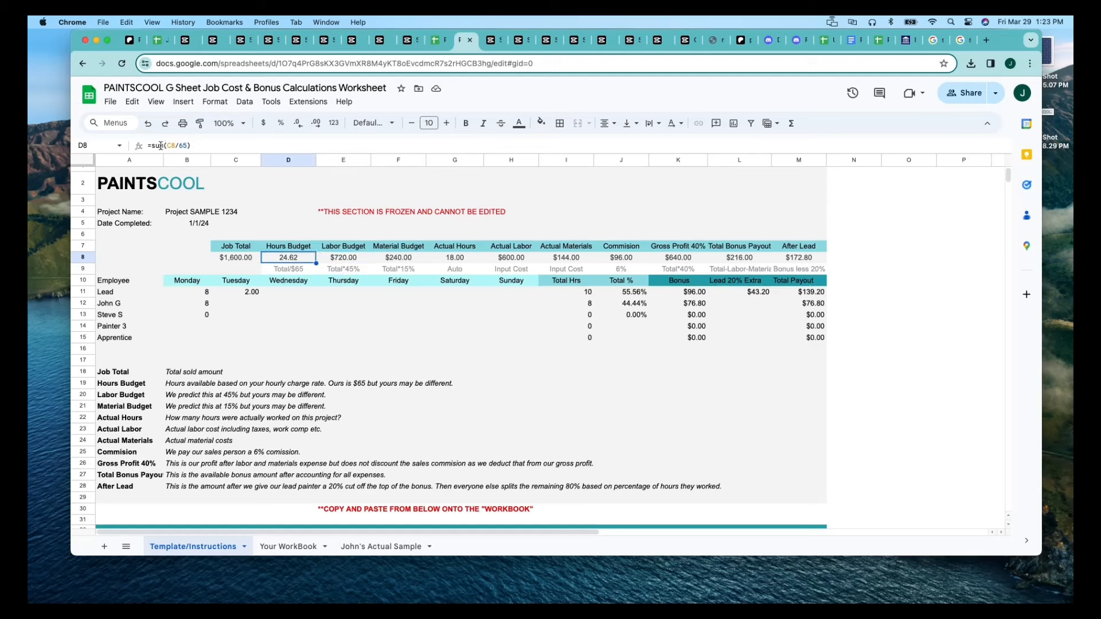
Set the Job Total in the 5 Painter Template to 1000.
scroll(447, 367, "down", 5)
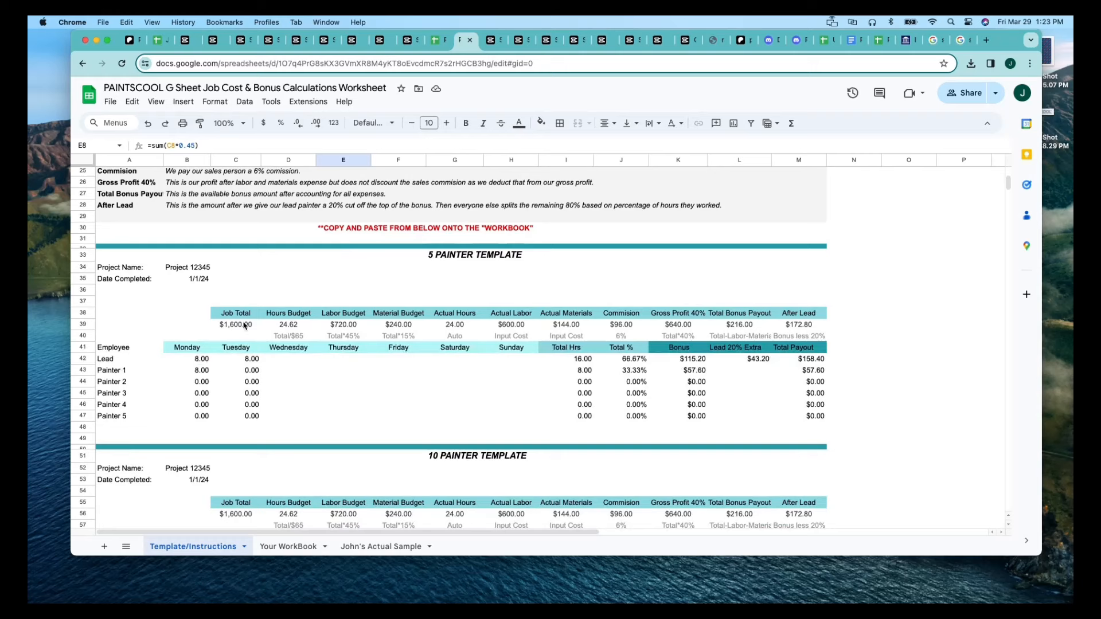
left_click(245, 326)
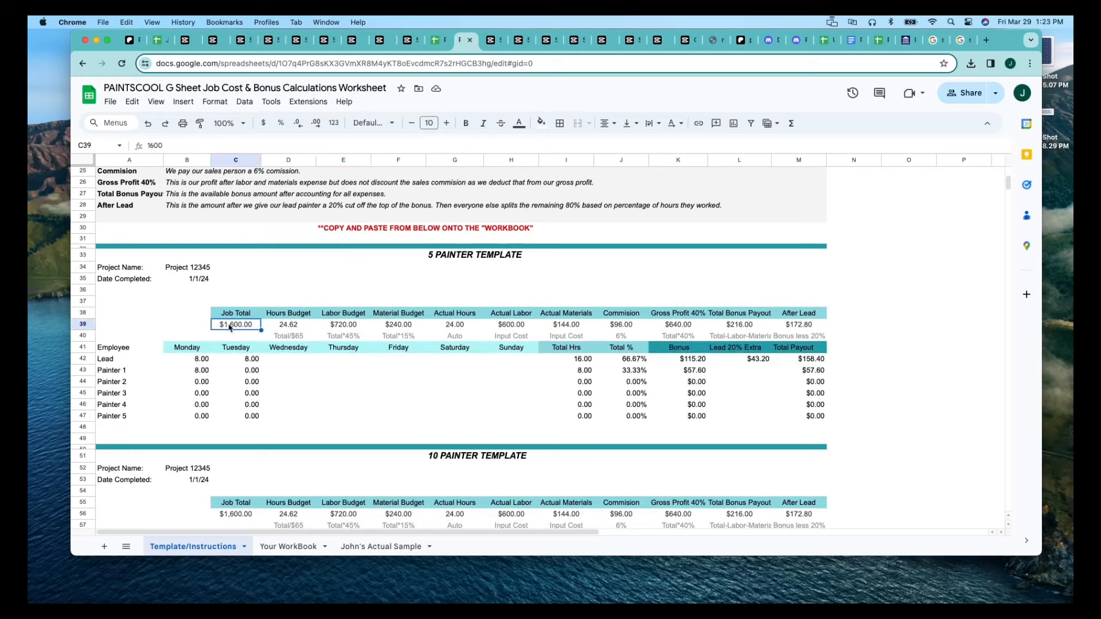
type("1000")
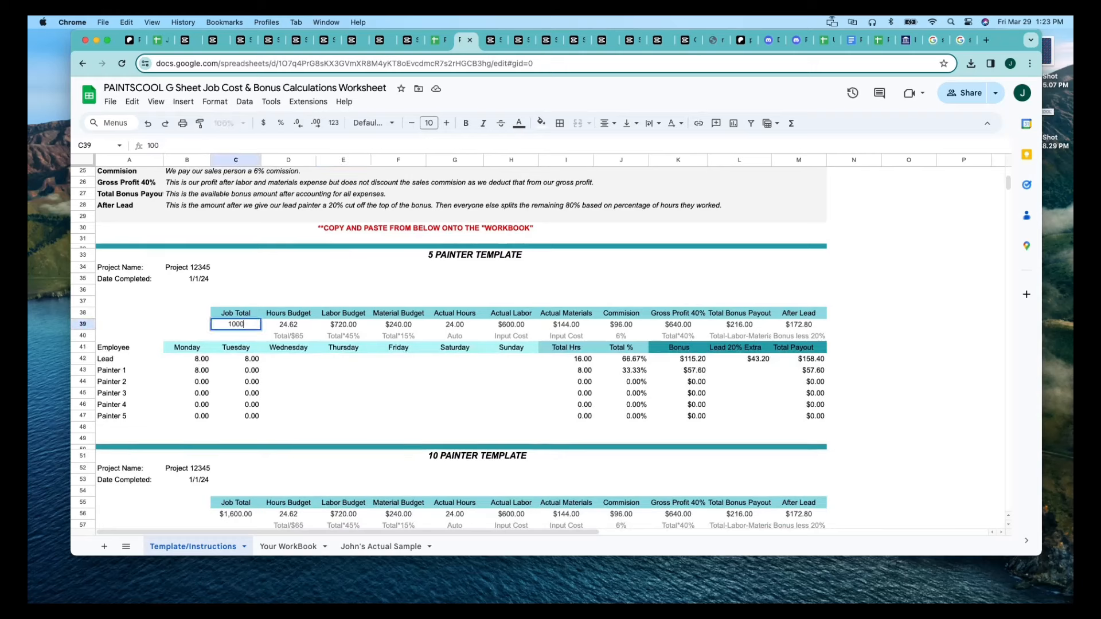
left_click(333, 370)
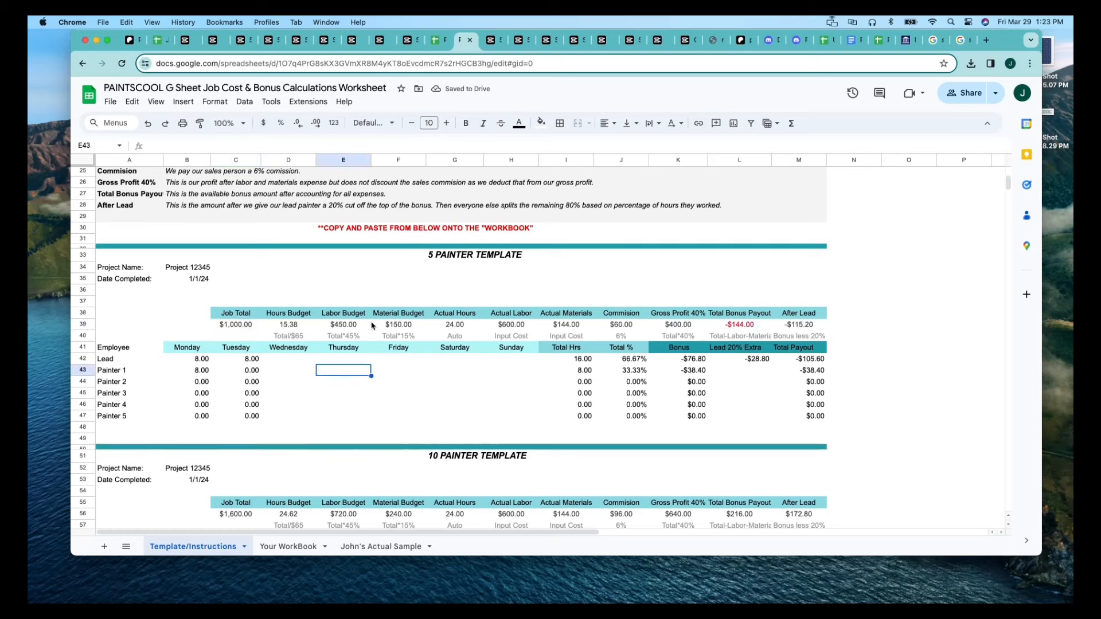
Restore the 5 Painter Template's Job Total to 1600.
left_click(238, 325)
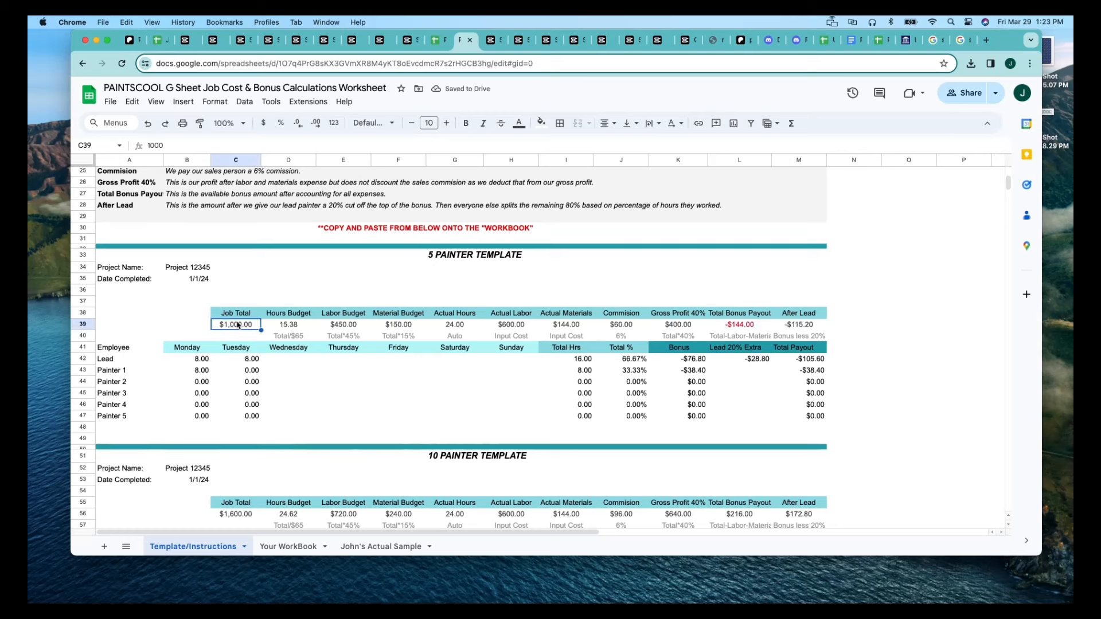
type("1600")
key("Return")
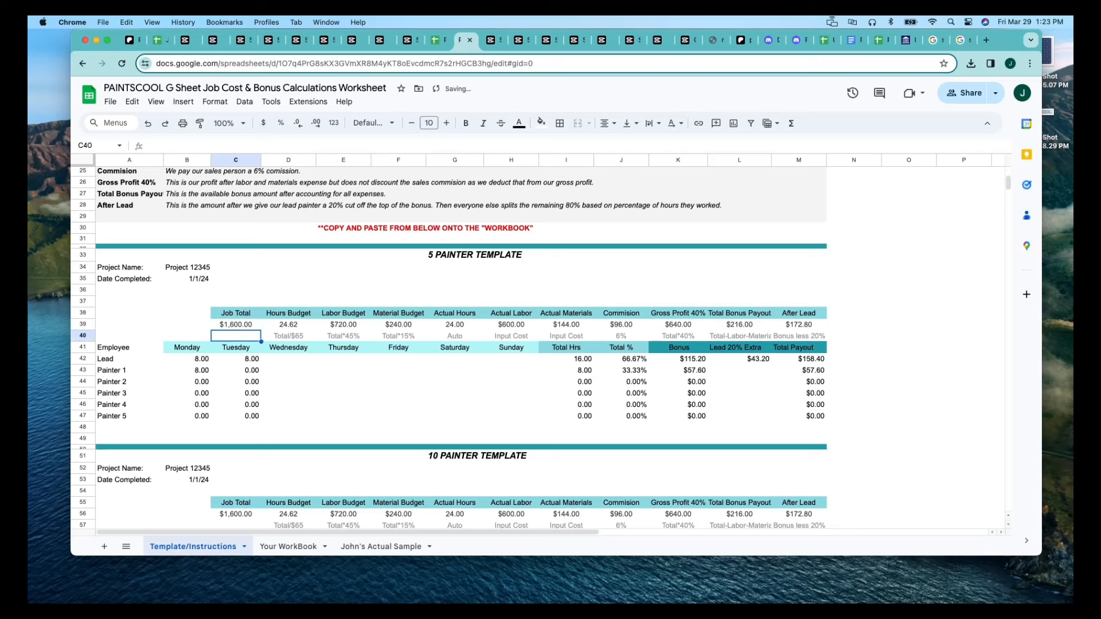
Inspect the 5 Painter Template's Labor Budget note and formula and the Job Total cell it refers to.
left_click(384, 340)
left_click(358, 340)
left_click(352, 327)
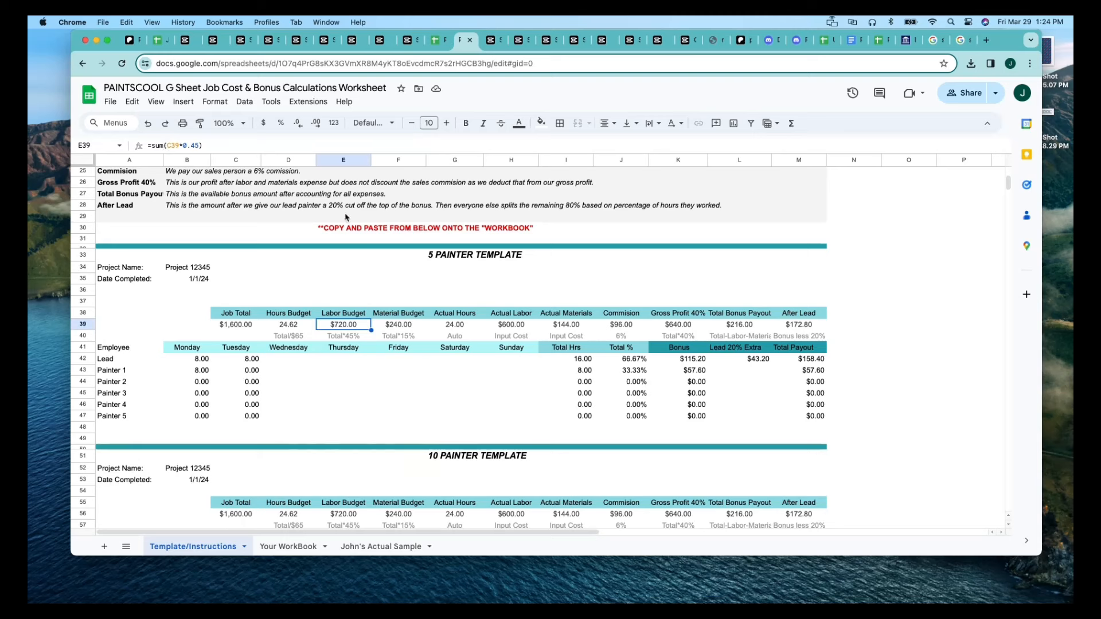
left_click(250, 325)
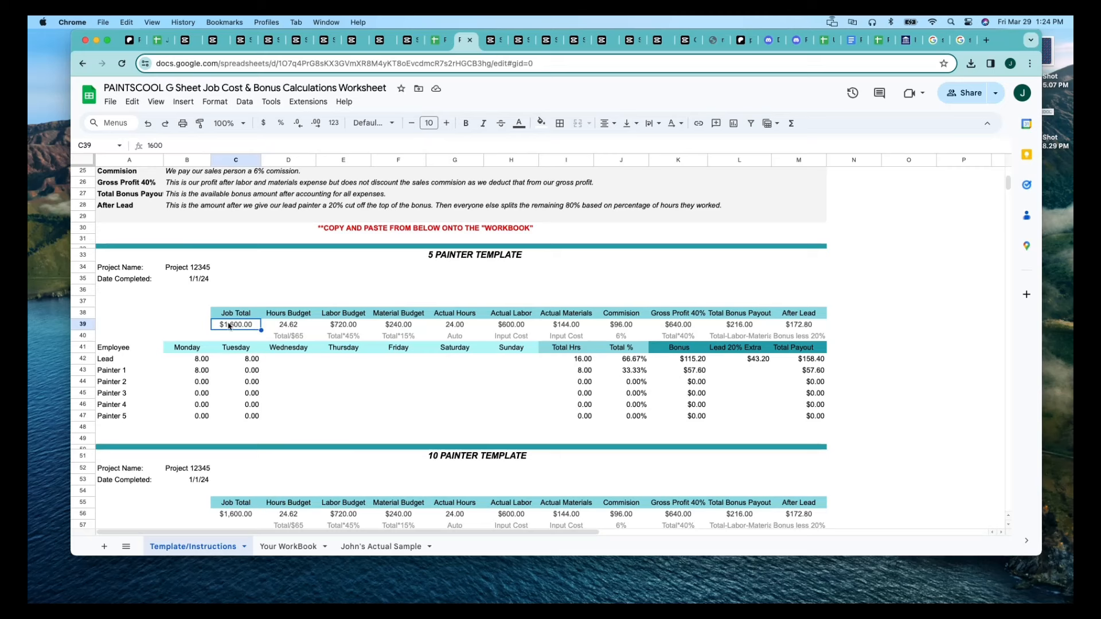
Change the multiplier in the 5 Painter Template's Labor Budget formula to 0.50 of the Job Total.
left_click(339, 326)
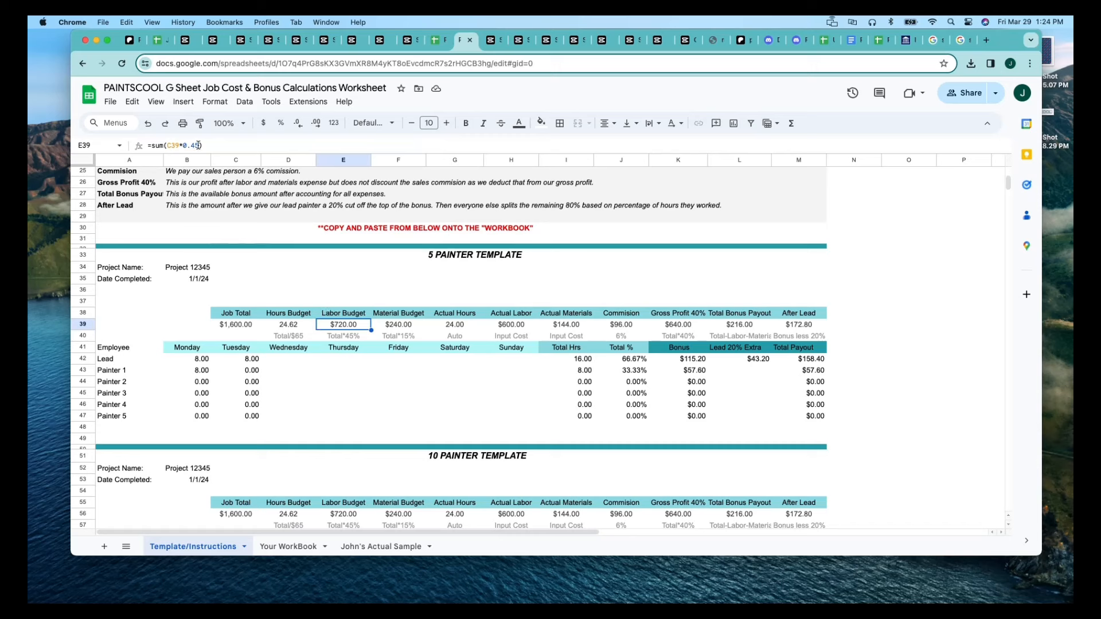
left_click(198, 145)
key("BackSpace")
key("BackSpace")
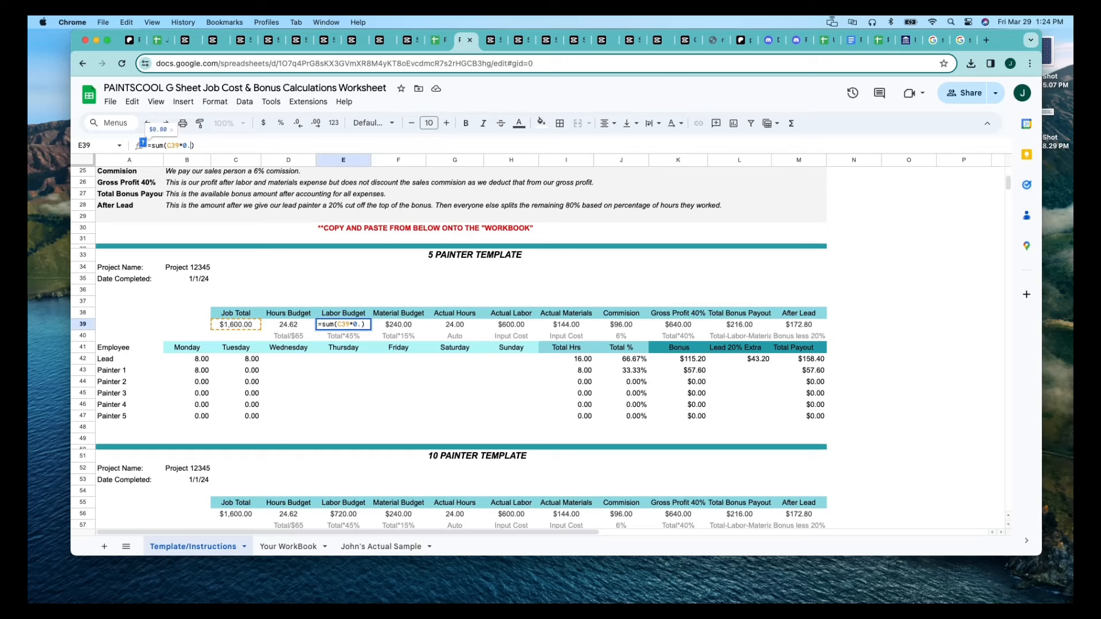
type("50")
left_click(340, 370)
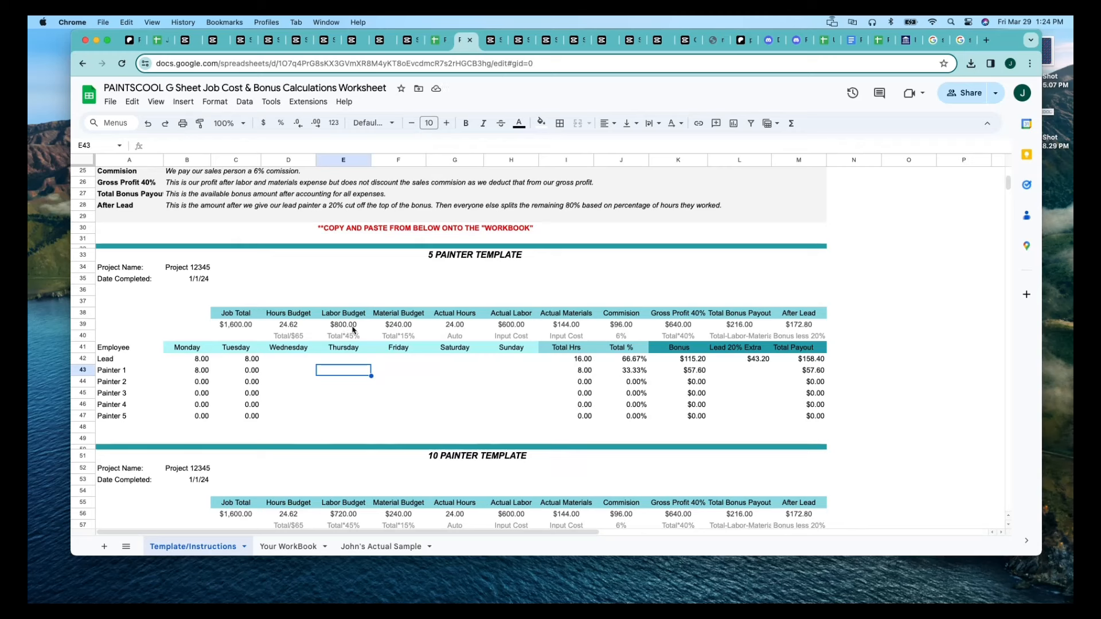
Restore the multiplier in the 5 Painter Template's Labor Budget formula to 0.45 of the Job Total.
left_click(351, 328)
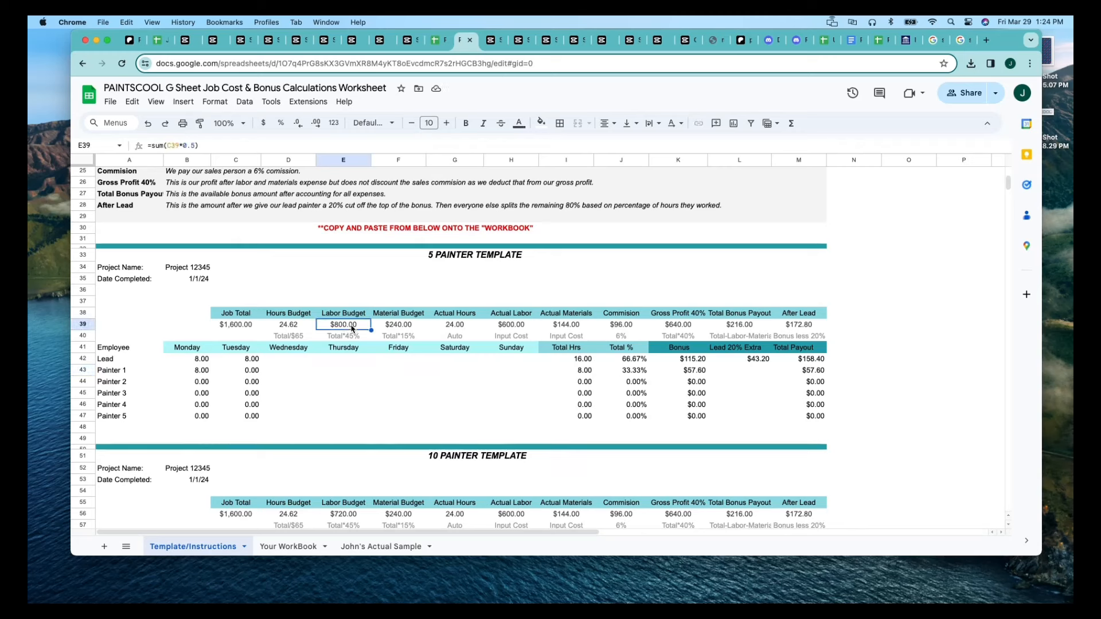
left_click(194, 145)
key("Left")
type("4")
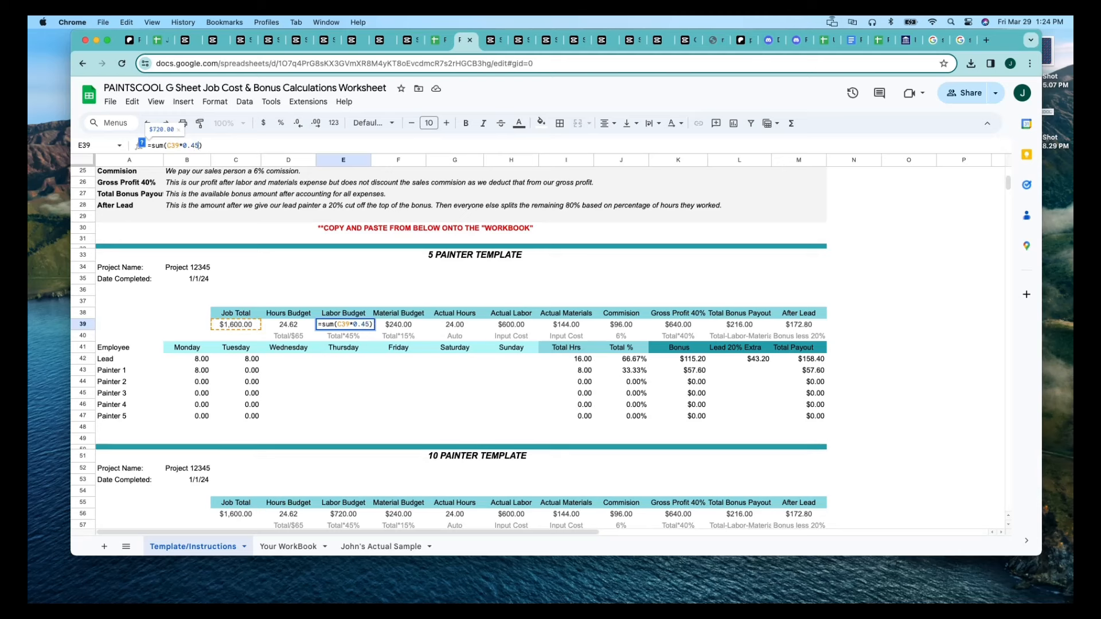
left_click(306, 325)
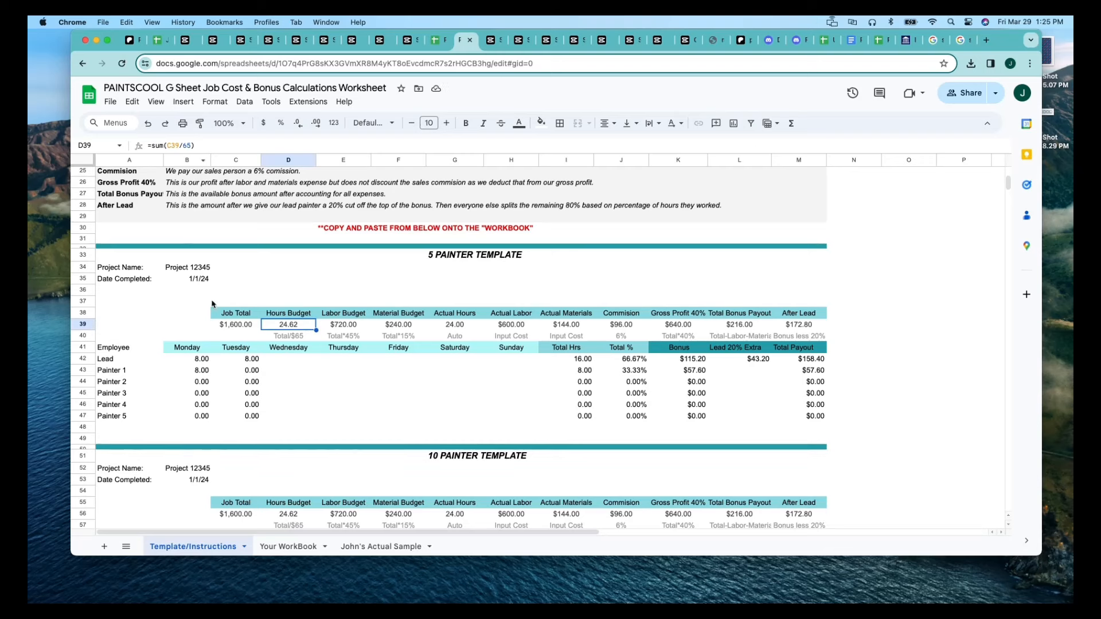
Change the 5 Painter Template's Hours Budget formula to divide the Job Total by 85.
left_click(236, 329)
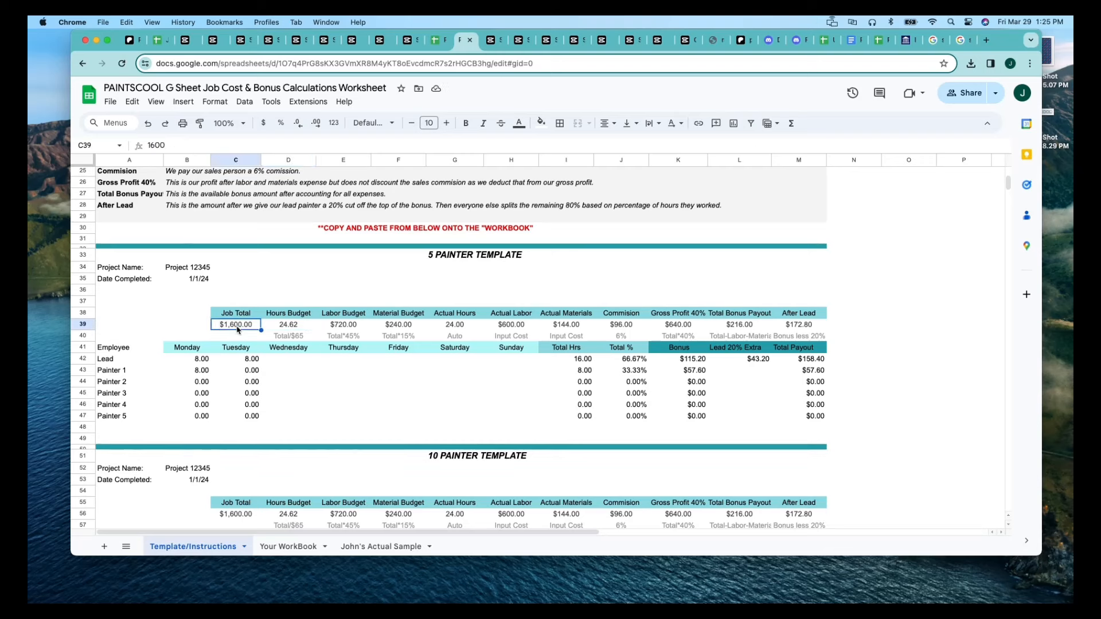
left_click(289, 331)
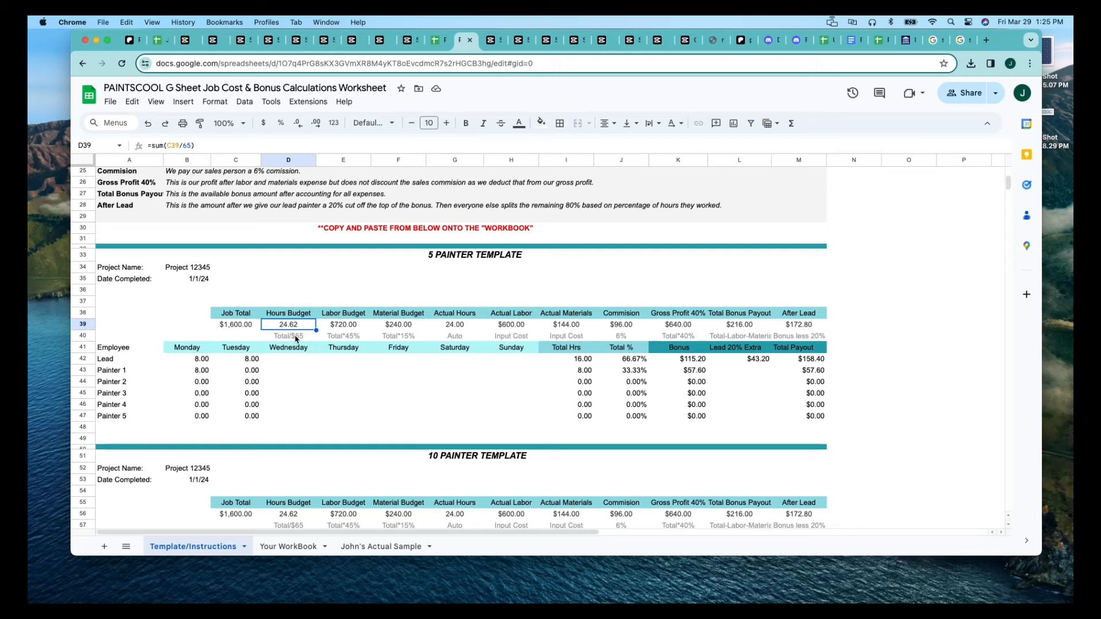
left_click(190, 145)
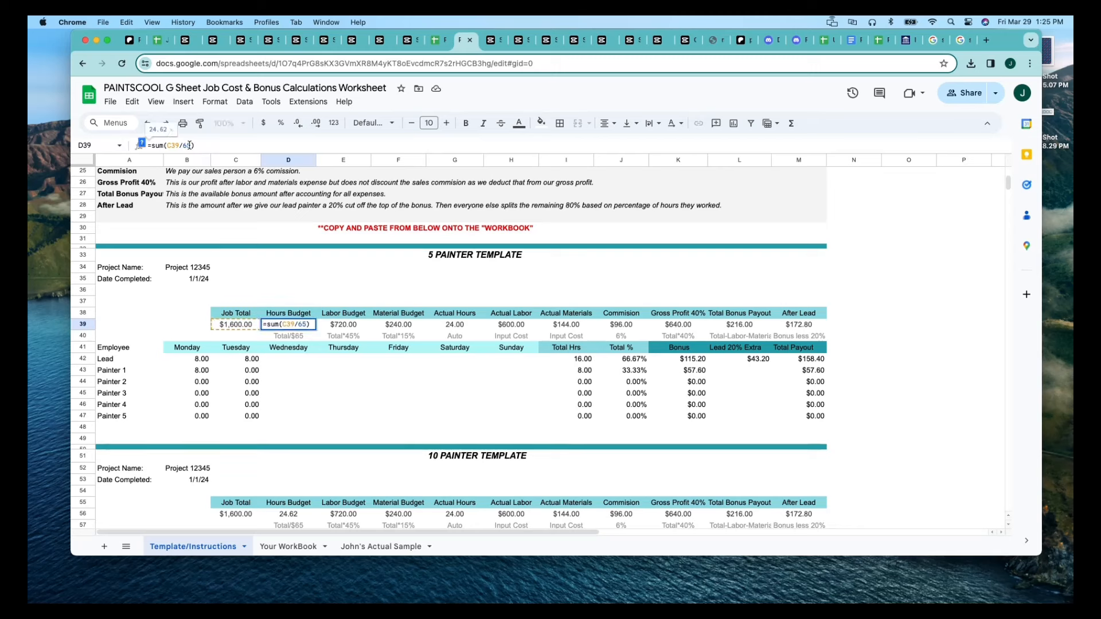
key("BackSpace")
key("BackSpace")
type("85")
left_click(297, 374)
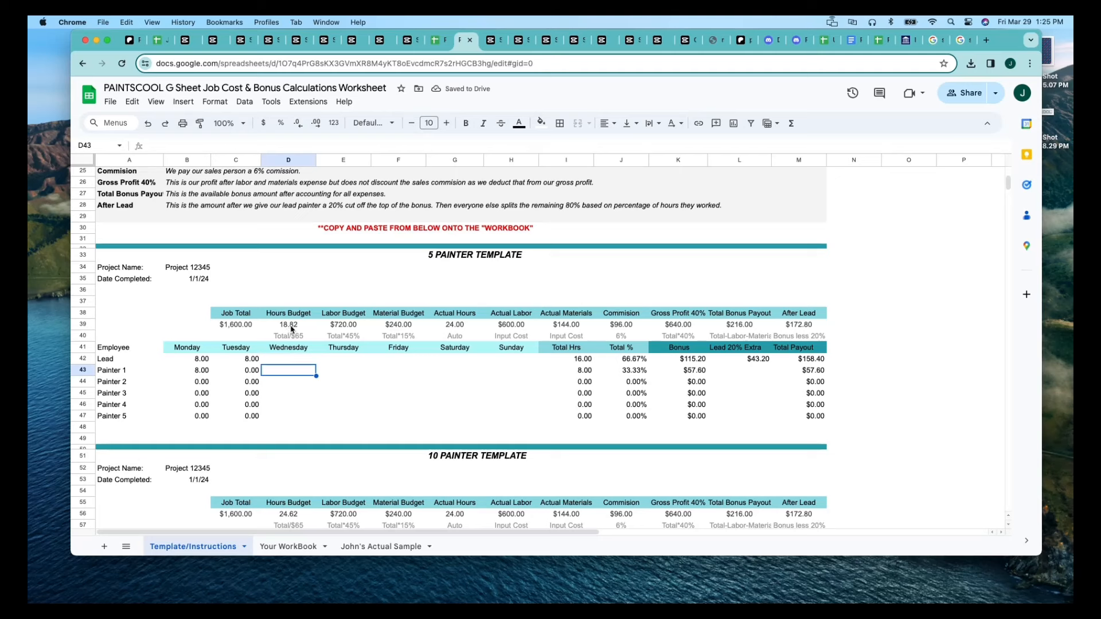
Restore the divisor in the 5 Painter Template's Hours Budget formula to 65.
left_click(291, 326)
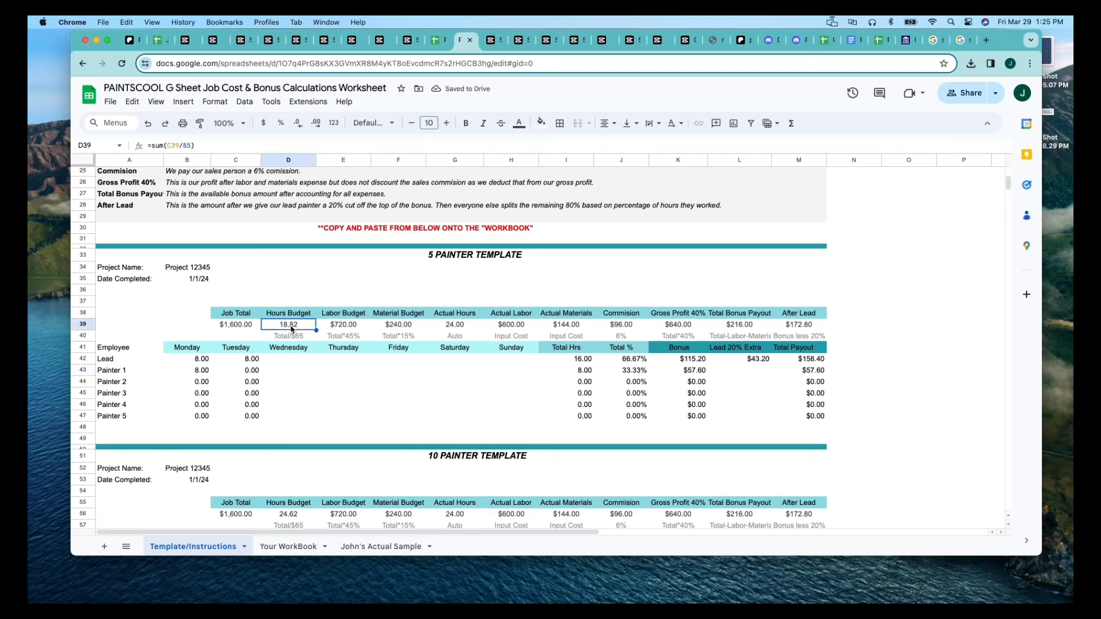
left_click(190, 146)
key("BackSpace")
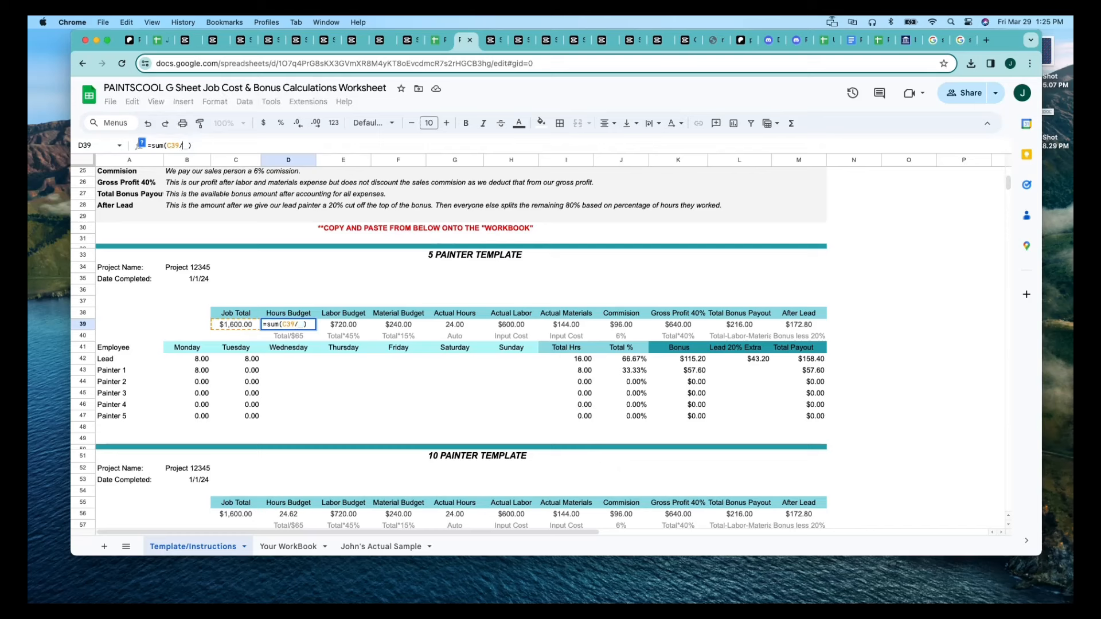
type("65")
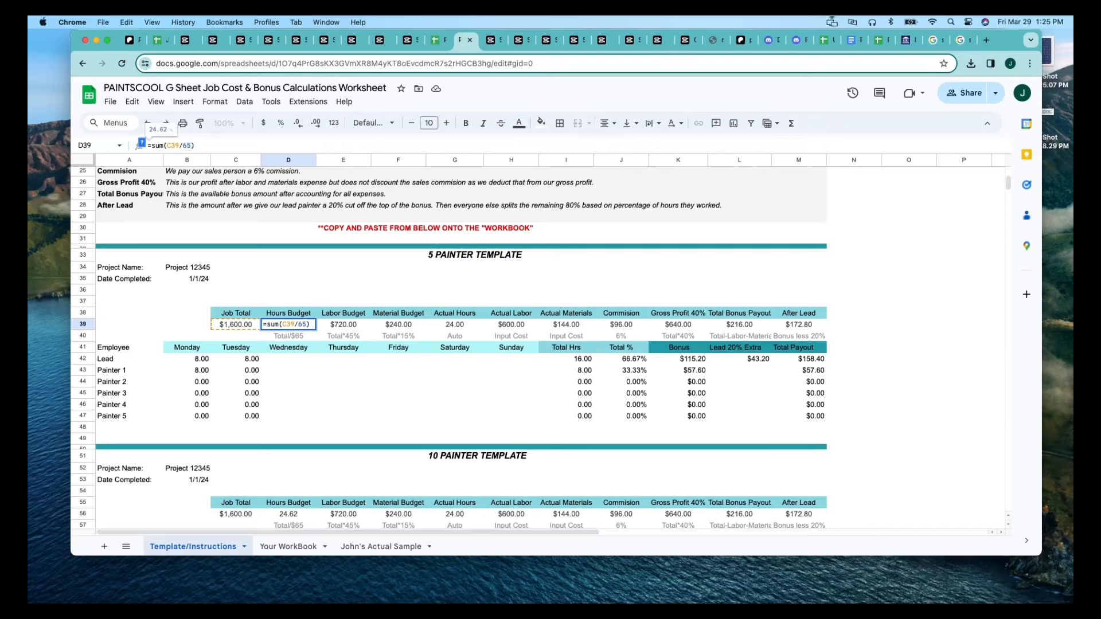
left_click(293, 370)
Inspect the 5 Painter Template's Material Budget and Actual Hours formulas and the daily hours of Lead and Painter 1.
left_click(402, 324)
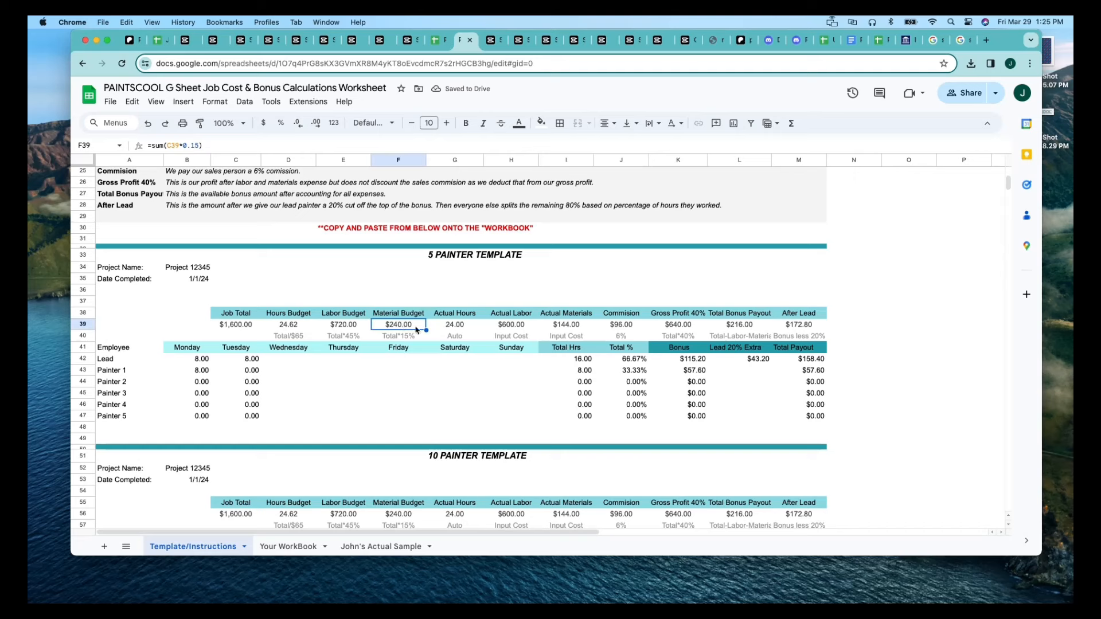
left_click(462, 327)
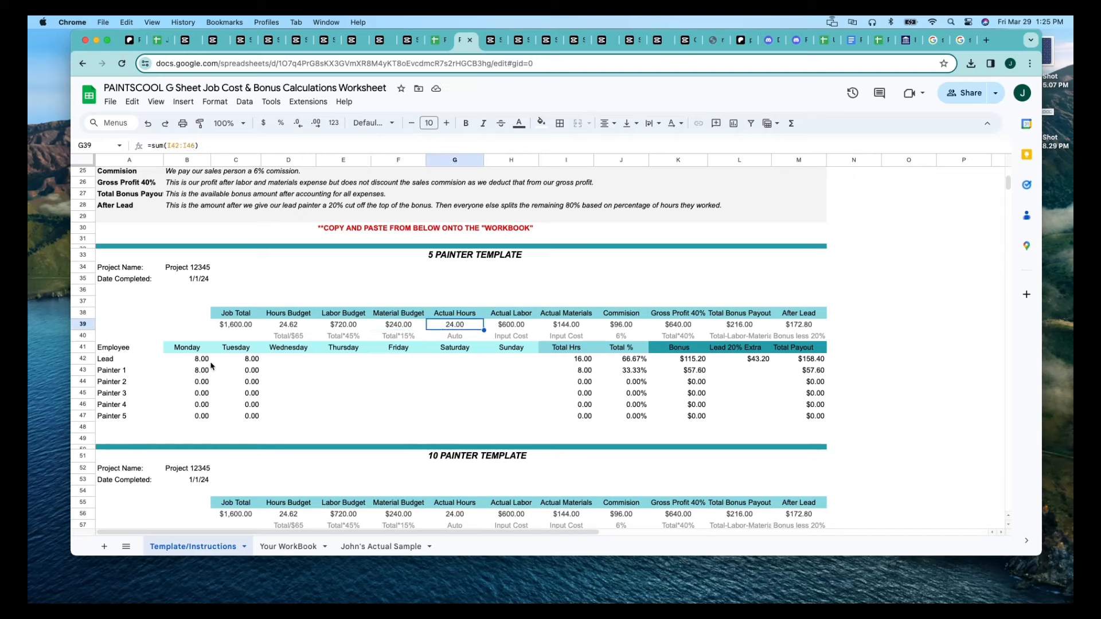
left_click_drag(208, 362, 523, 371)
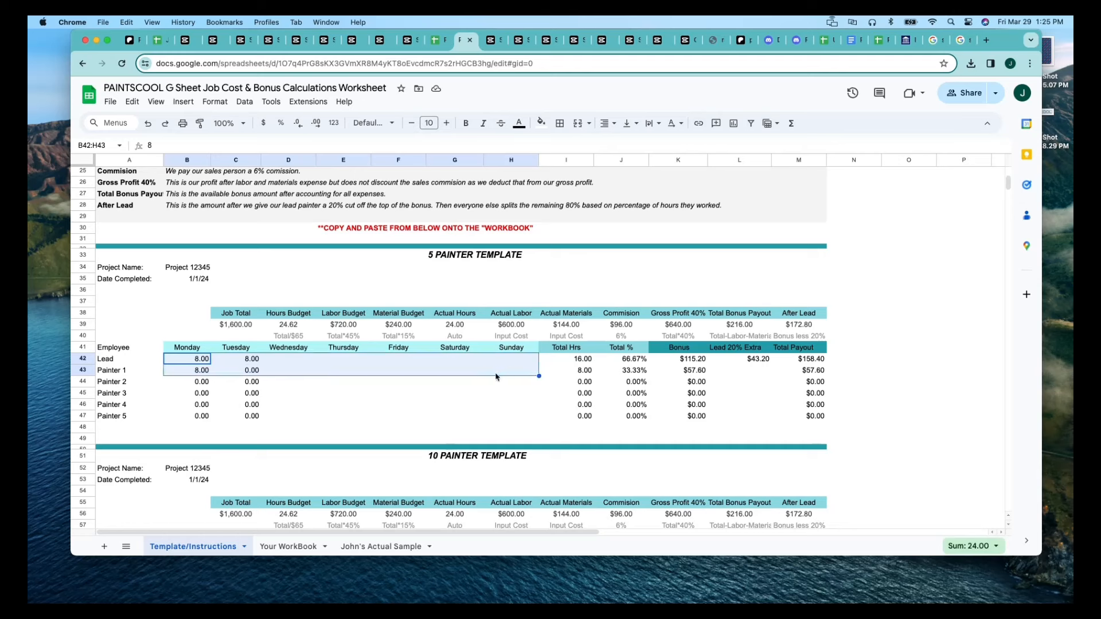
left_click(468, 384)
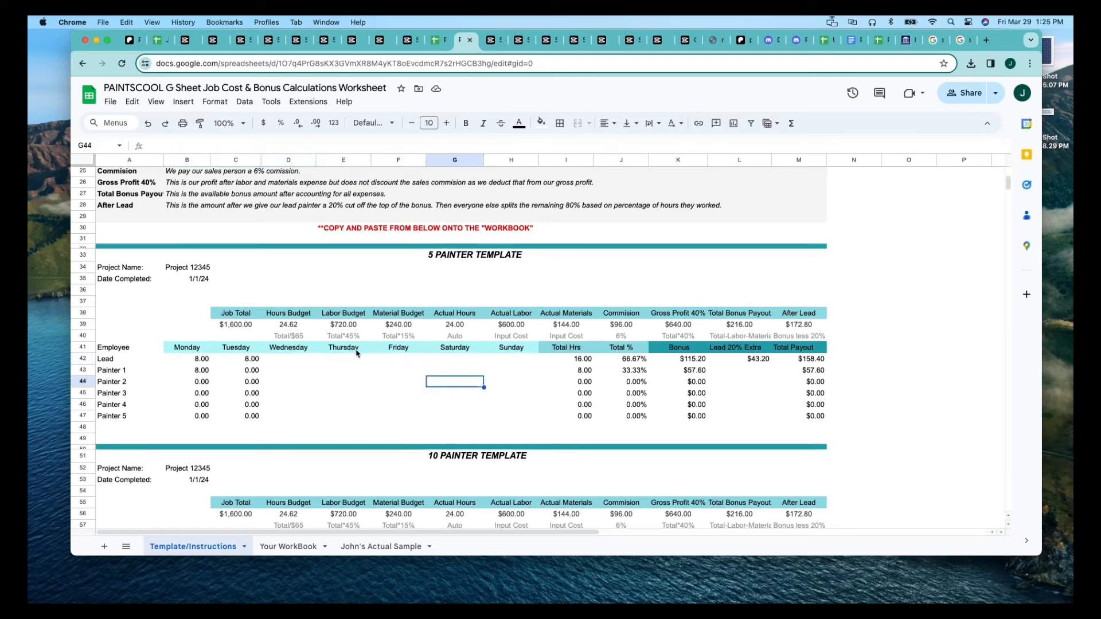
left_click(452, 328)
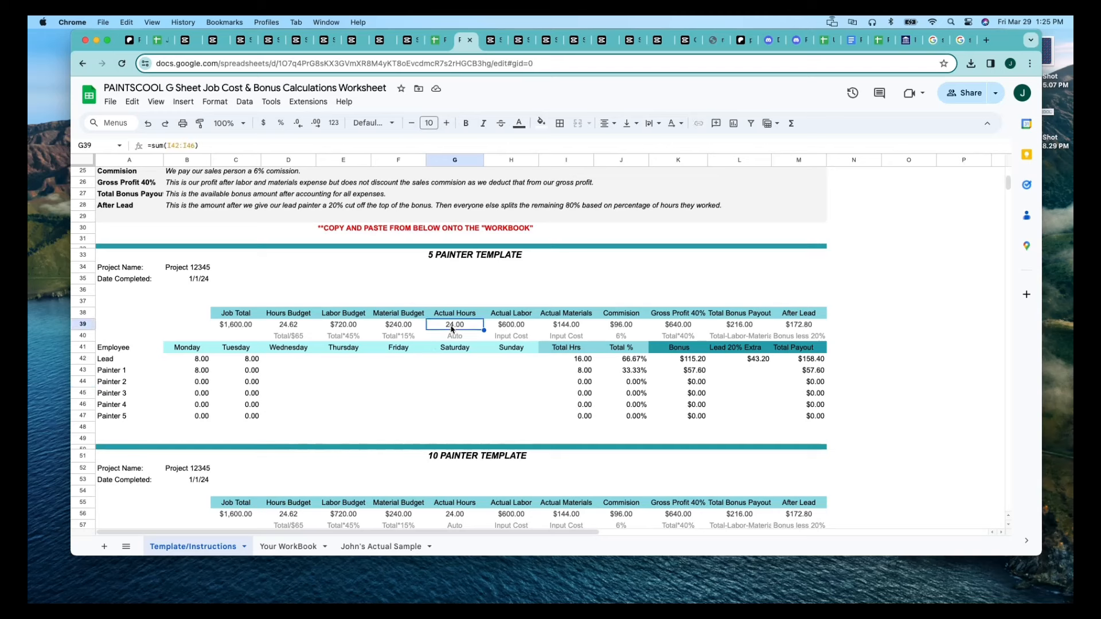
left_click(389, 372)
Enter 8 hours for the Lead on Wednesday, Thursday and Friday in the 5 Painter Template.
left_click(304, 362)
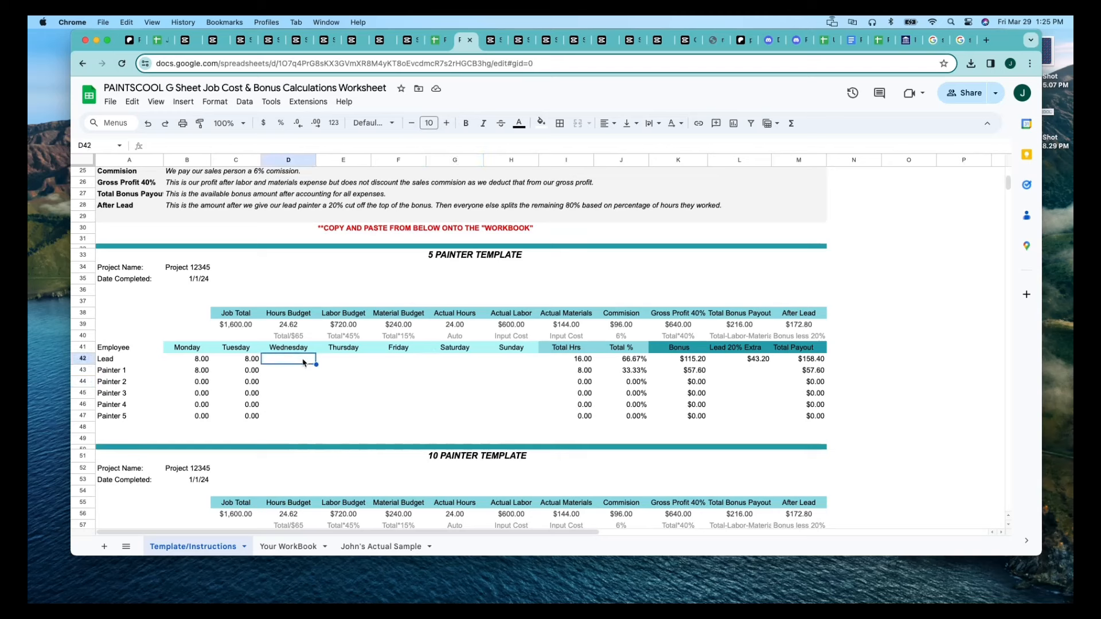
type("8")
key("Tab")
type("8")
key("Tab")
type("8")
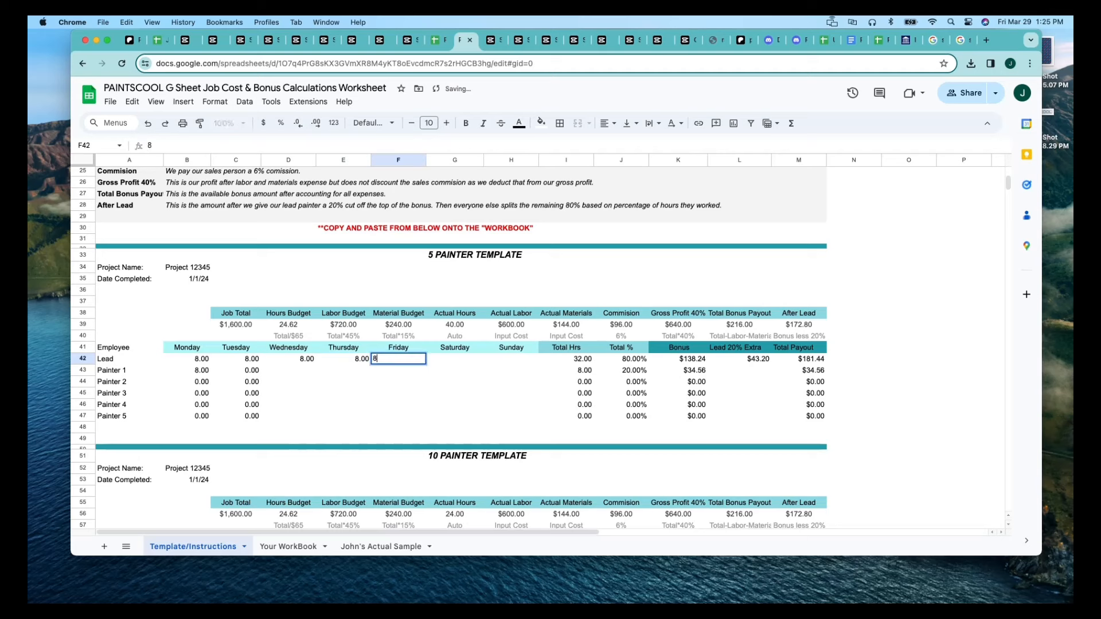
key("Tab")
Clear the Lead's Wednesday, Thursday and Friday hours in the 5 Painter Template.
key("Left")
key("Left")
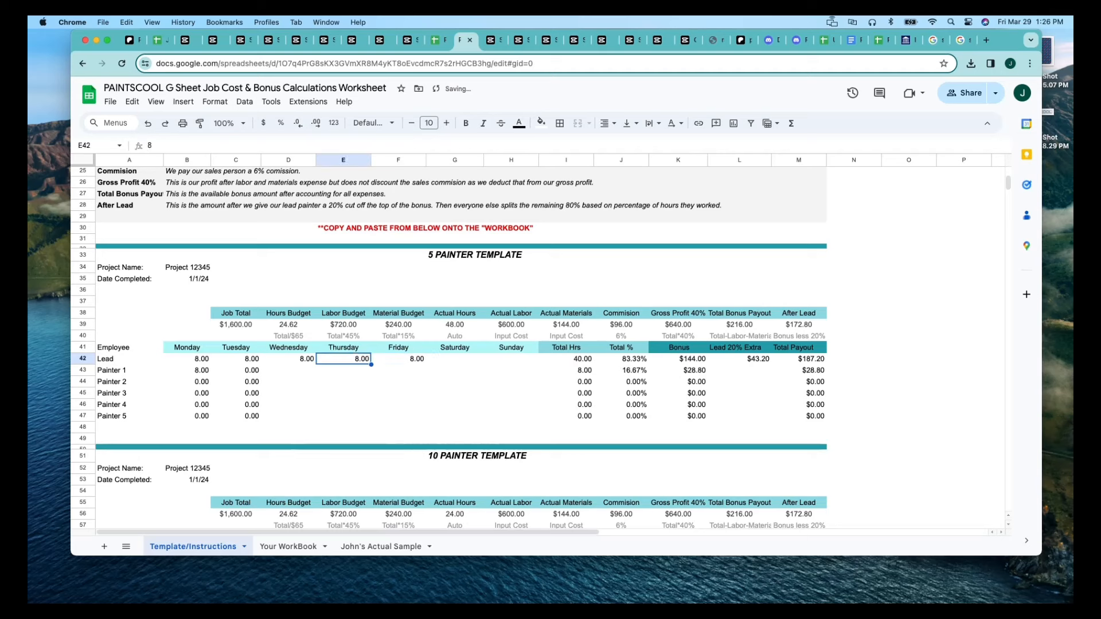
key("BackSpace")
key("Left")
key("BackSpace")
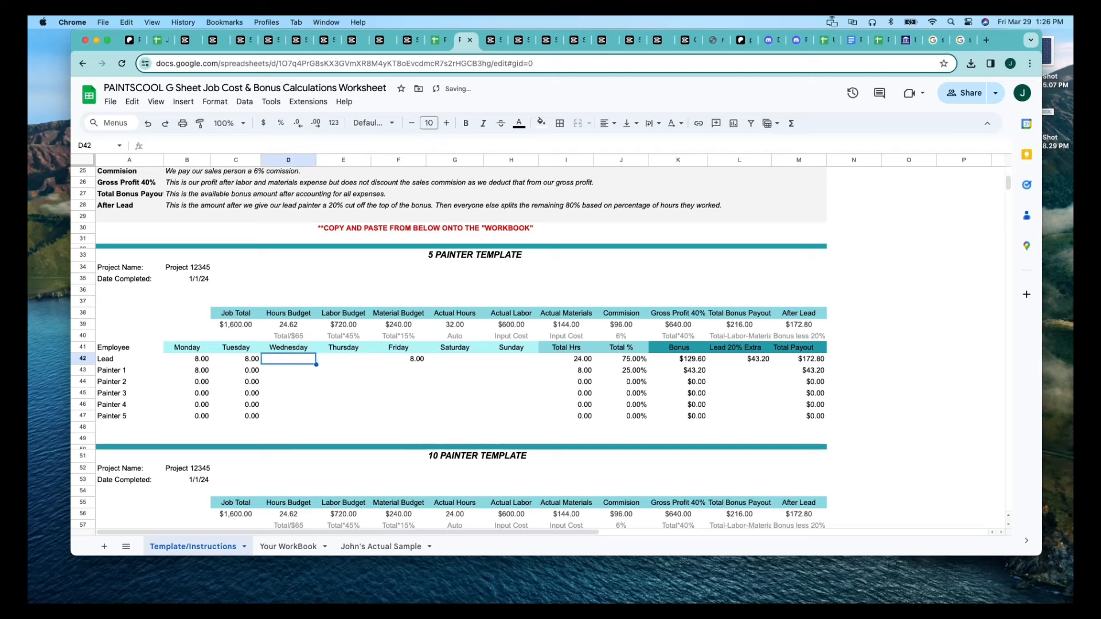
key("Right")
key("Right")
key("BackSpace")
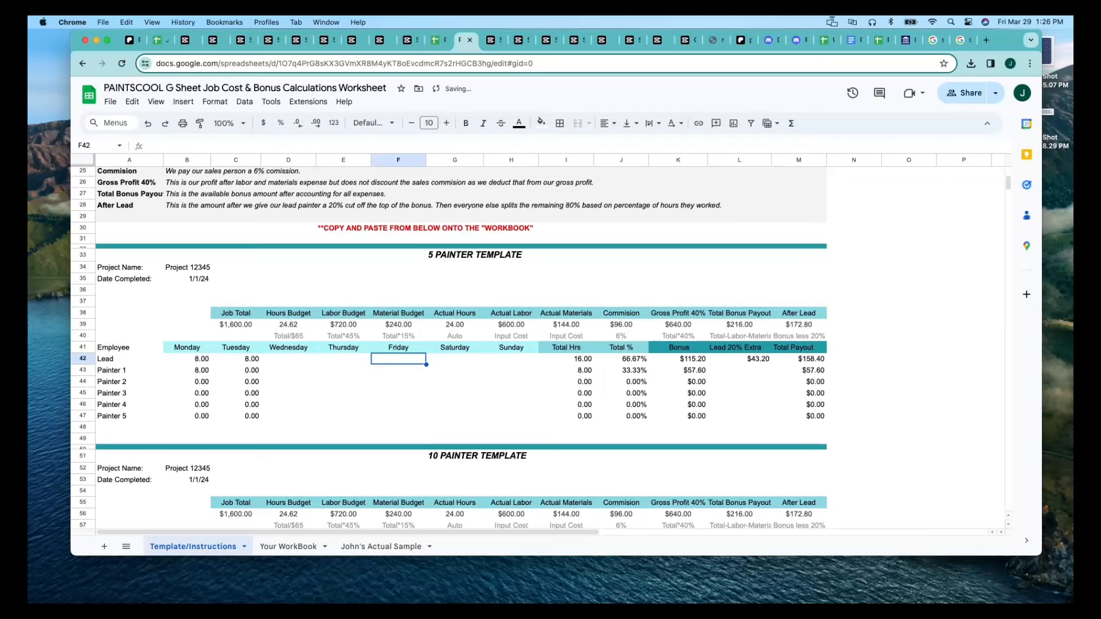
key("Left")
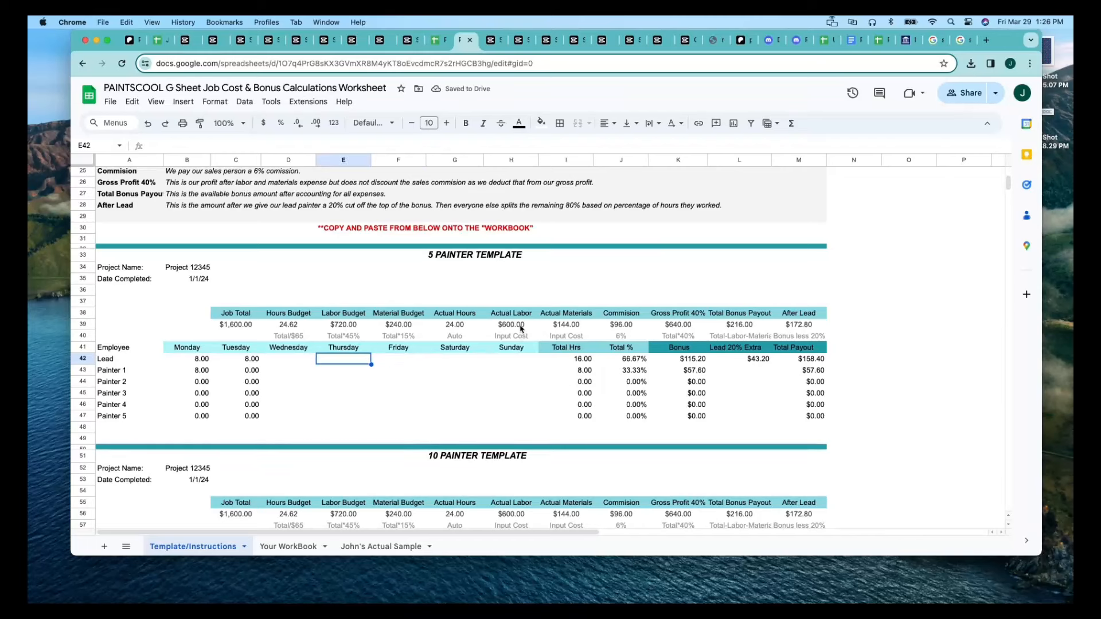
Inspect the 5 Painter Template's Actual Labor value and the Input Cost notes for labor and materials.
left_click(522, 327)
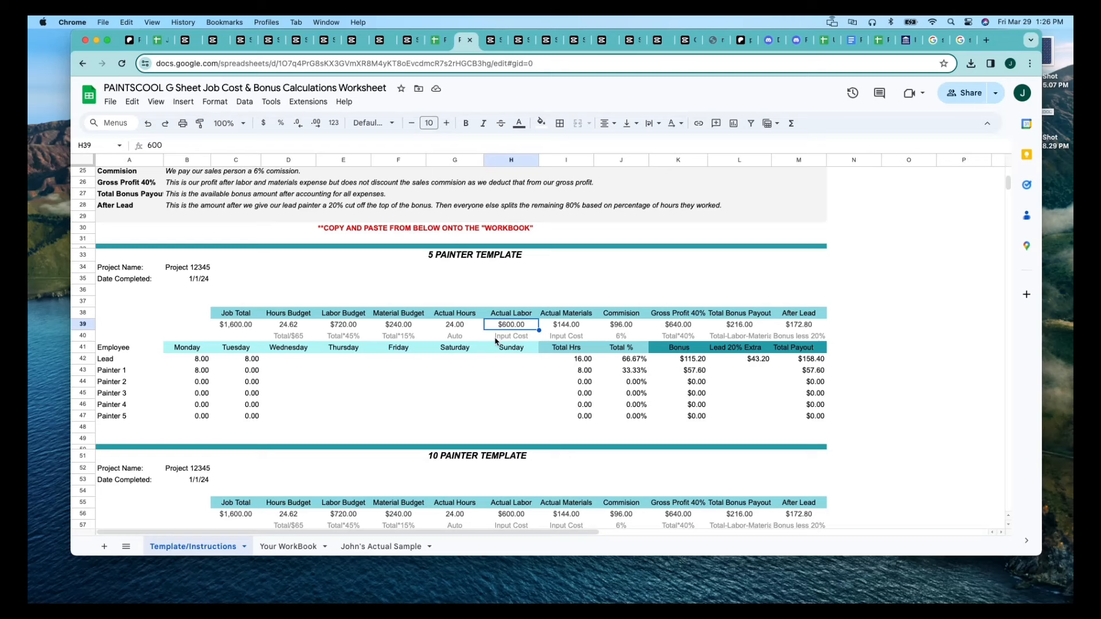
left_click(498, 342)
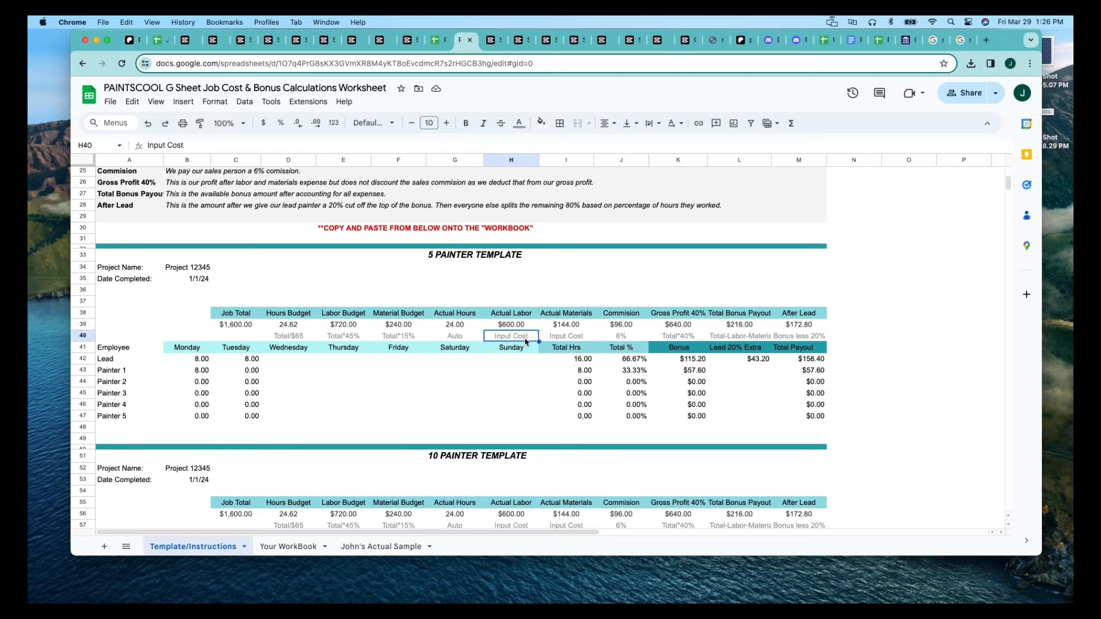
left_click(557, 341)
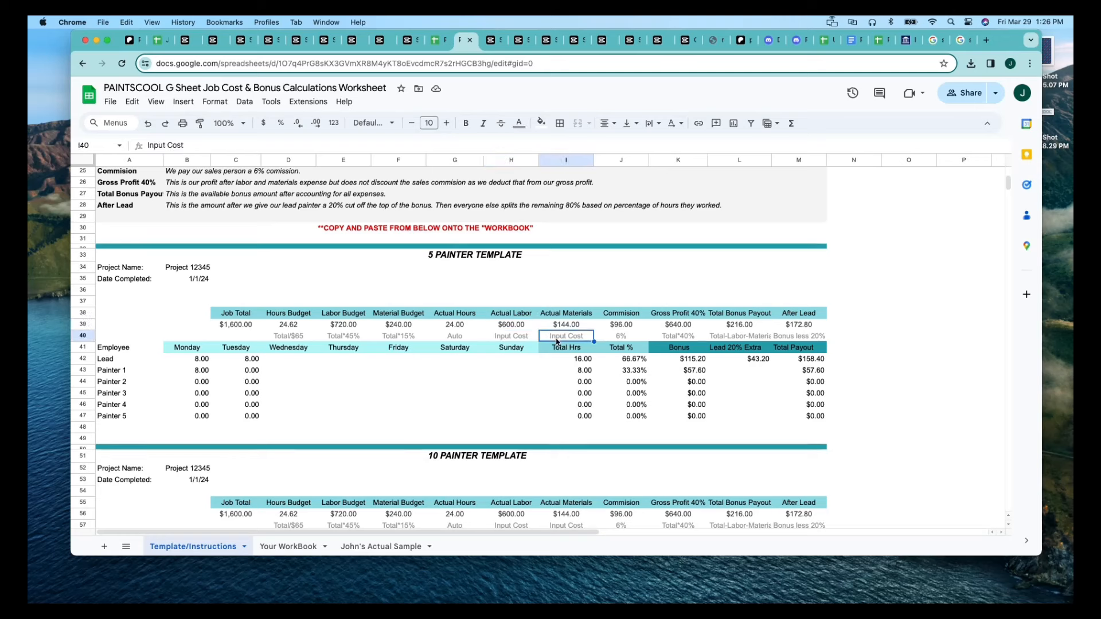
left_click(518, 337)
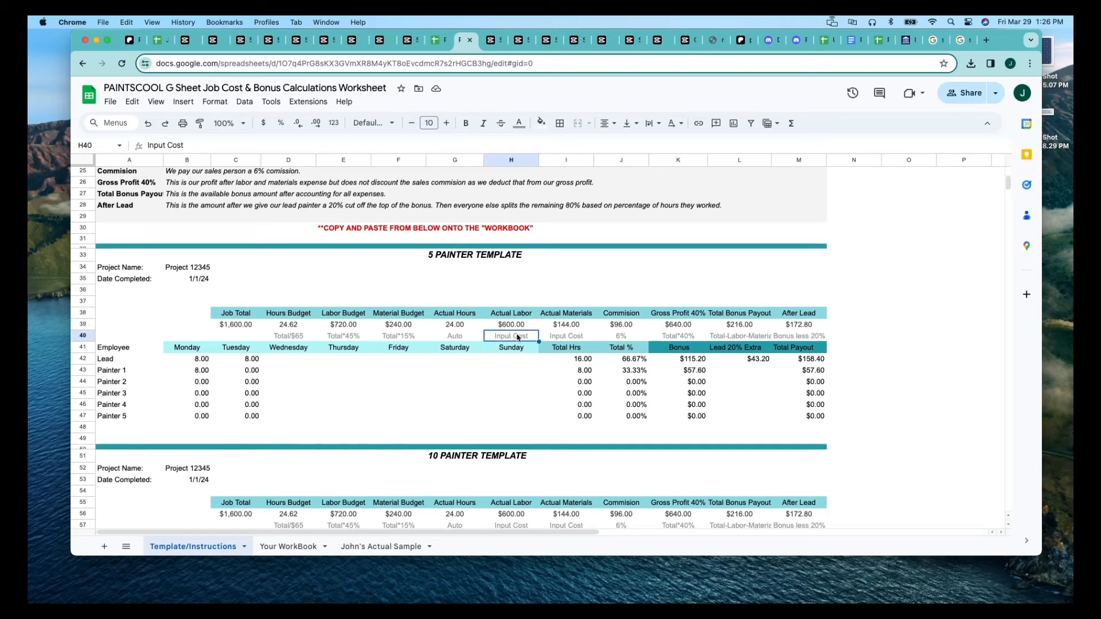
left_click(395, 360)
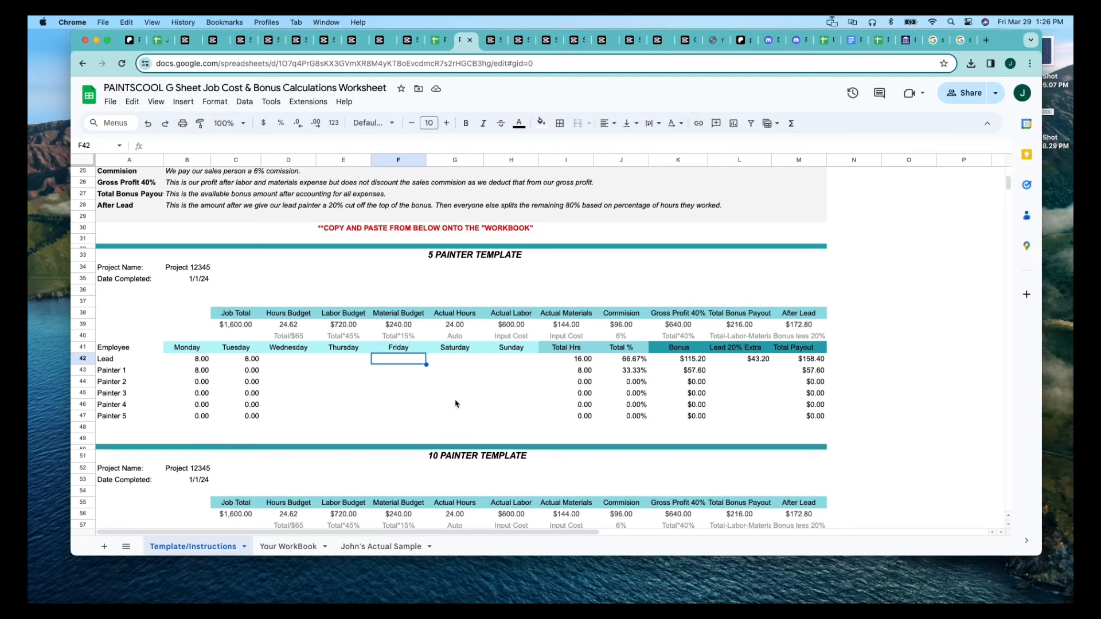
left_click(515, 325)
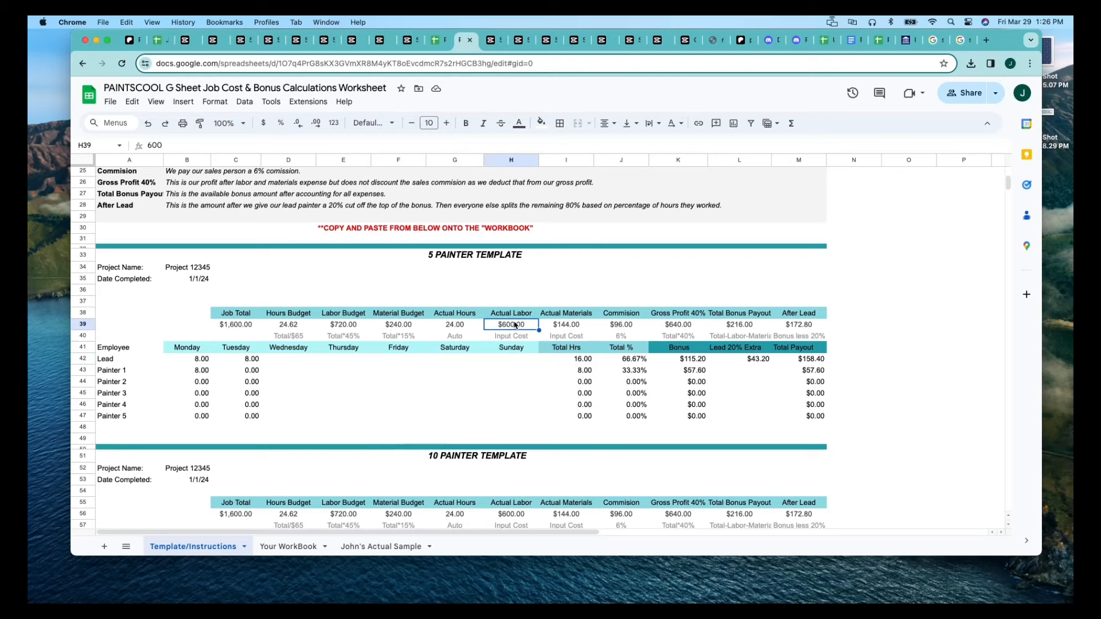
Examine the 5 Painter Template's Actual Materials value and the Input Cost note beneath it.
scroll(508, 338, "down", 2)
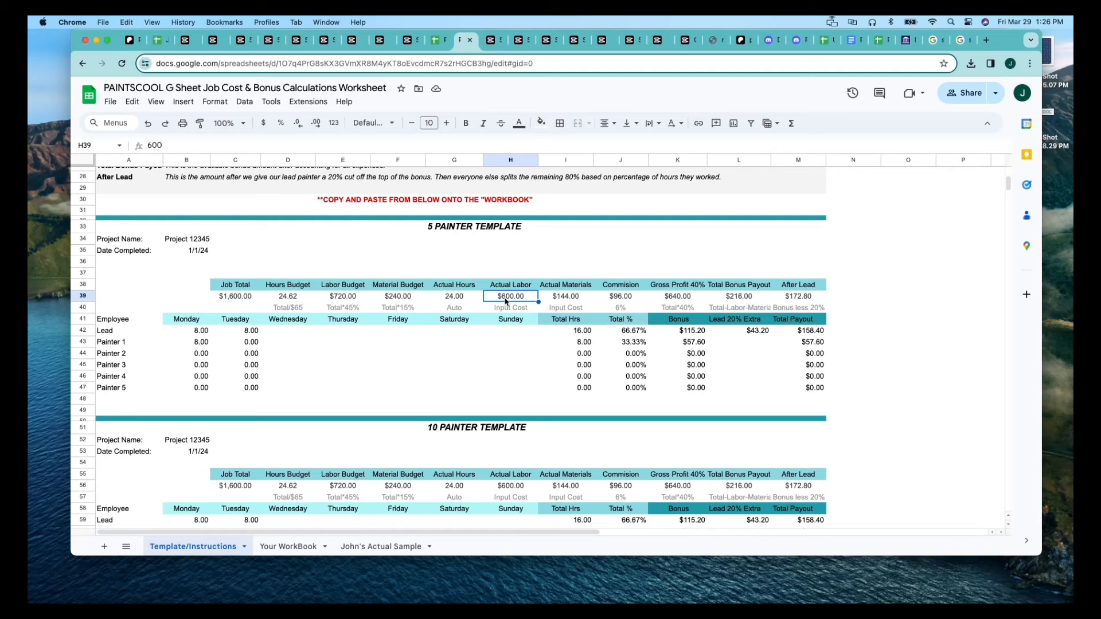
left_click(555, 297)
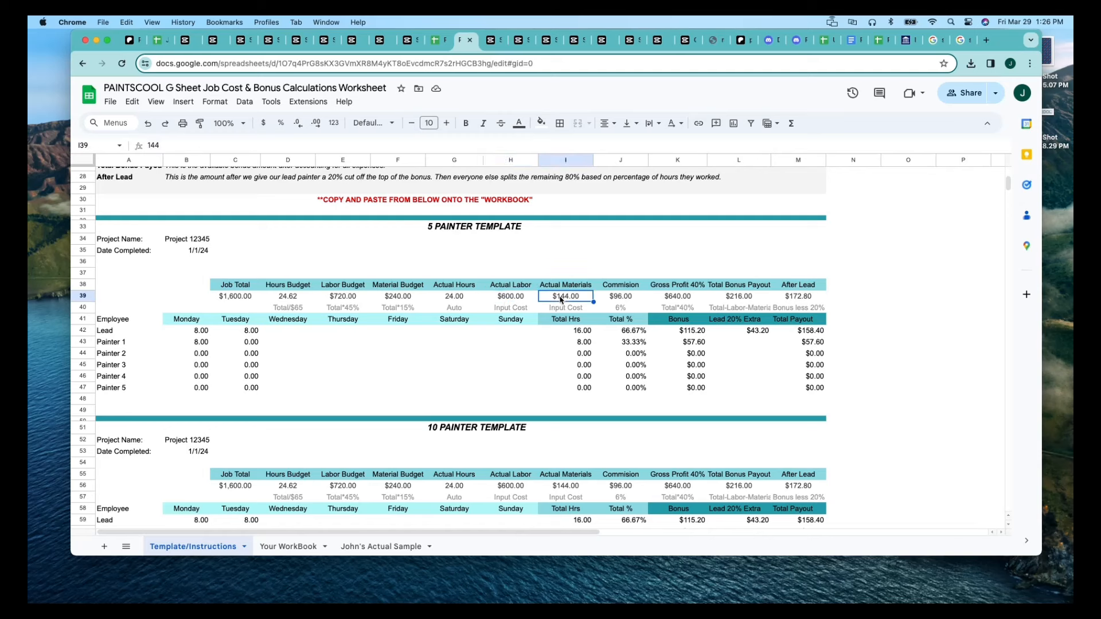
left_click(566, 310)
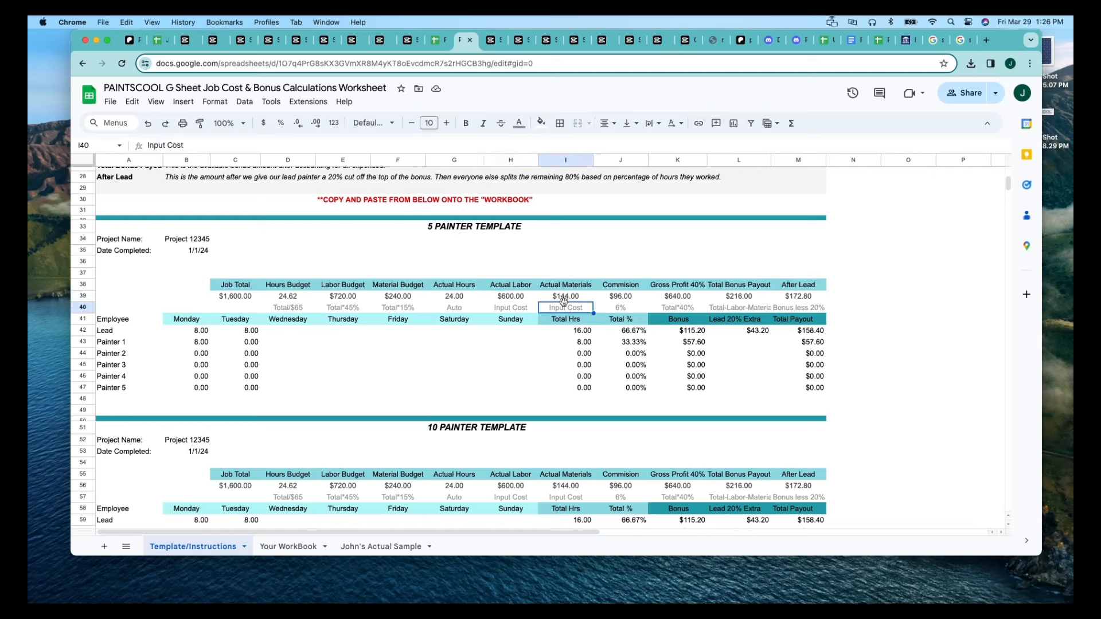
left_click(565, 299)
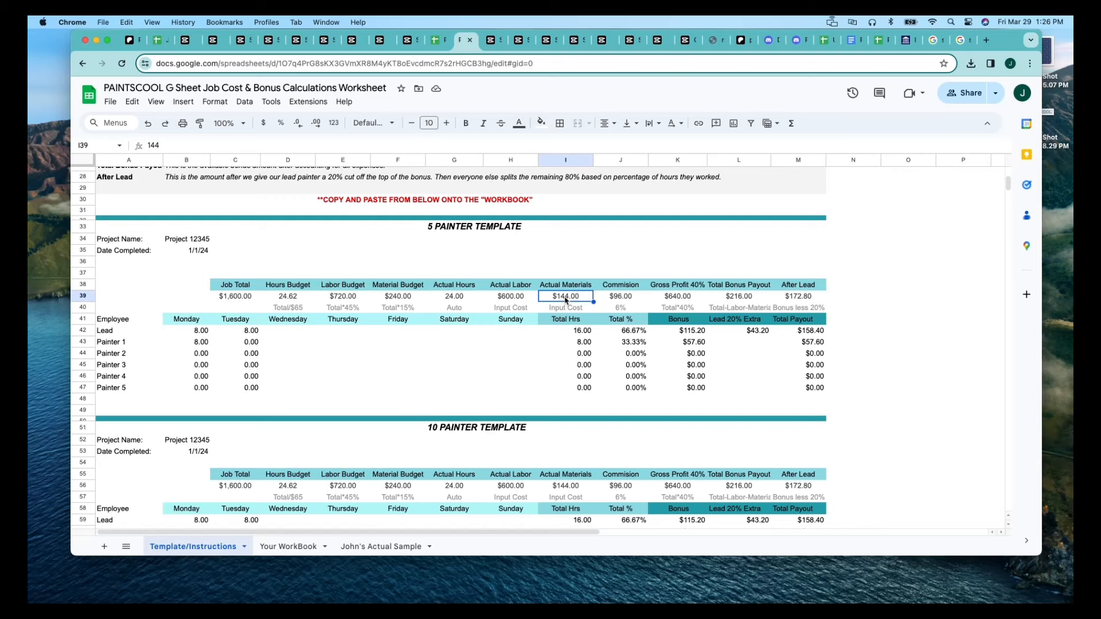
Inspect the 5 Painter Template's Commission formula and rate note, and the Gross Profit formula.
left_click(618, 300)
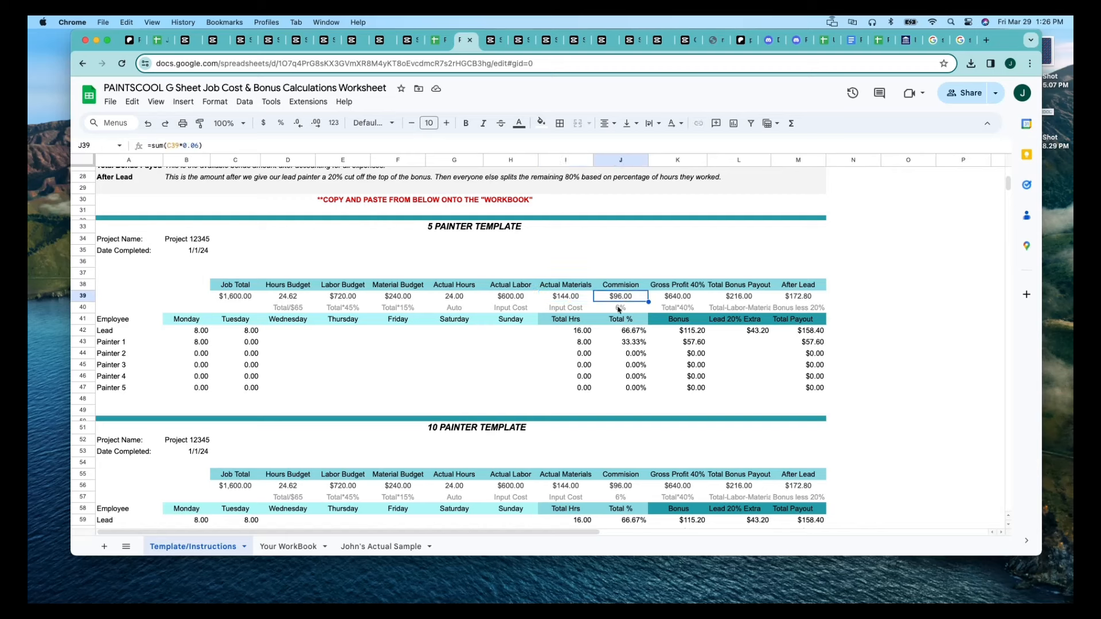
left_click(620, 311)
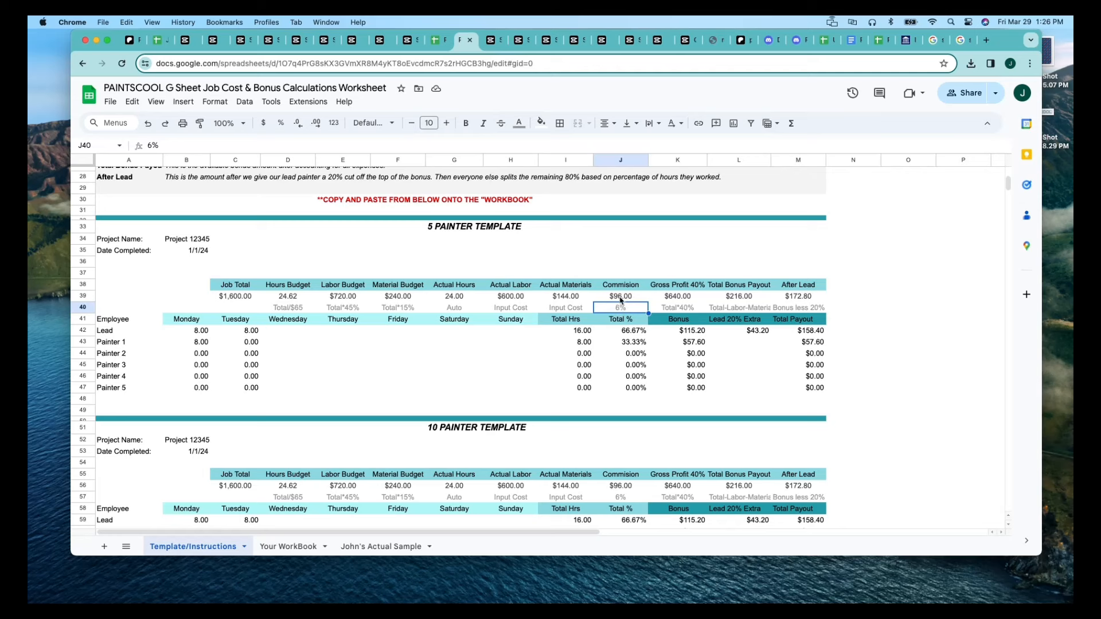
left_click(621, 297)
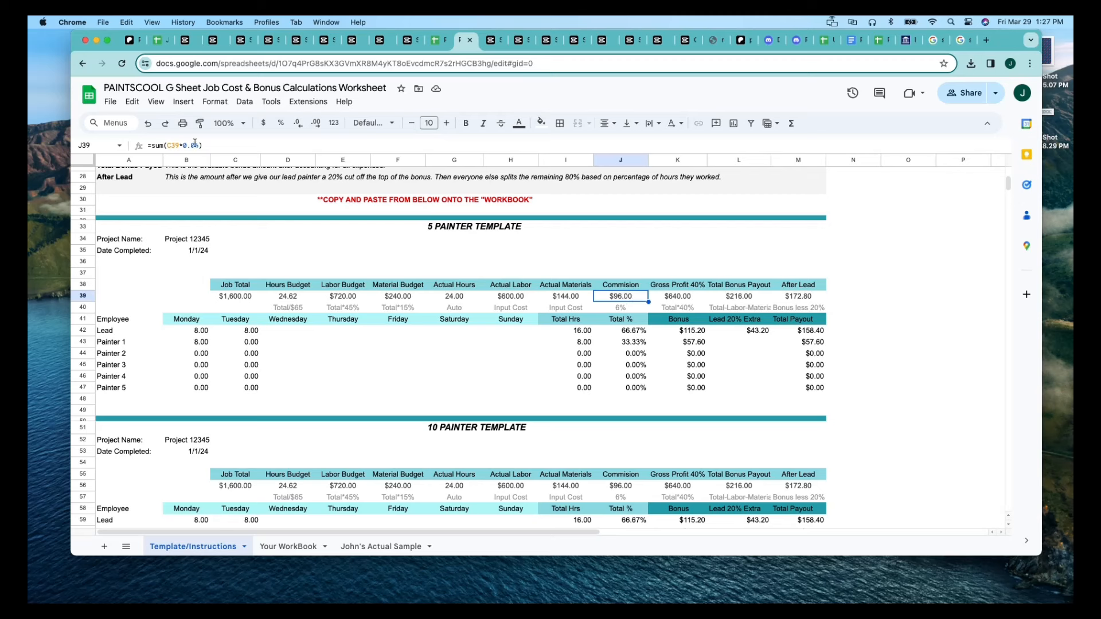
left_click(686, 299)
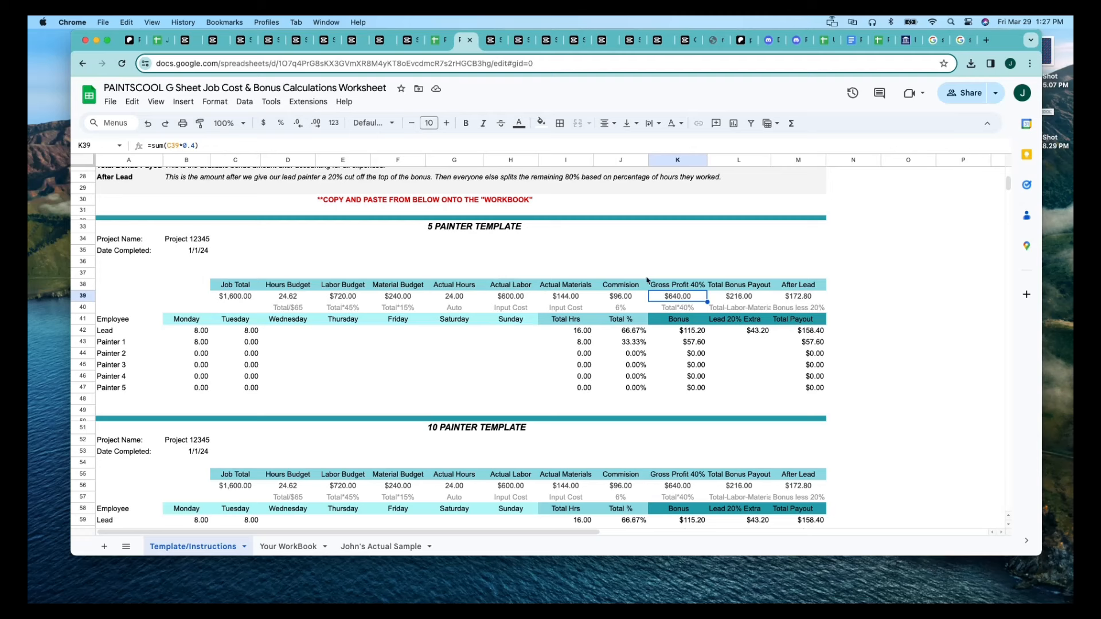
Inspect the 5 Painter Template's Gross Profit formula, and the Total Bonus Payout formula and the note beneath it.
left_click(193, 144)
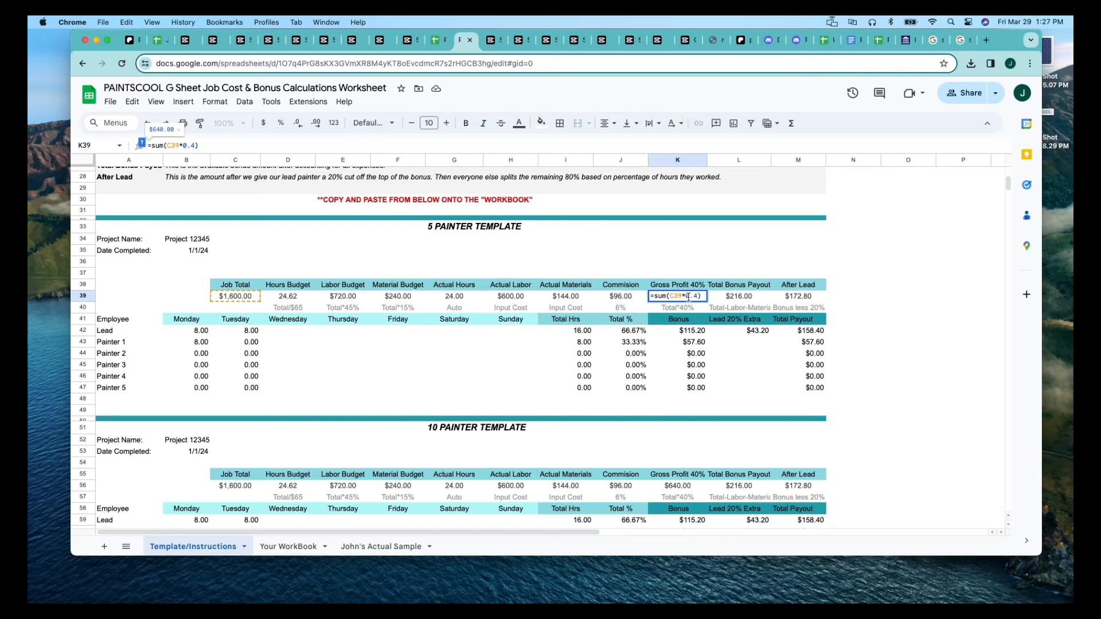
left_click(749, 299)
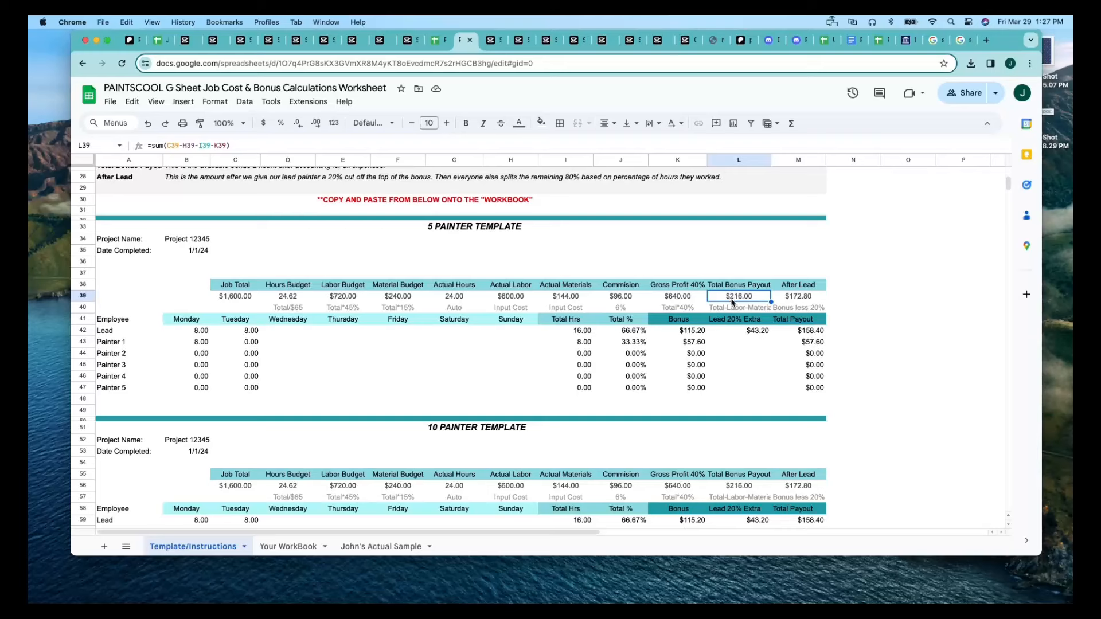
left_click(733, 308)
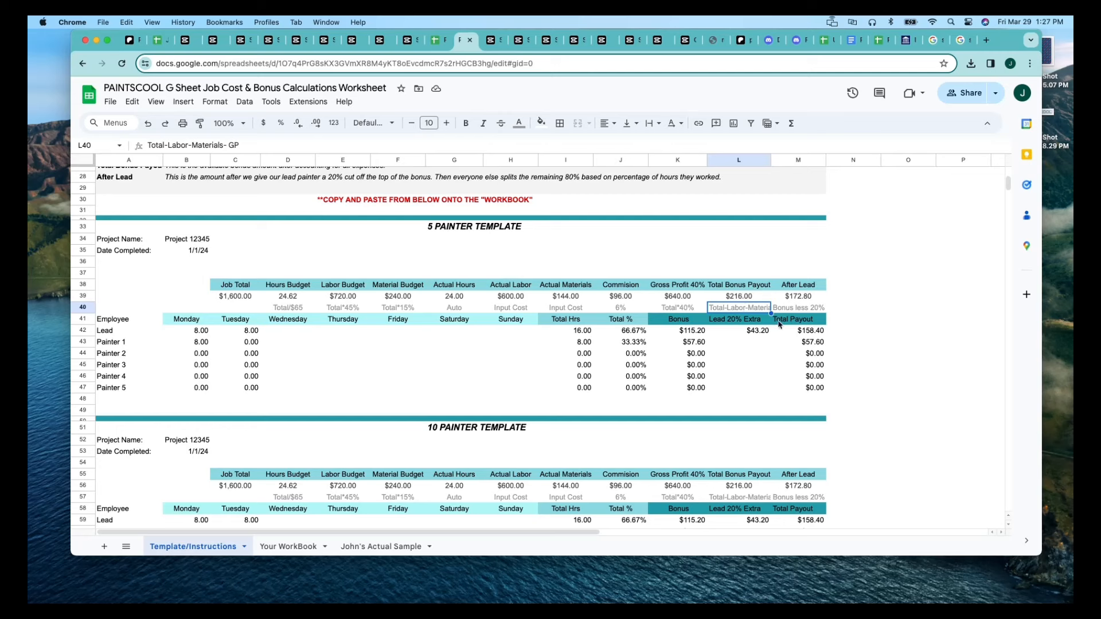
Examine the After Lead note and formula in the 5 Painter Template against the Total Bonus Payout and the Lead 20% Extra.
left_click(796, 308)
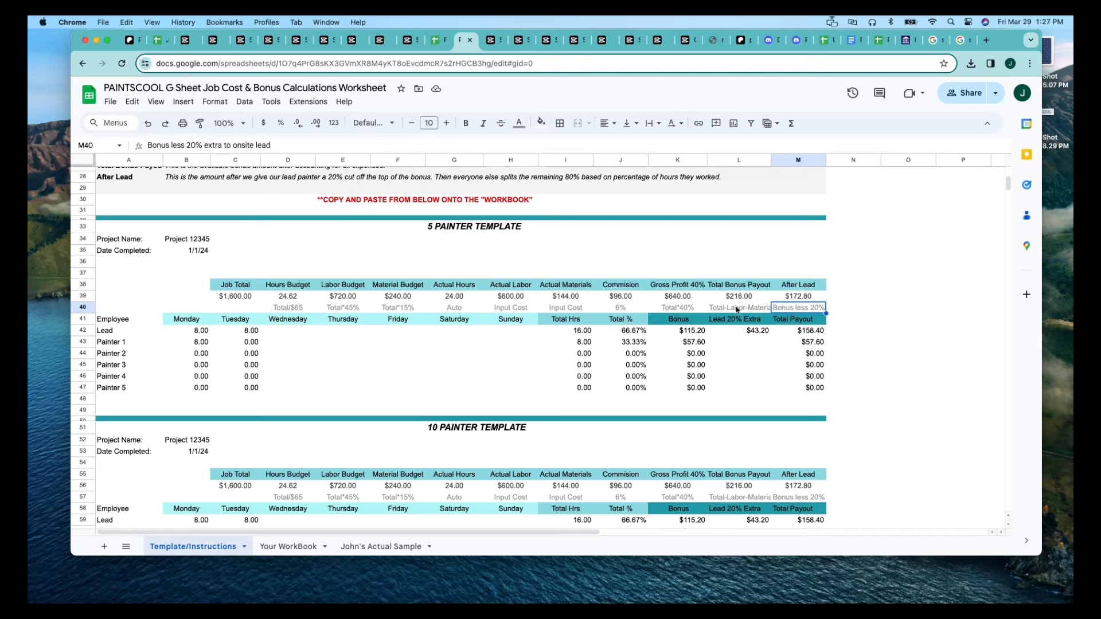
left_click(753, 332)
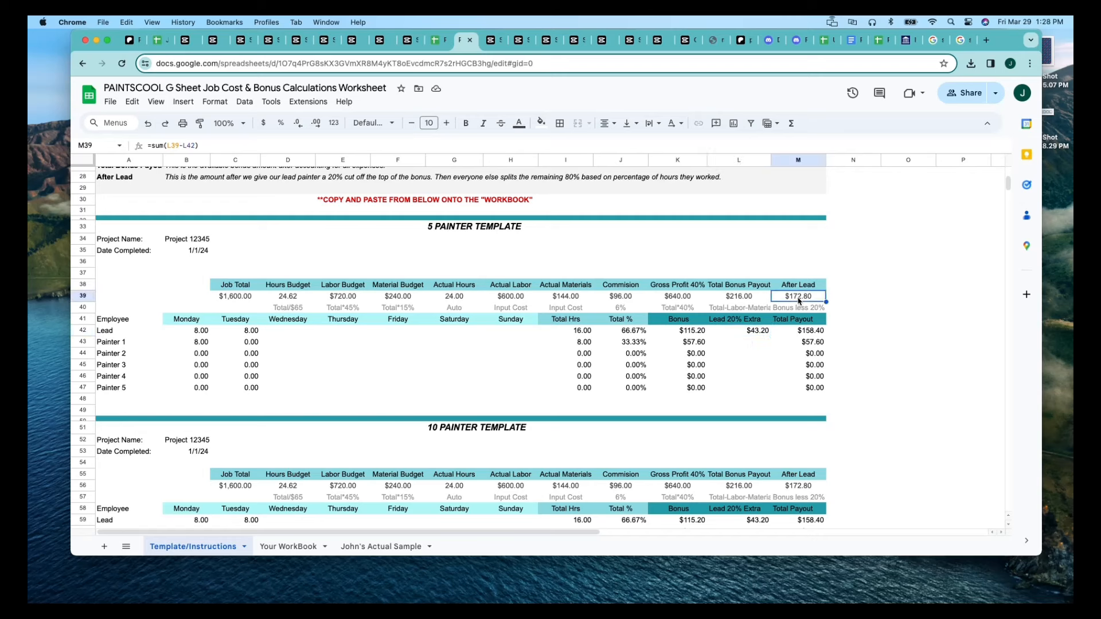
left_click(743, 298)
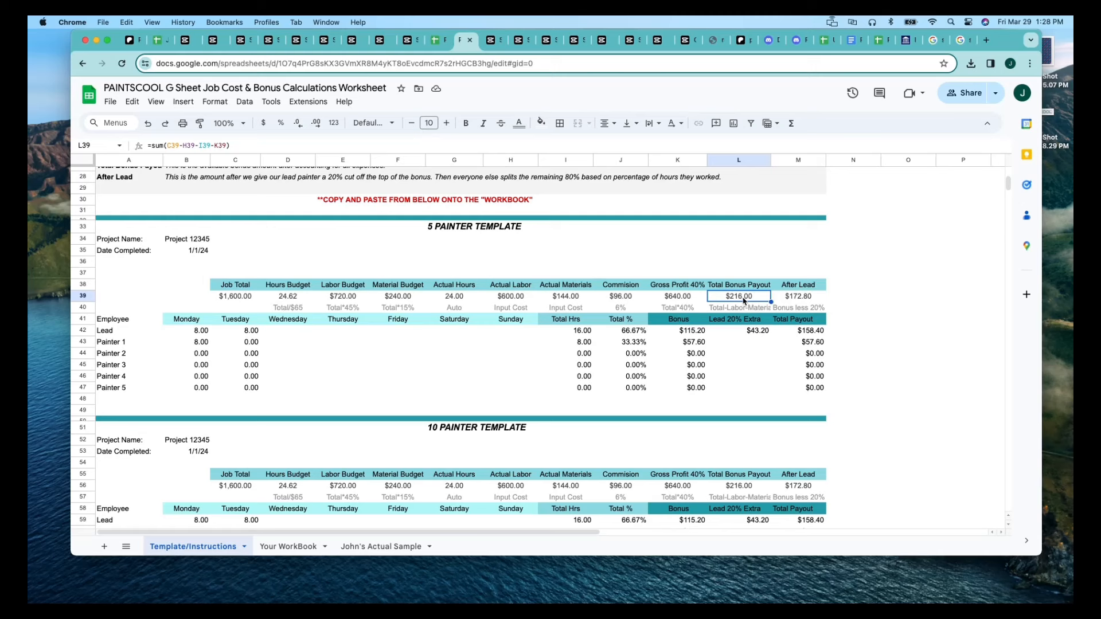
left_click(806, 300)
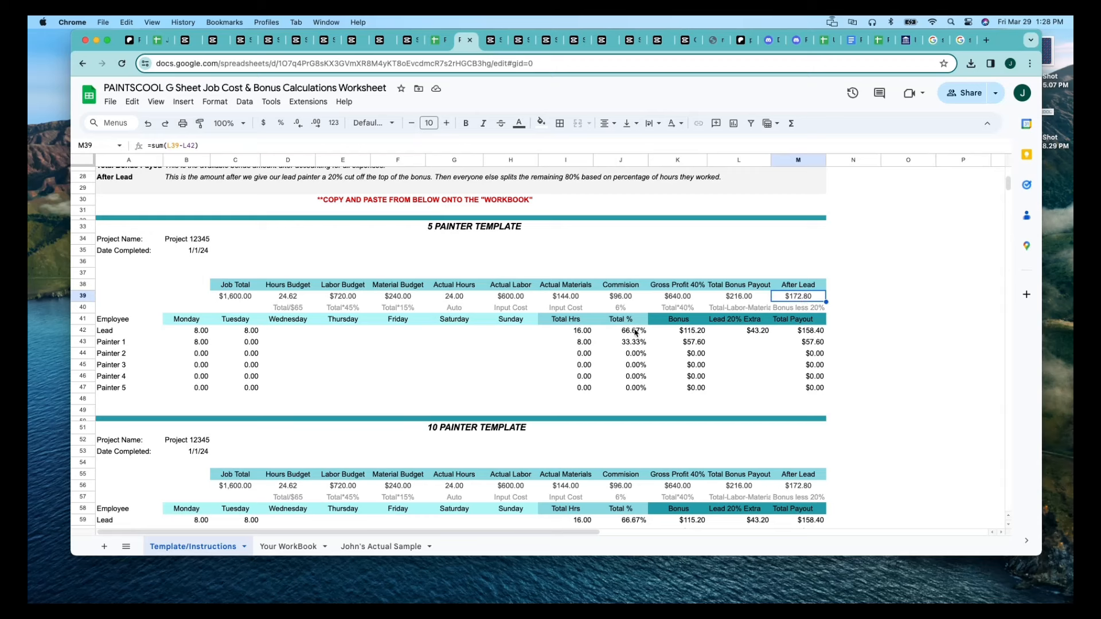
Review the 5 Painter Template's Total % column and Painter 2's Bonus formula, and look over the 10 Painter Template beneath.
left_click_drag(634, 331, 635, 391)
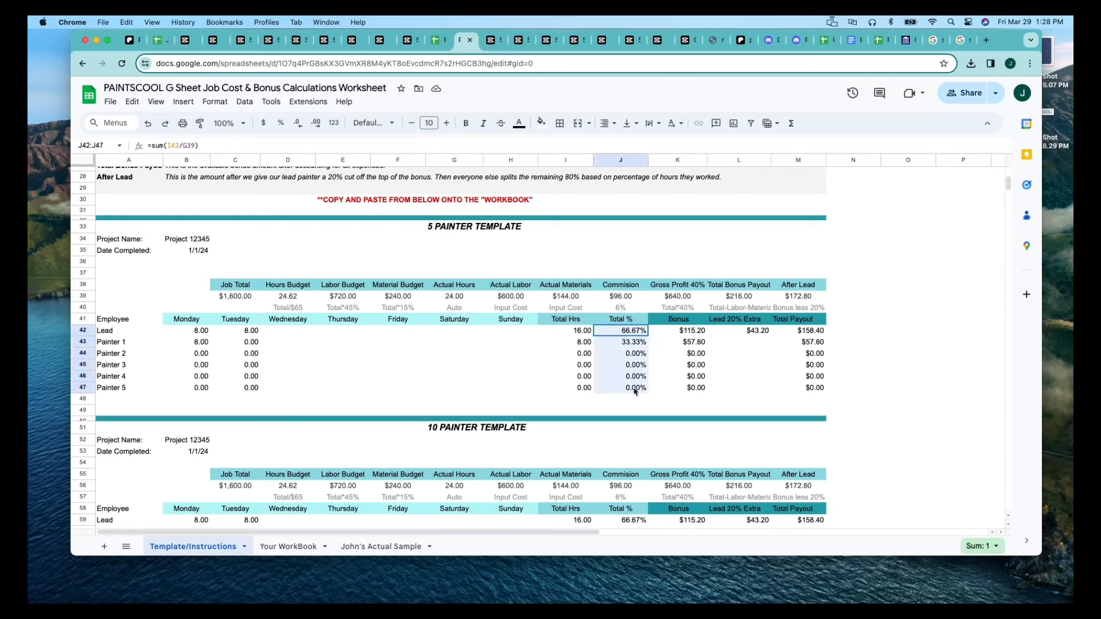
left_click(667, 359)
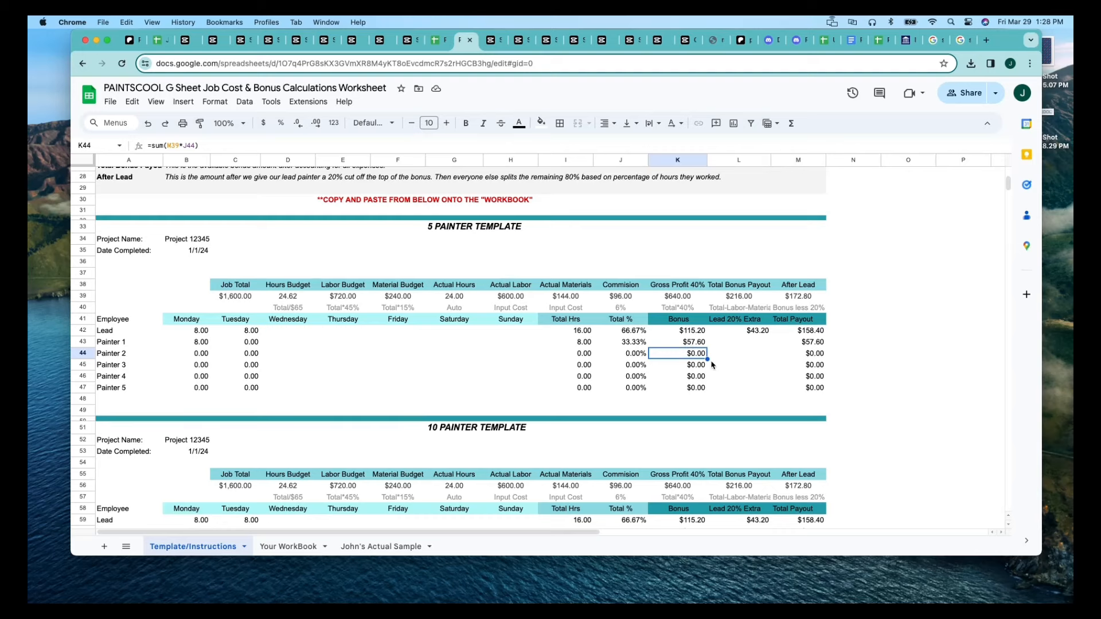
scroll(710, 364, "down", 5)
scroll(712, 365, "down", 2)
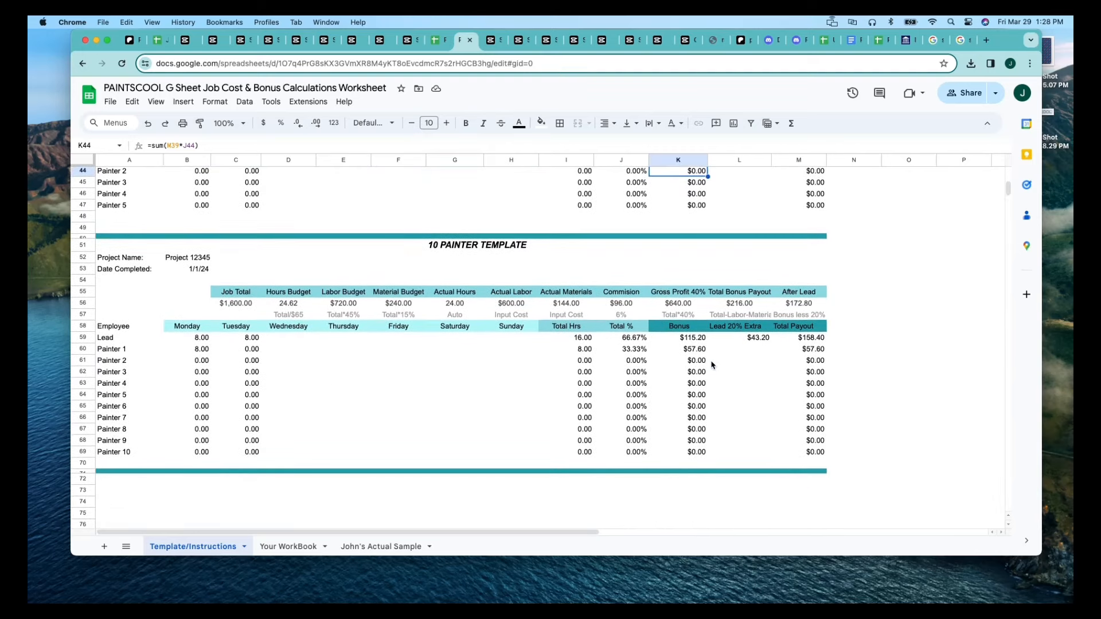
scroll(333, 374, "up", 5)
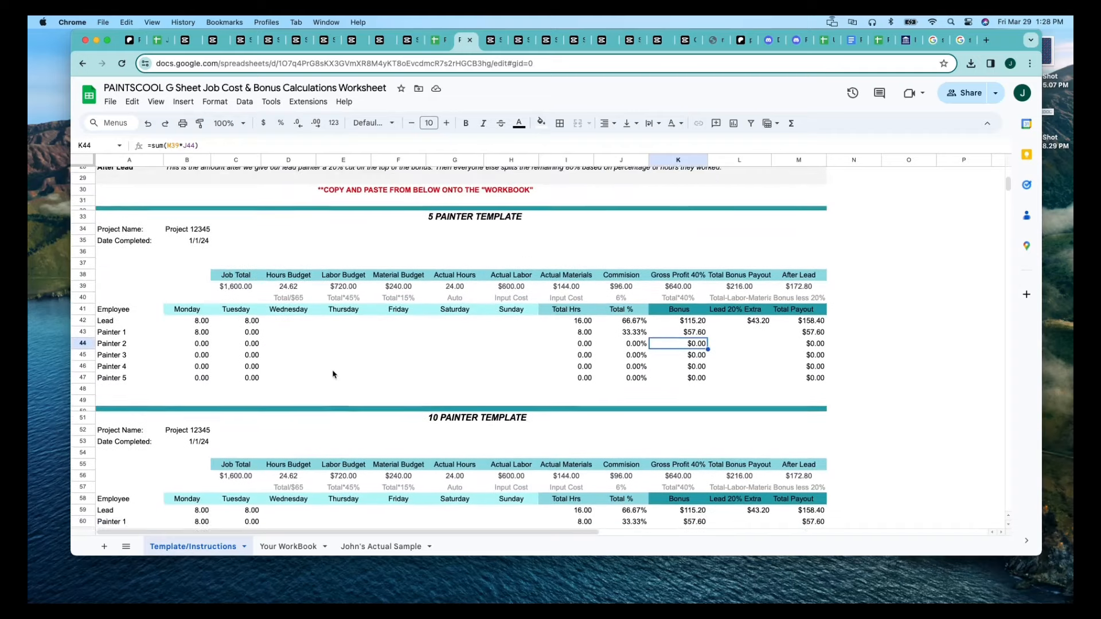
scroll(333, 375, "up", 1)
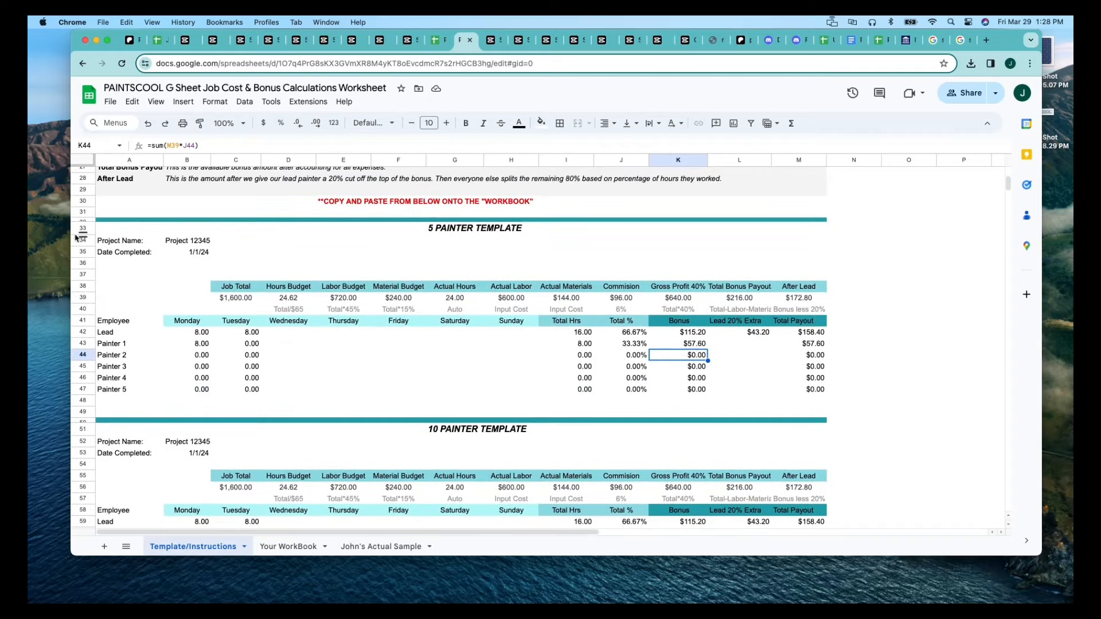
Review the extent of the 5 Painter Template in rows 34 to 47, its Labor Budget note, and the Lead and Painter 1 labels.
left_click_drag(82, 241, 98, 392)
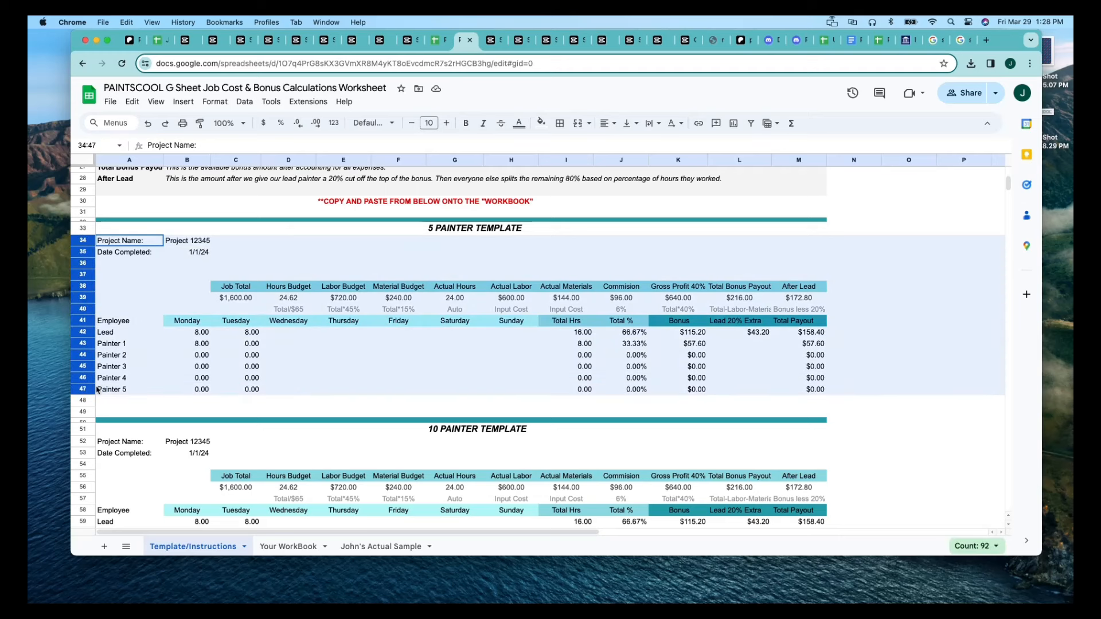
left_click(406, 349)
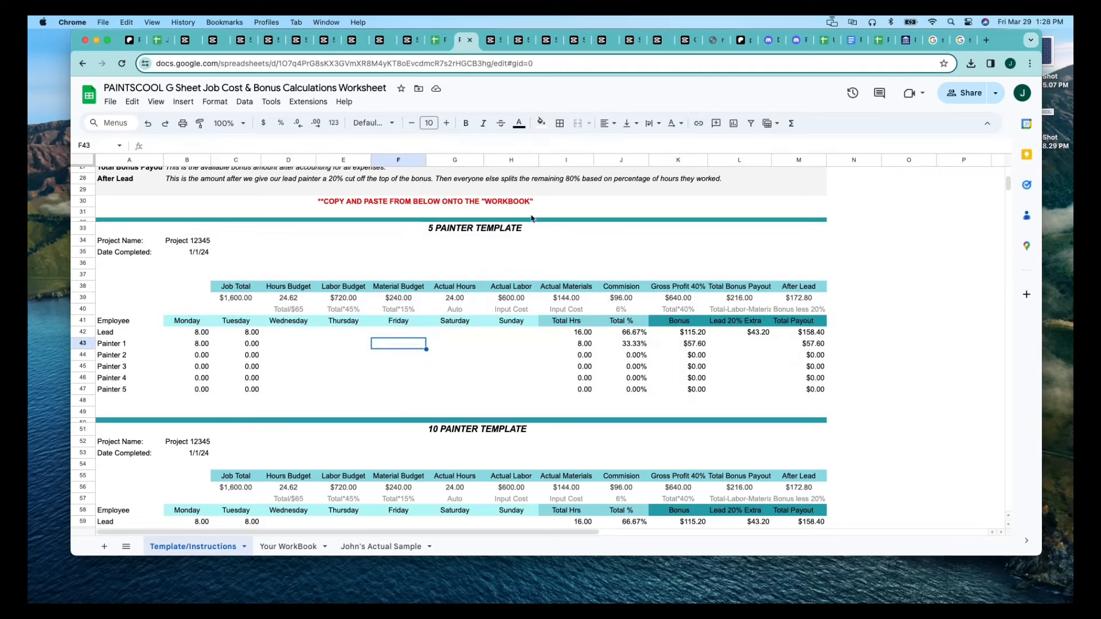
left_click(351, 311)
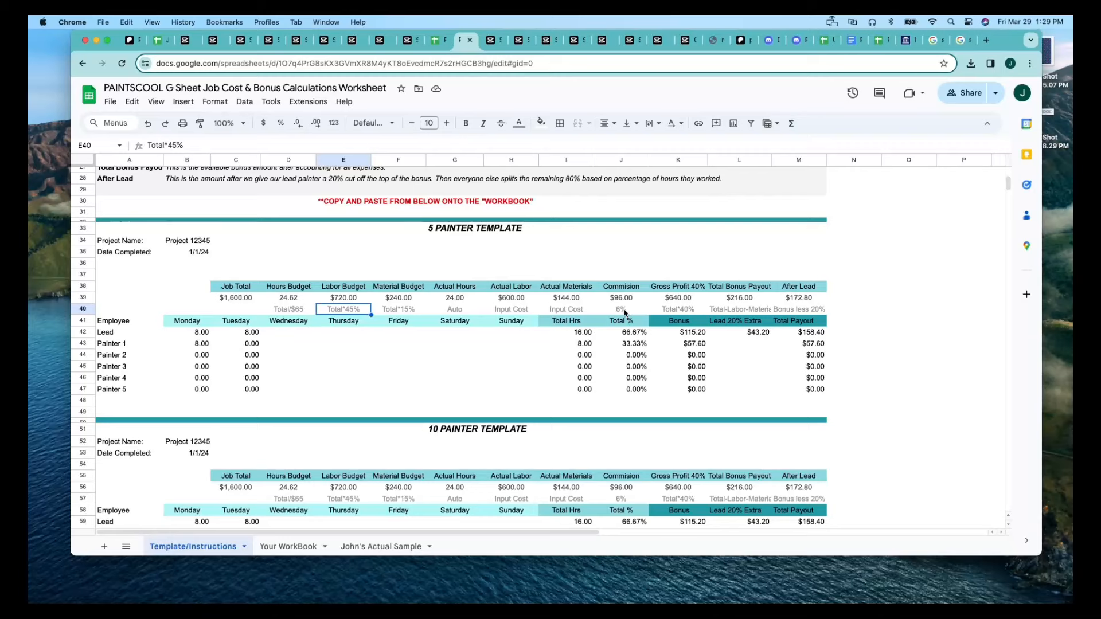
scroll(405, 374, "down", 3)
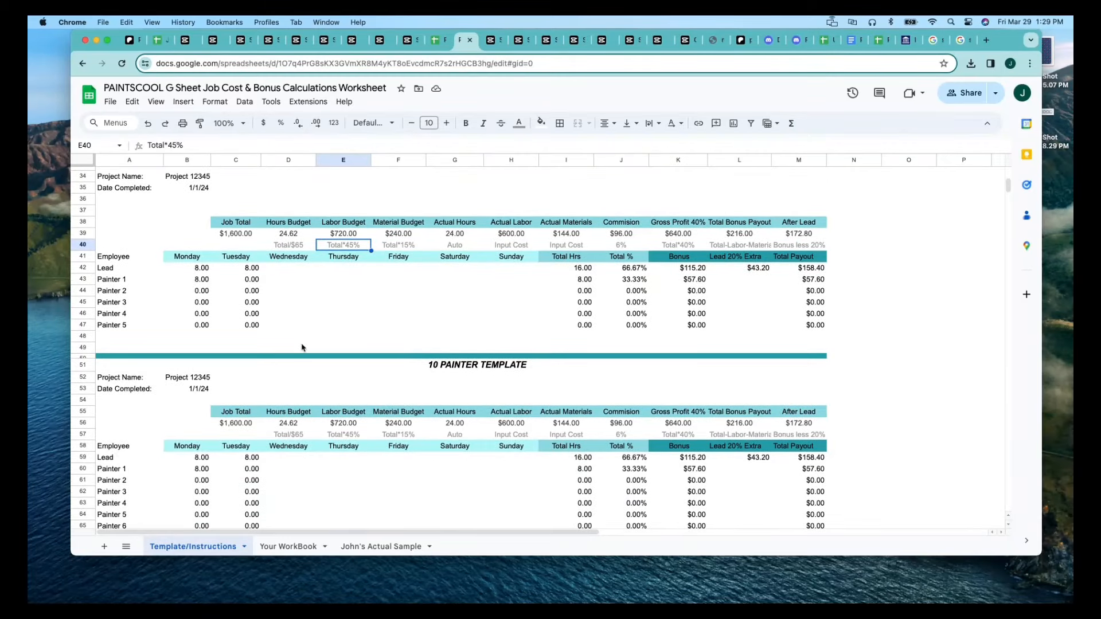
scroll(302, 347, "down", 3)
scroll(301, 348, "up", 3)
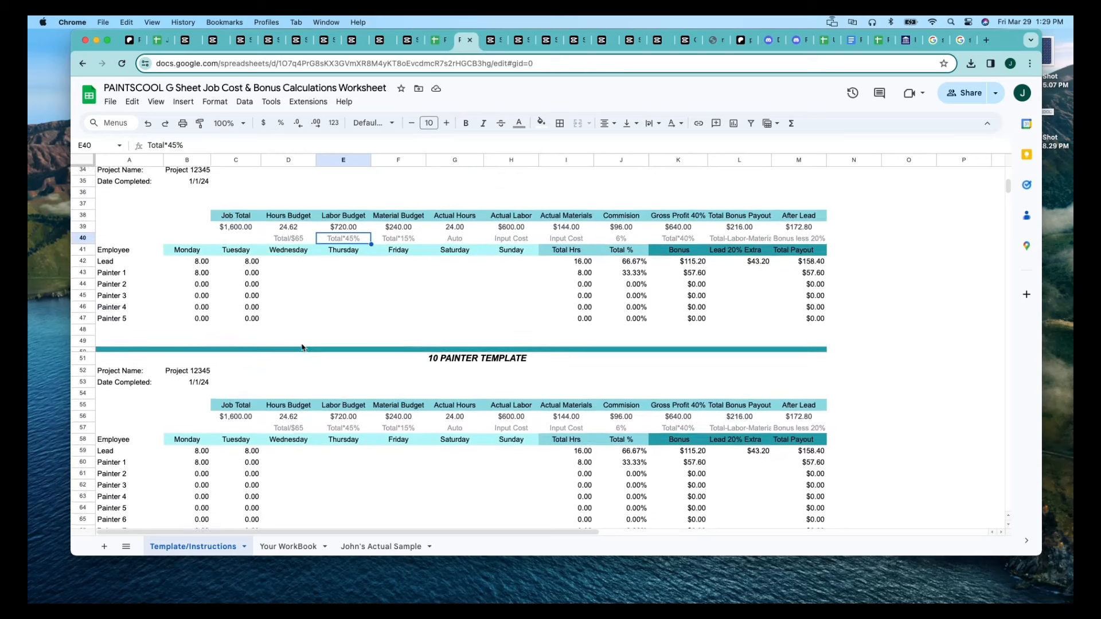
left_click(119, 269)
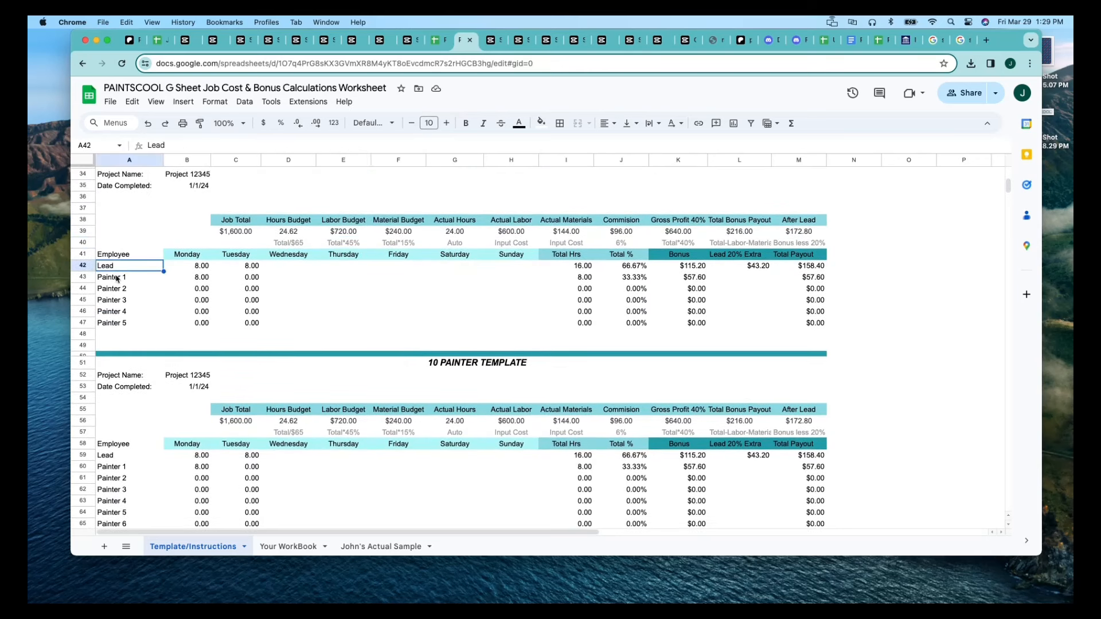
left_click(117, 279)
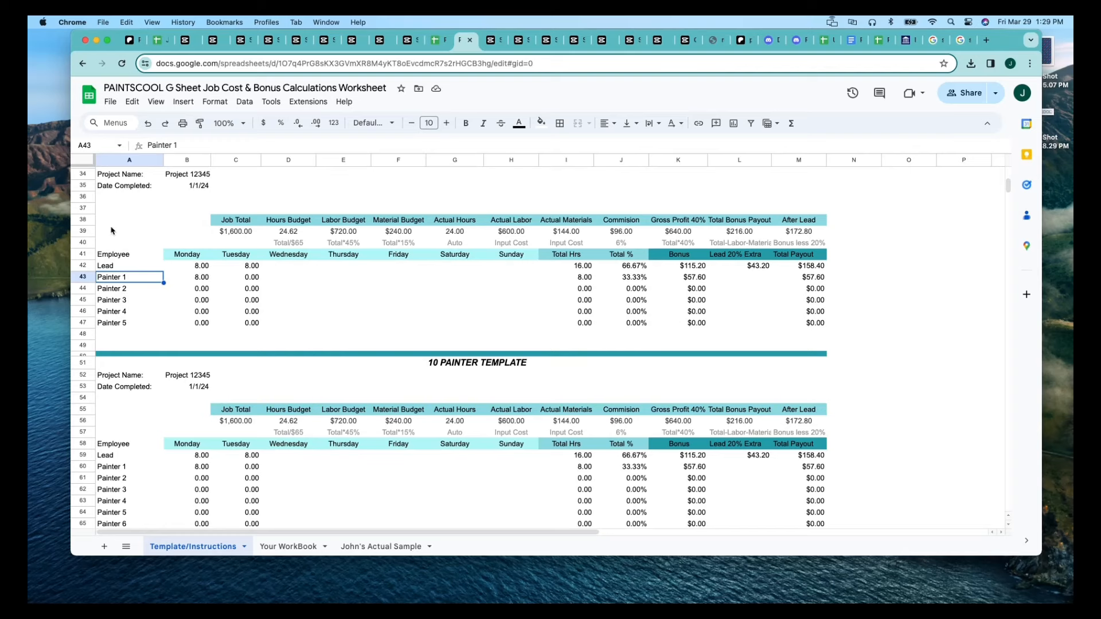
Copy rows 34 to 47 of the 5 Painter Template into the Your WorkBook sheet, starting at row 37.
scroll(109, 229, "up", 2)
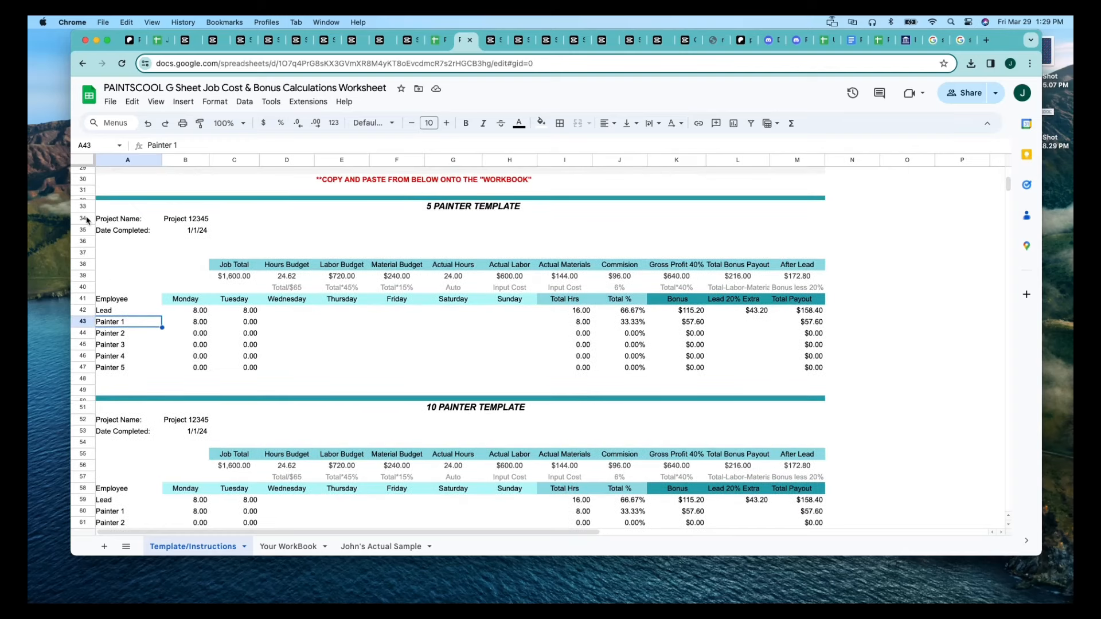
left_click_drag(87, 220, 92, 372)
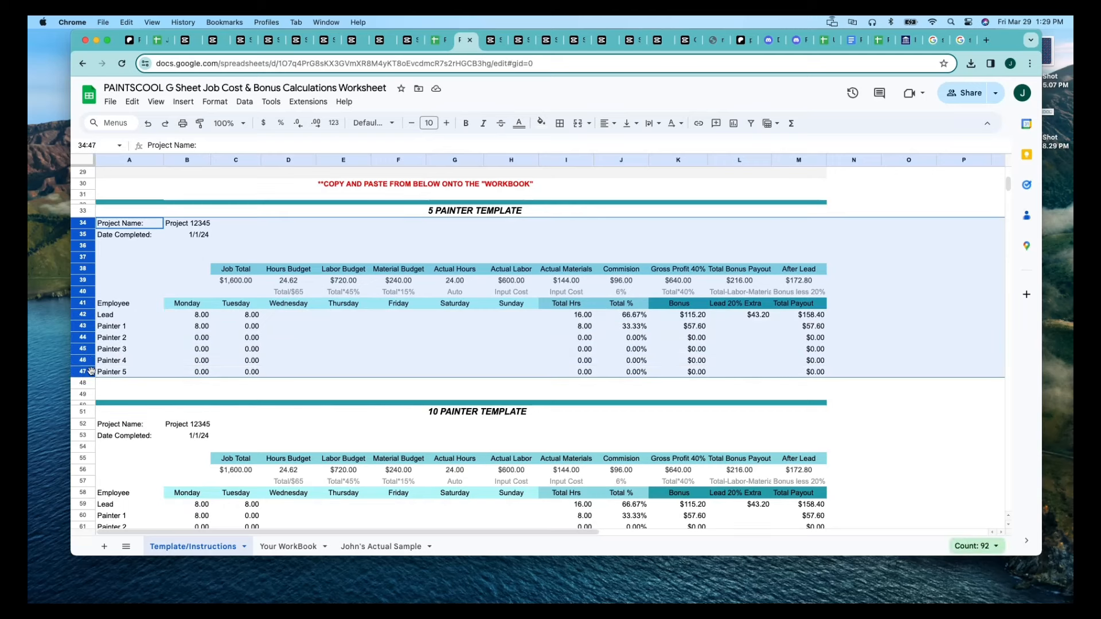
key("super+c")
scroll(167, 401, "down", 2)
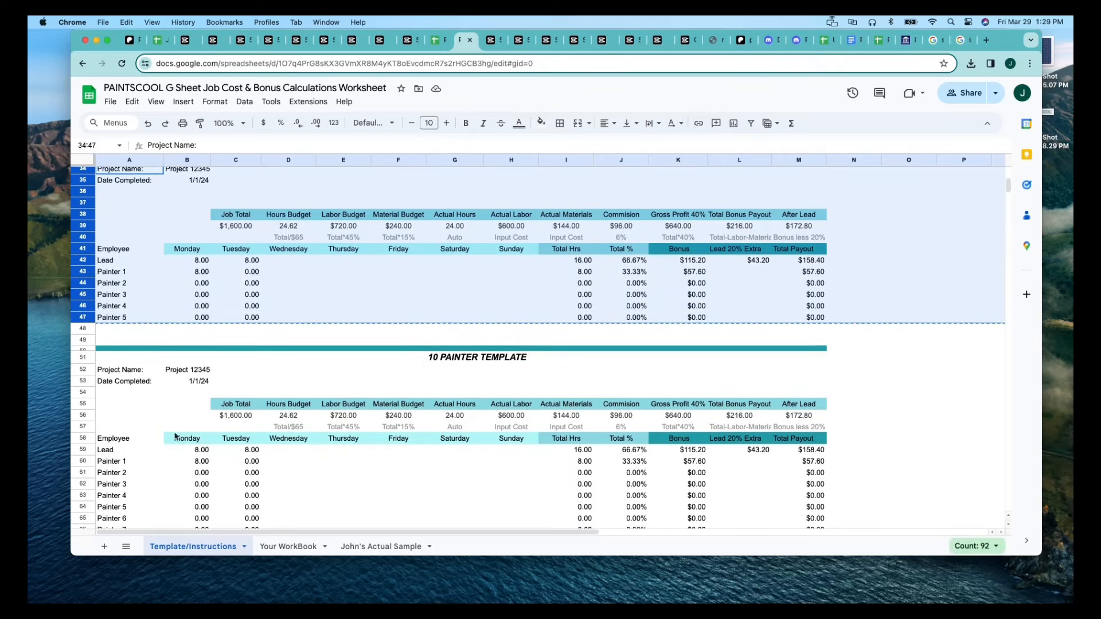
left_click(291, 548)
scroll(179, 339, "down", 8)
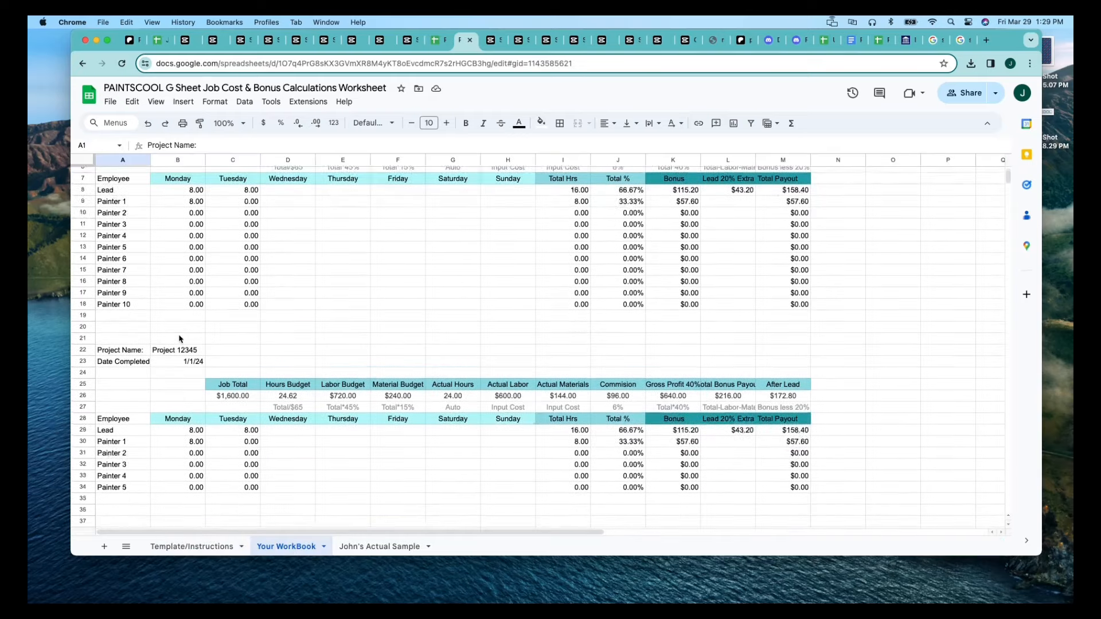
left_click(83, 305)
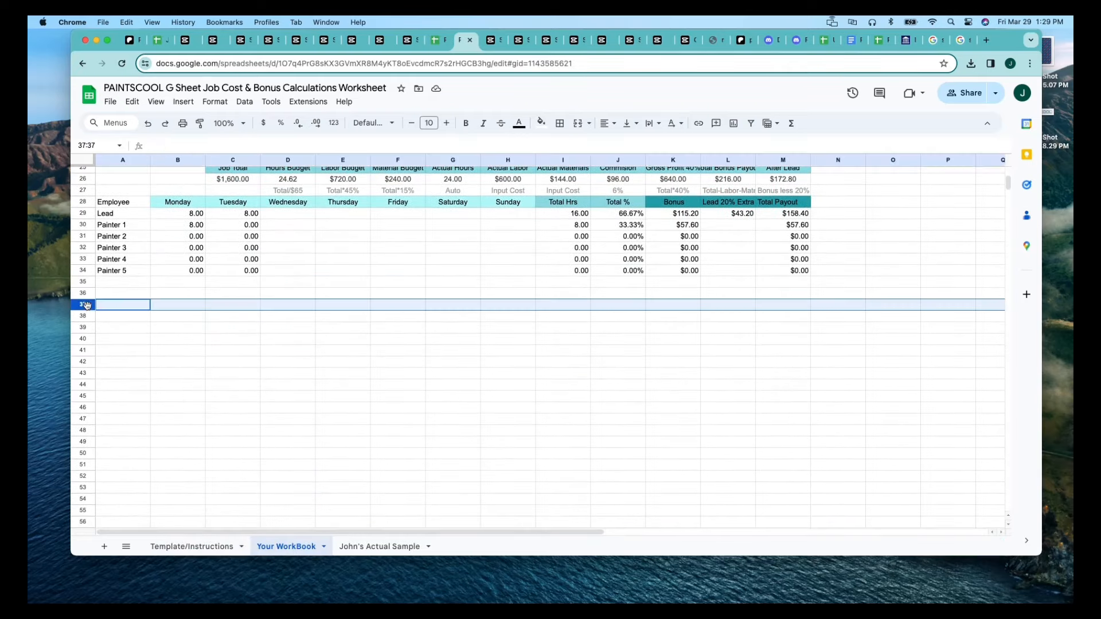
key("super+v")
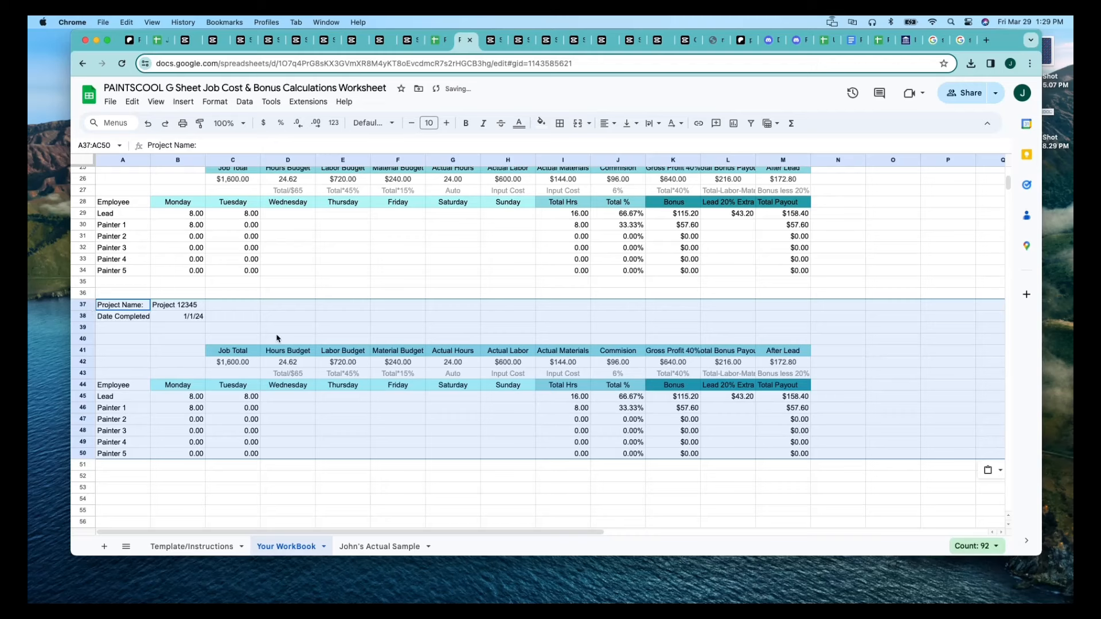
left_click(277, 341)
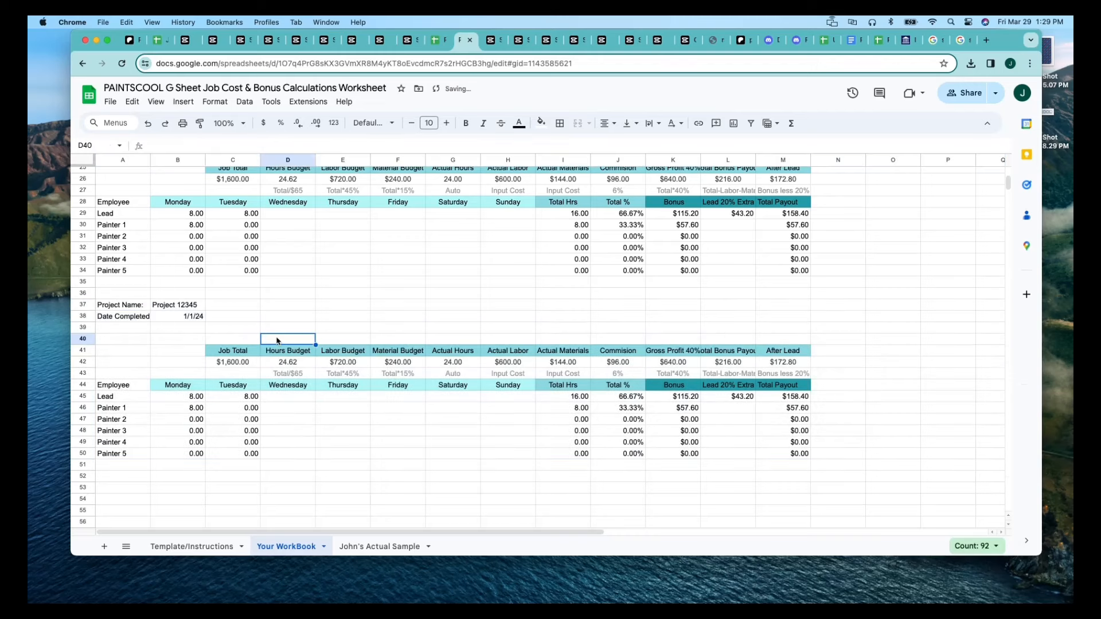
Replace the Lead and Painter 1 labels in A45 and A46 of the pasted block with sample employee names.
left_click(132, 397)
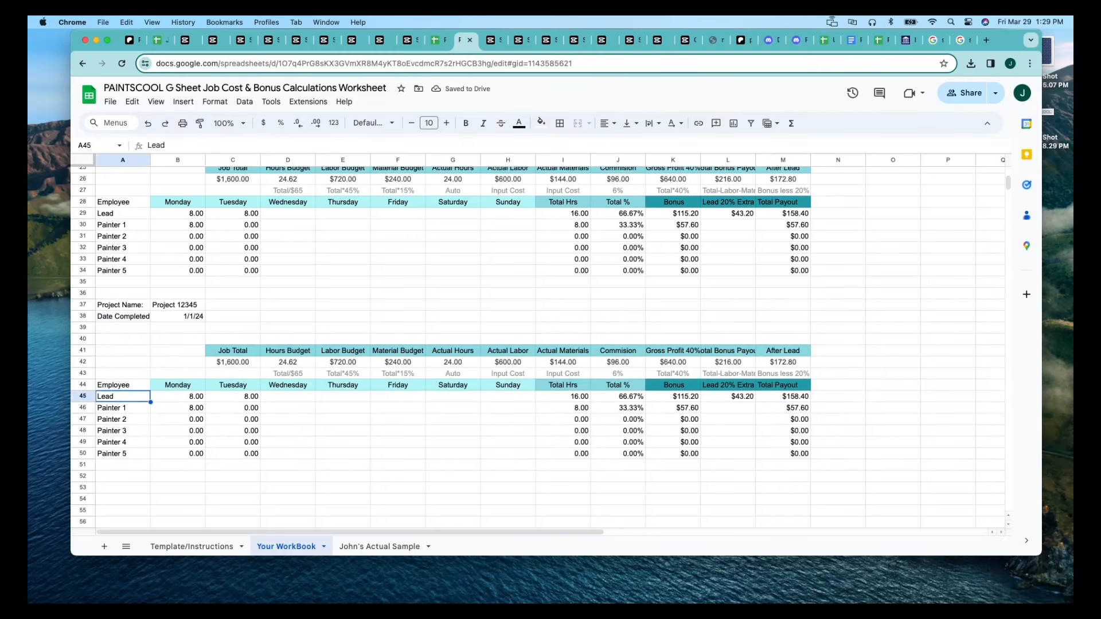
type("John Sample")
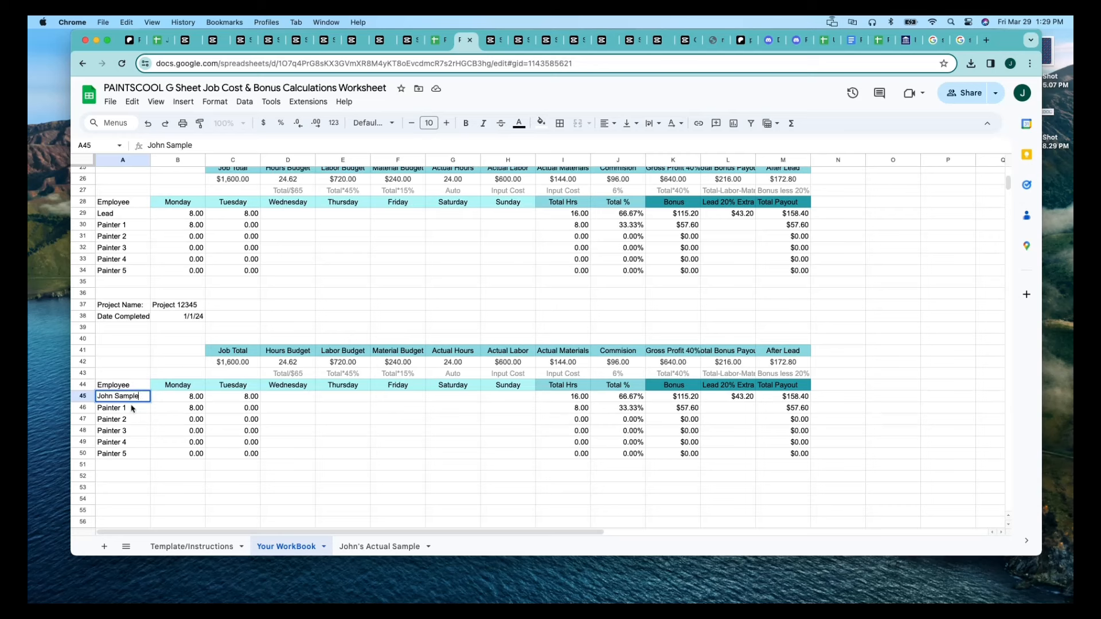
left_click(129, 410)
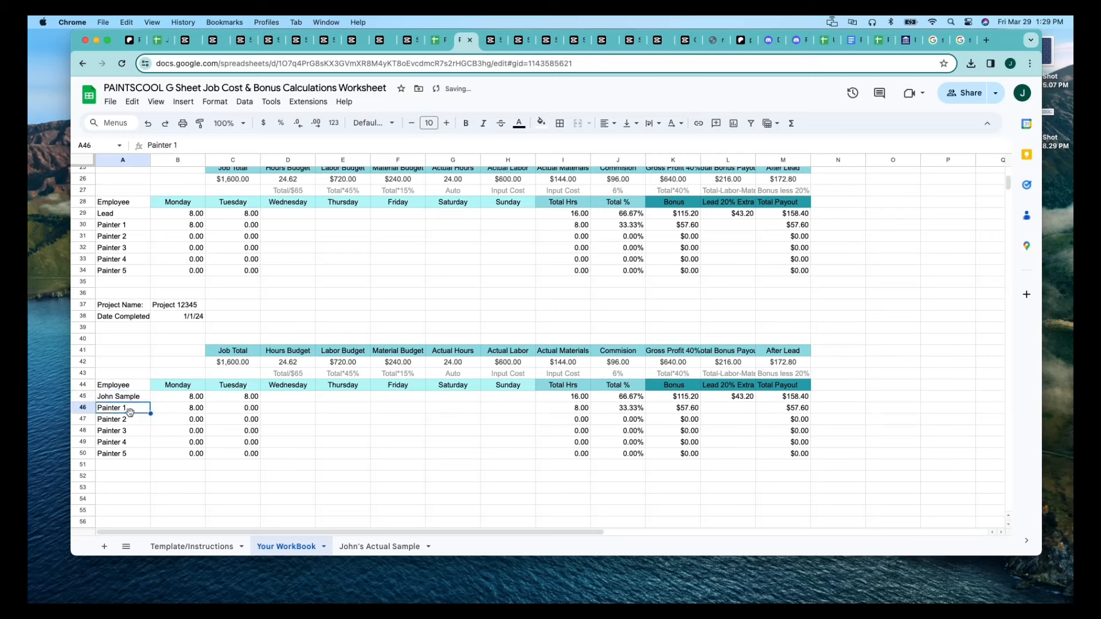
type("Steve")
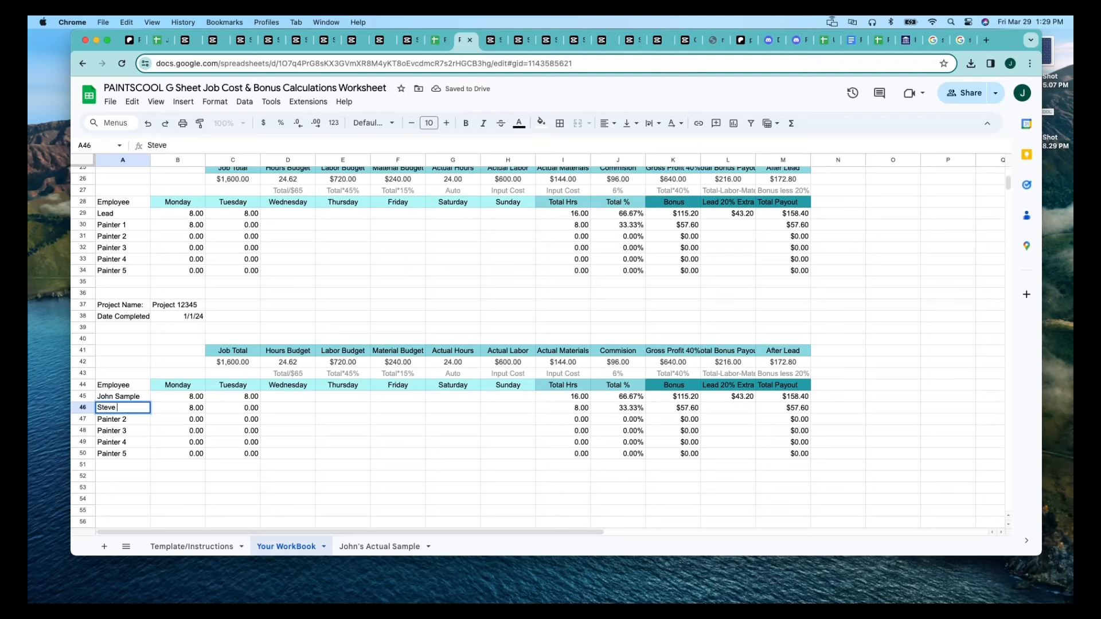
type(" Sample")
left_click(201, 422)
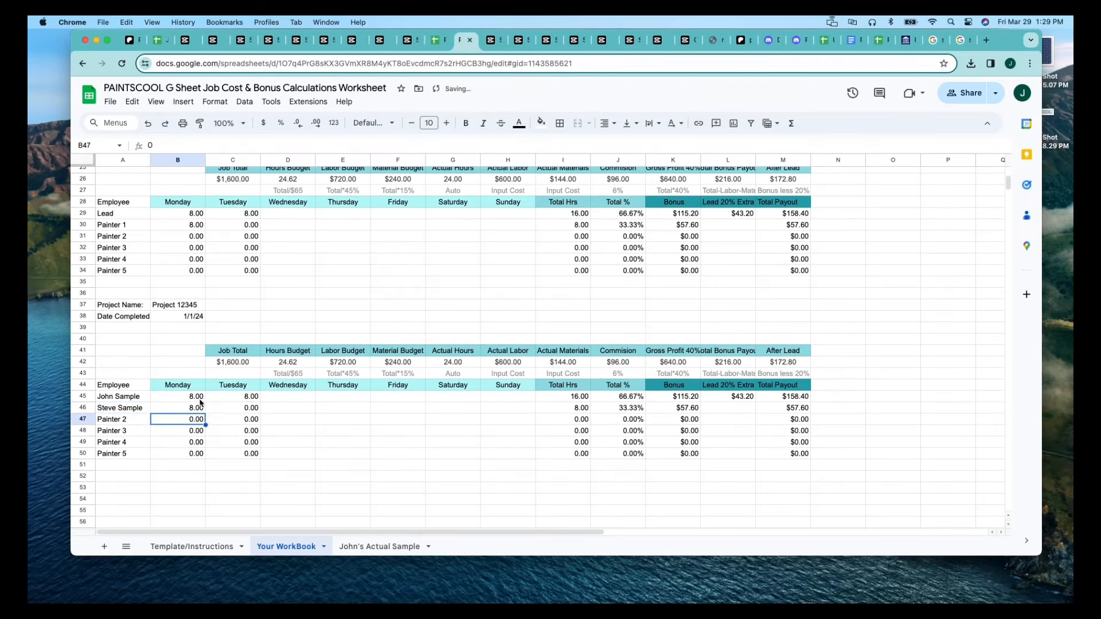
Set the Monday hours of the first two employees and the first employee's Tuesday hours to 0 in the pasted block.
left_click(200, 400)
type("0")
key("Return")
type("0")
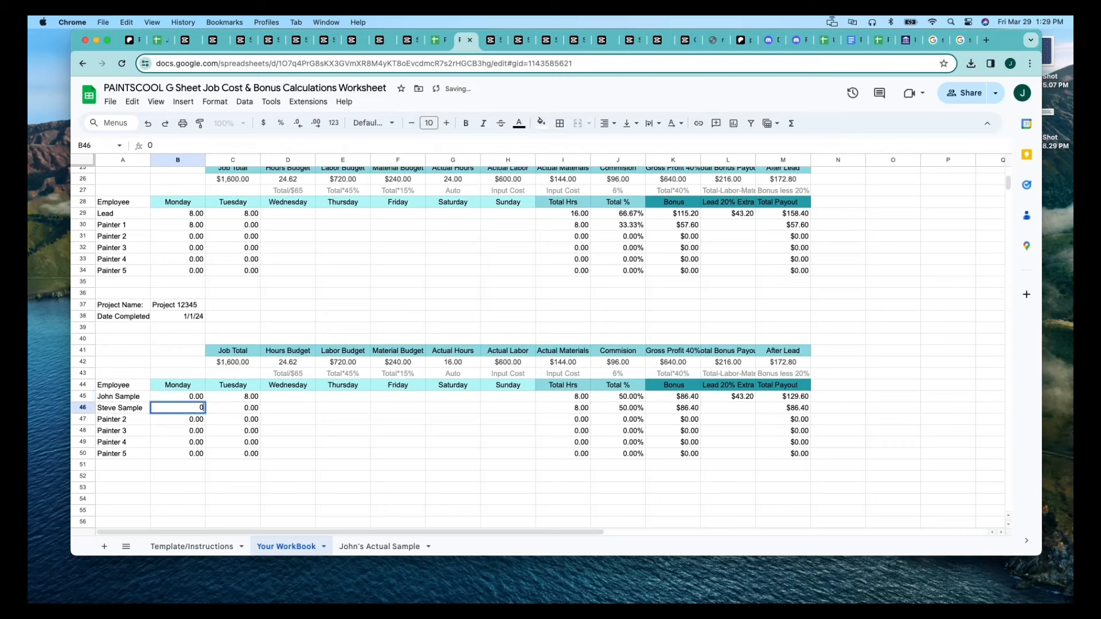
key("Right")
key("Up")
type("0")
key("Down")
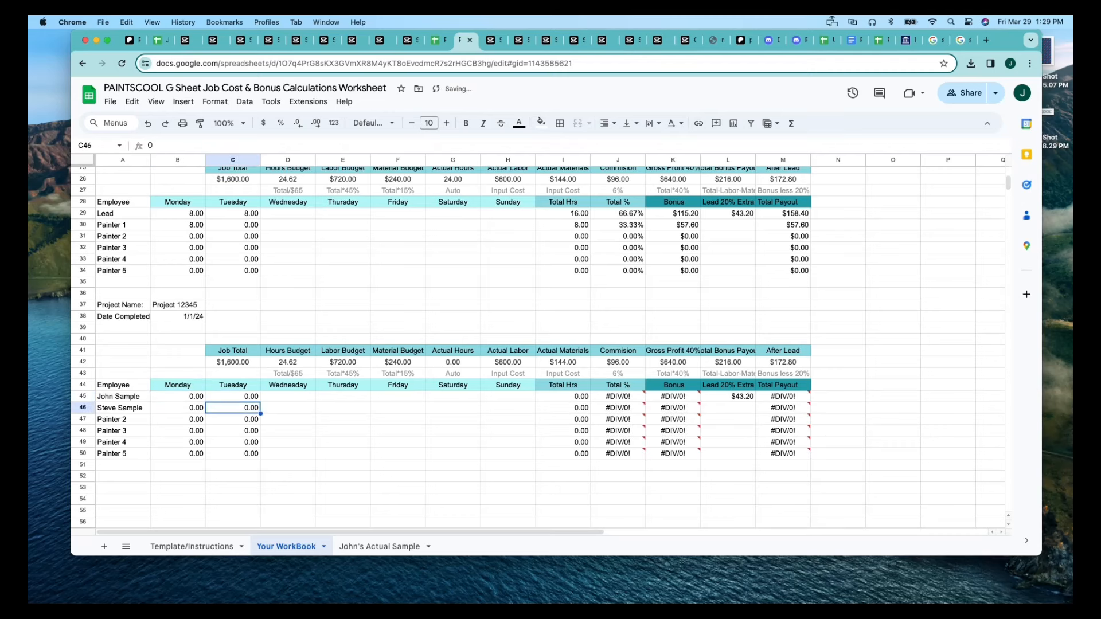
Set the Job Total of the pasted block in C42 to 2500.
left_click(250, 365)
type("2500")
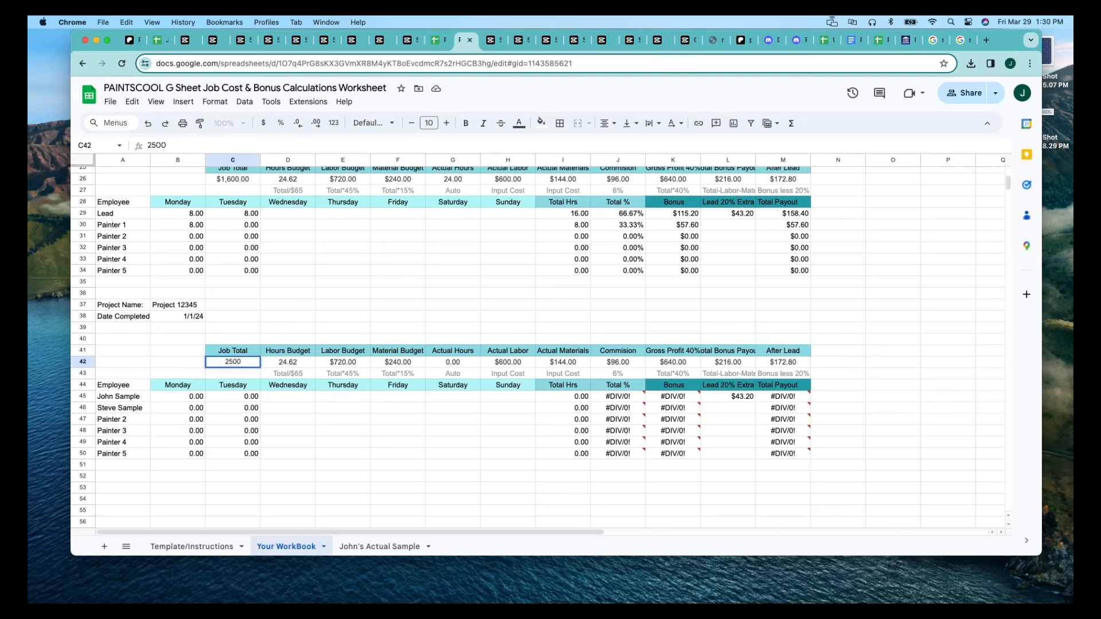
left_click(281, 408)
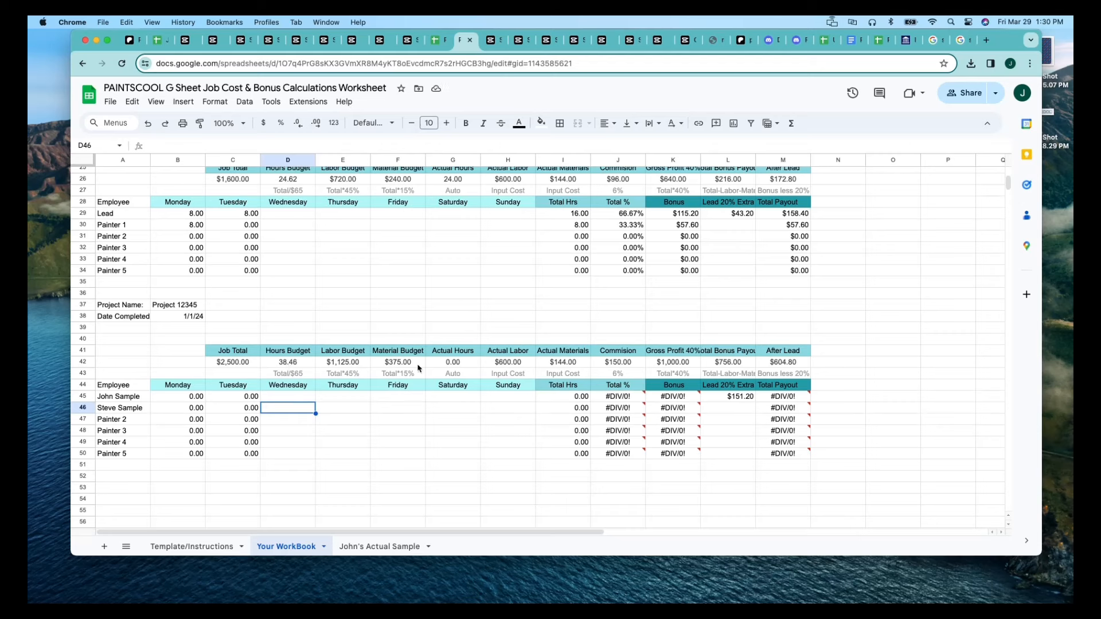
Set the first employee's Monday, Tuesday and Wednesday hours in row 45 to 8 each.
left_click(202, 398)
type("8")
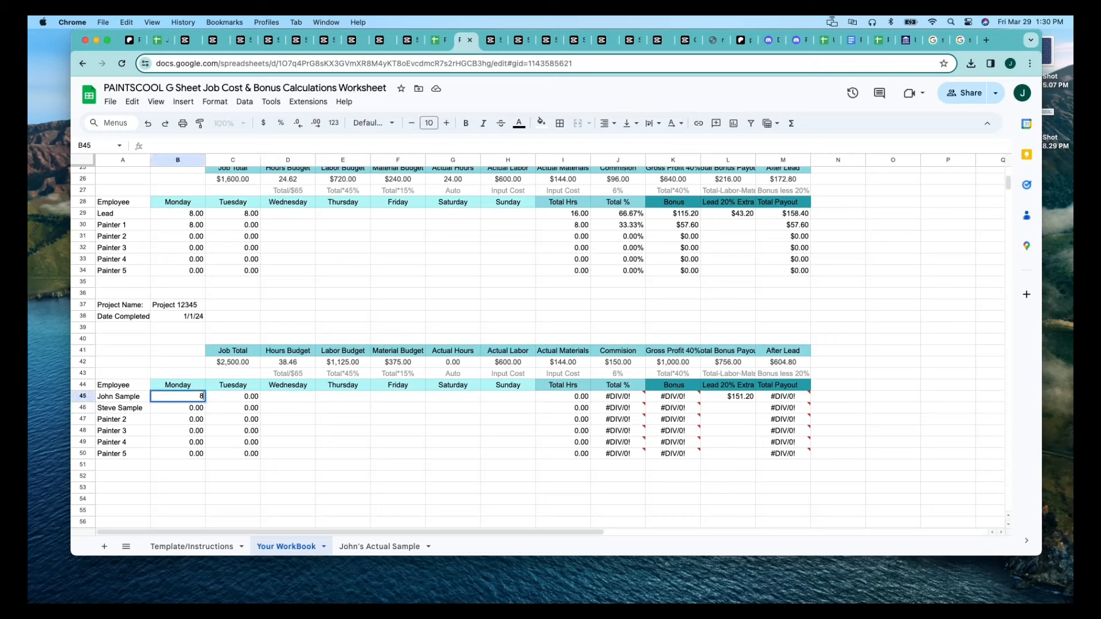
key("Tab")
type("8")
key("Tab")
type("8")
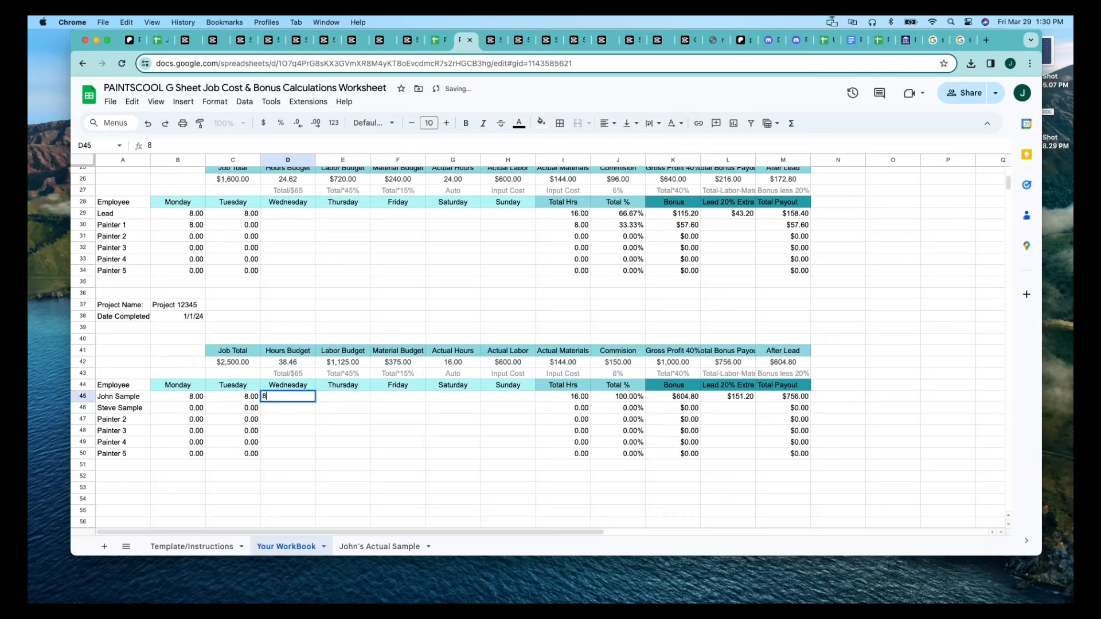
key("Return")
Set the second employee's hours in row 46 to 8 on Monday, 8 on Tuesday and 6 on Wednesday.
key("Left")
key("Left")
type("8")
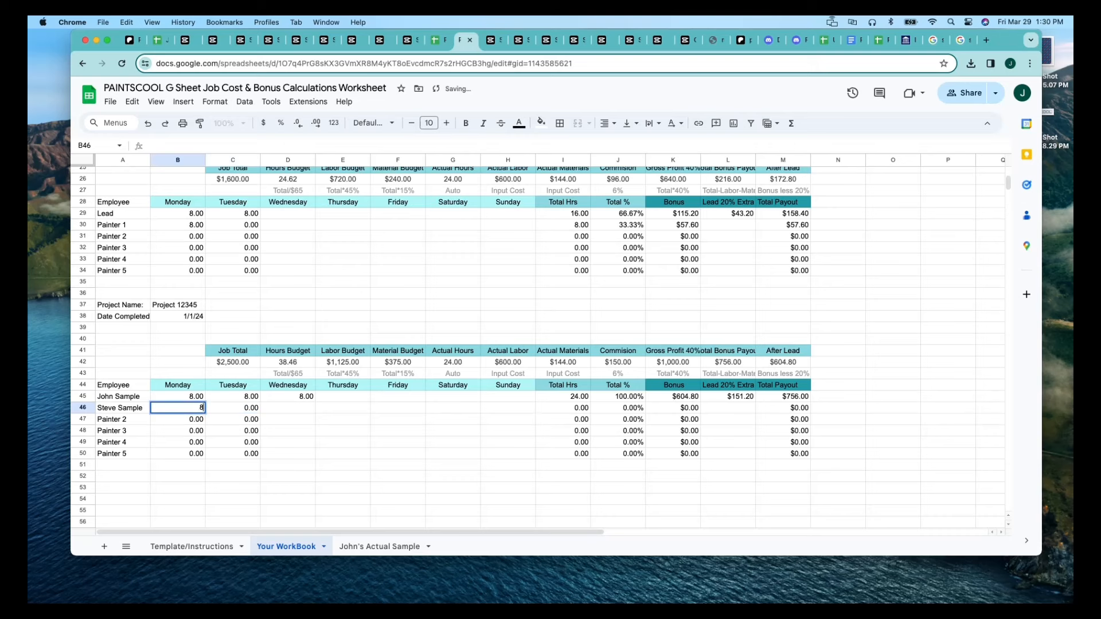
key("Tab")
type("8")
key("Tab")
type("6")
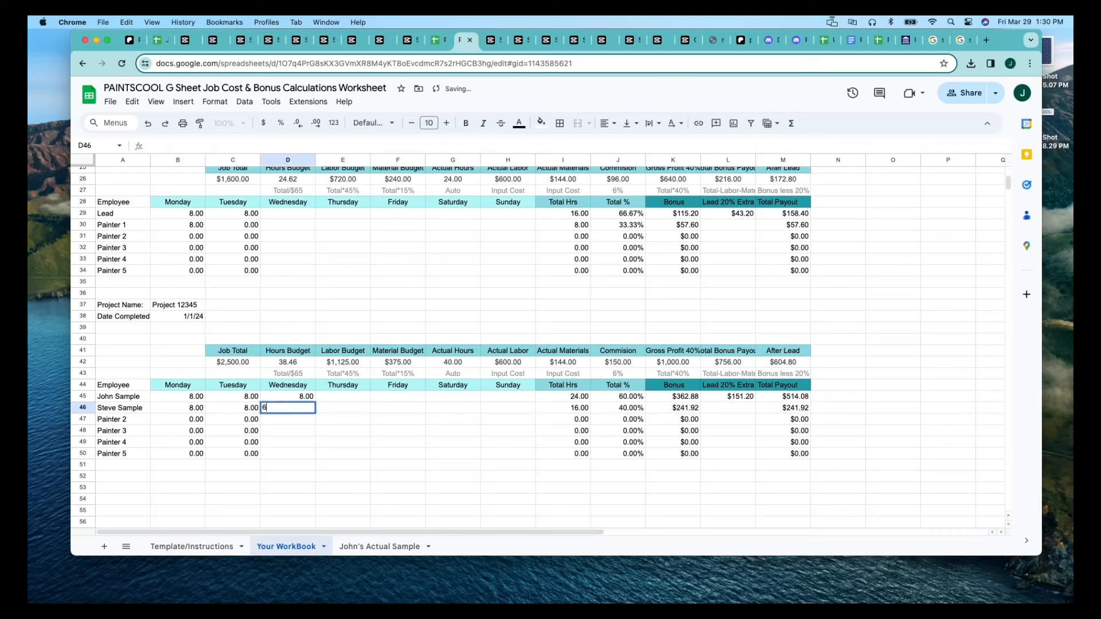
left_click(263, 443)
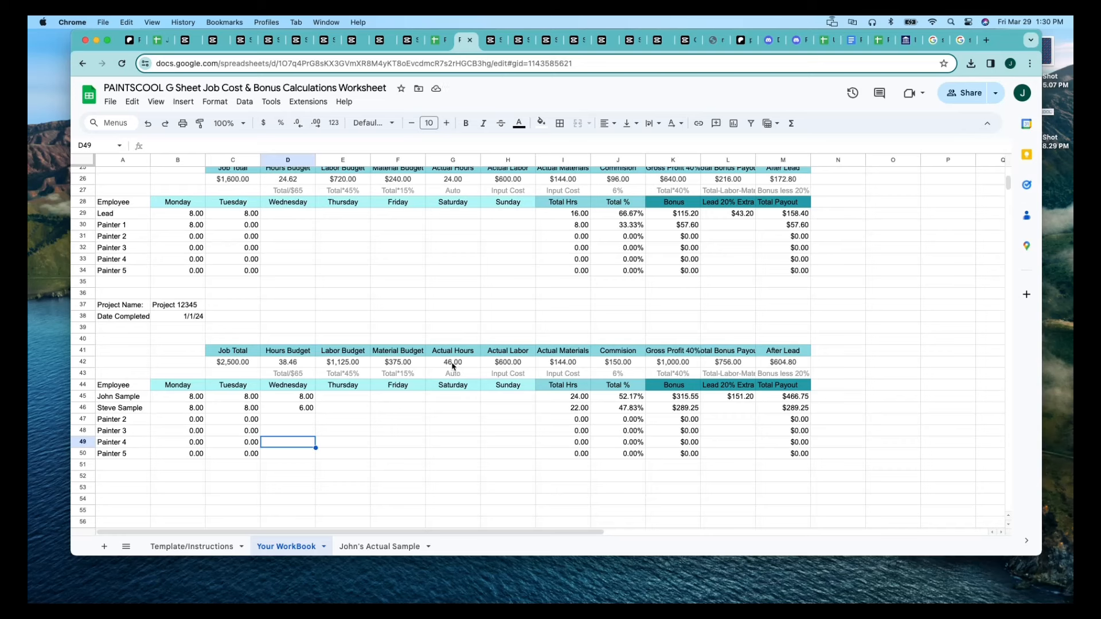
Set the pasted block's Actual Labor in H42 to 1150 and its Actual Materials in I42 to 350.
left_click(507, 368)
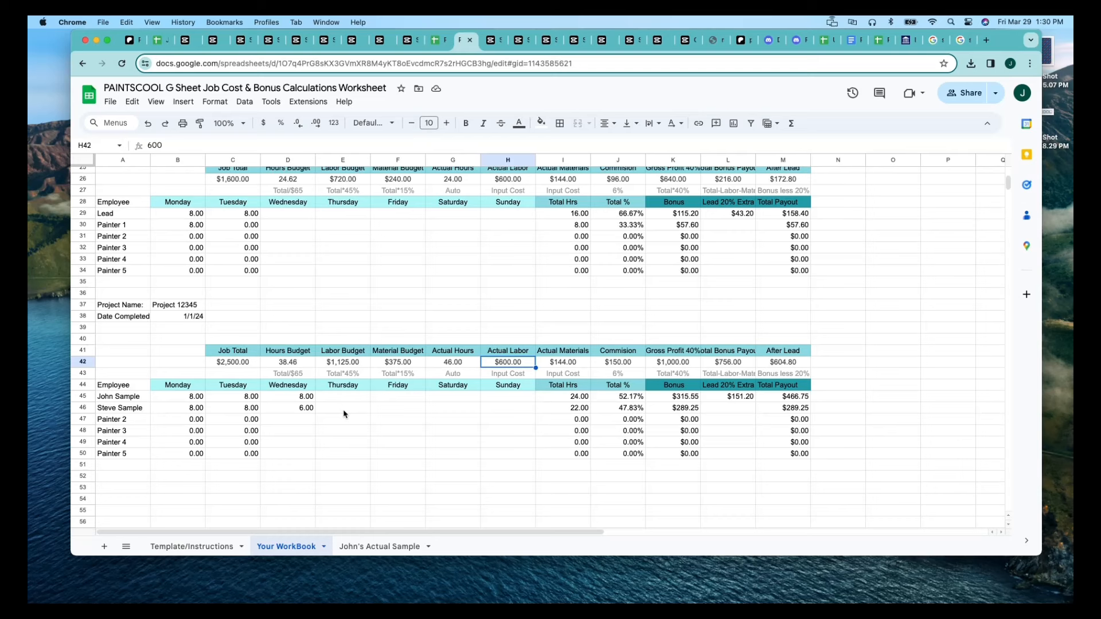
type("1150")
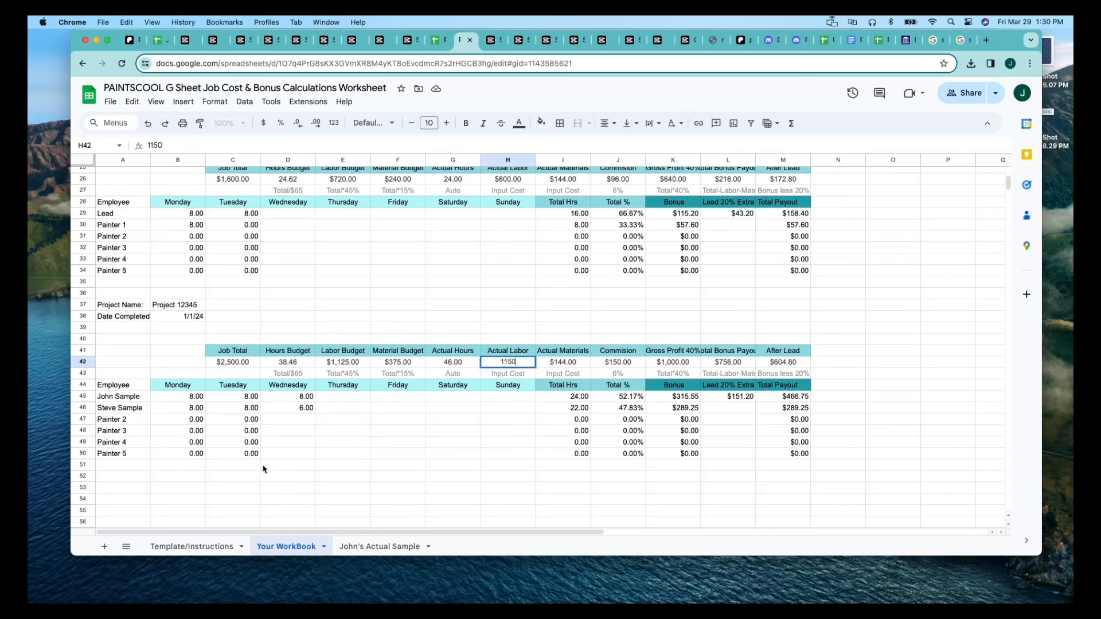
left_click(396, 422)
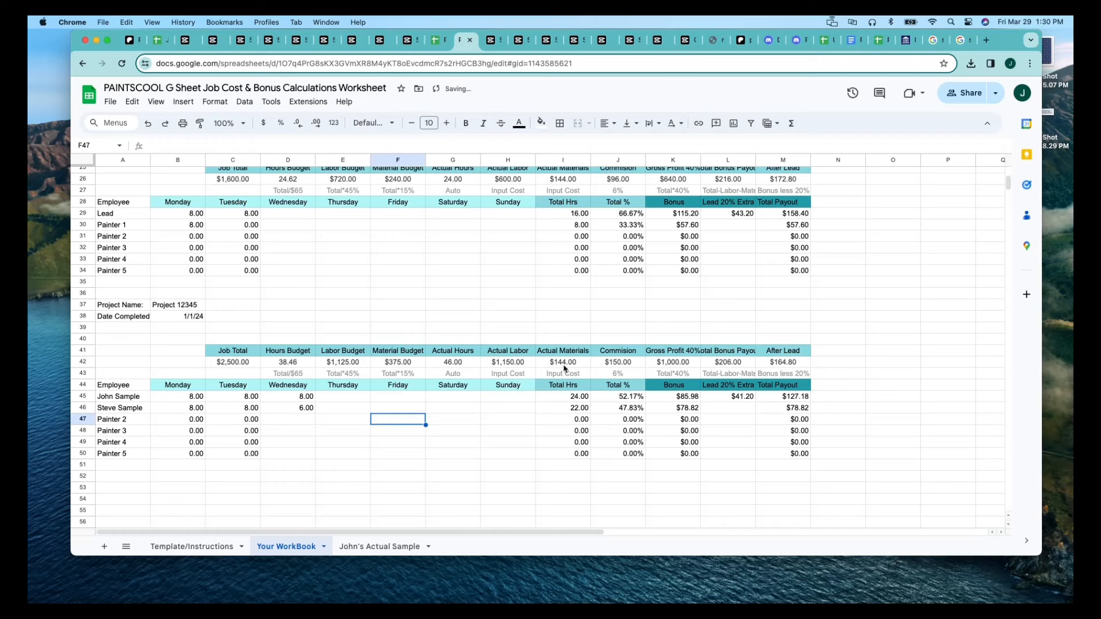
left_click(564, 366)
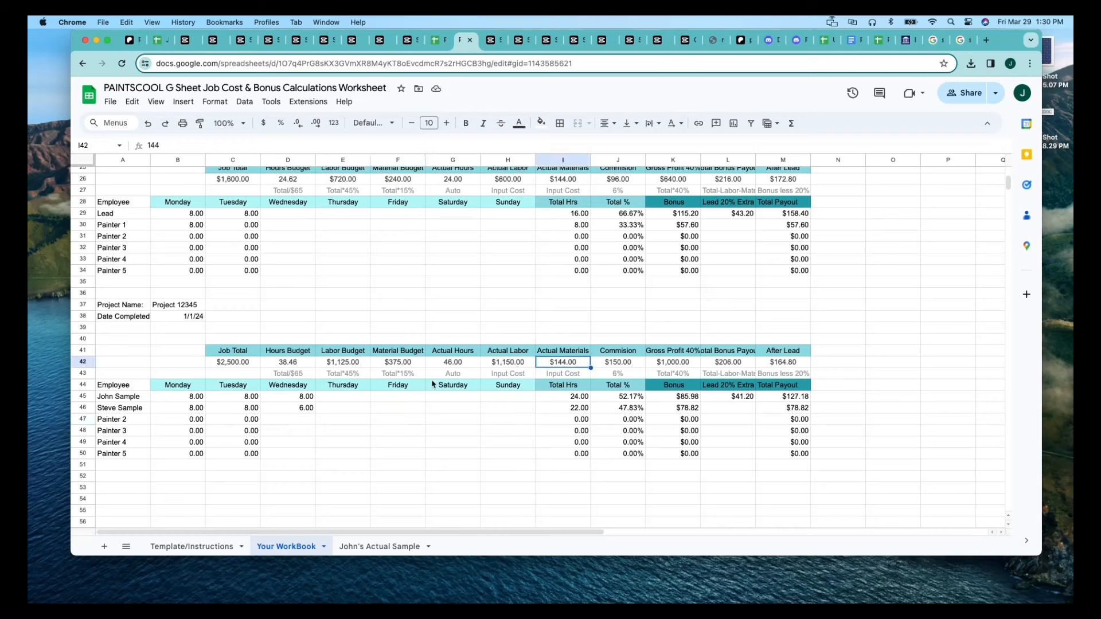
type("2")
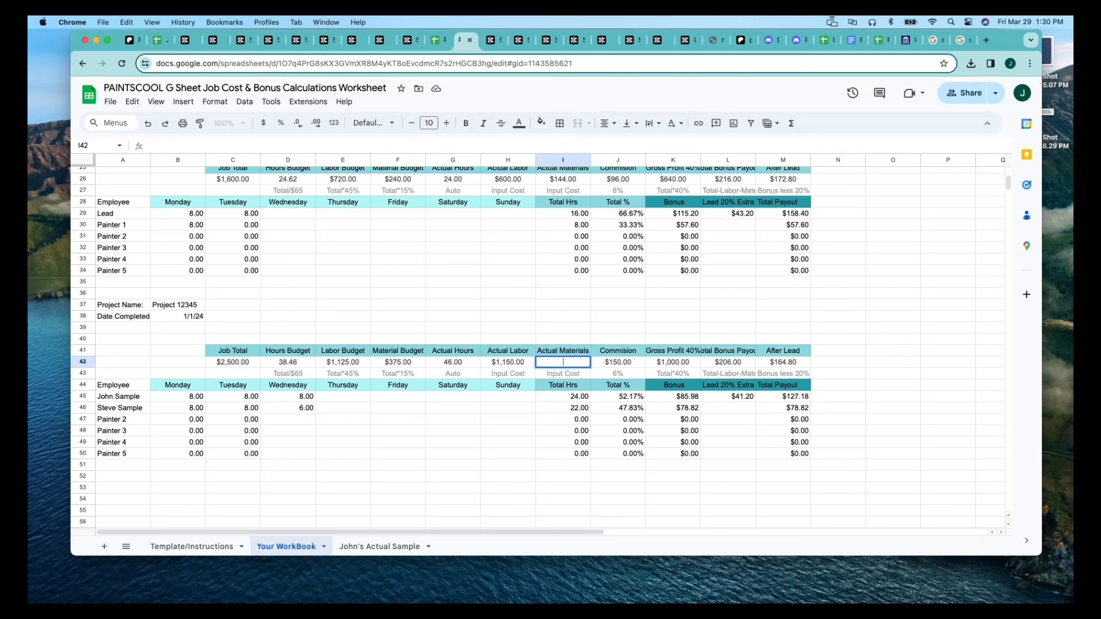
type("350")
left_click(384, 453)
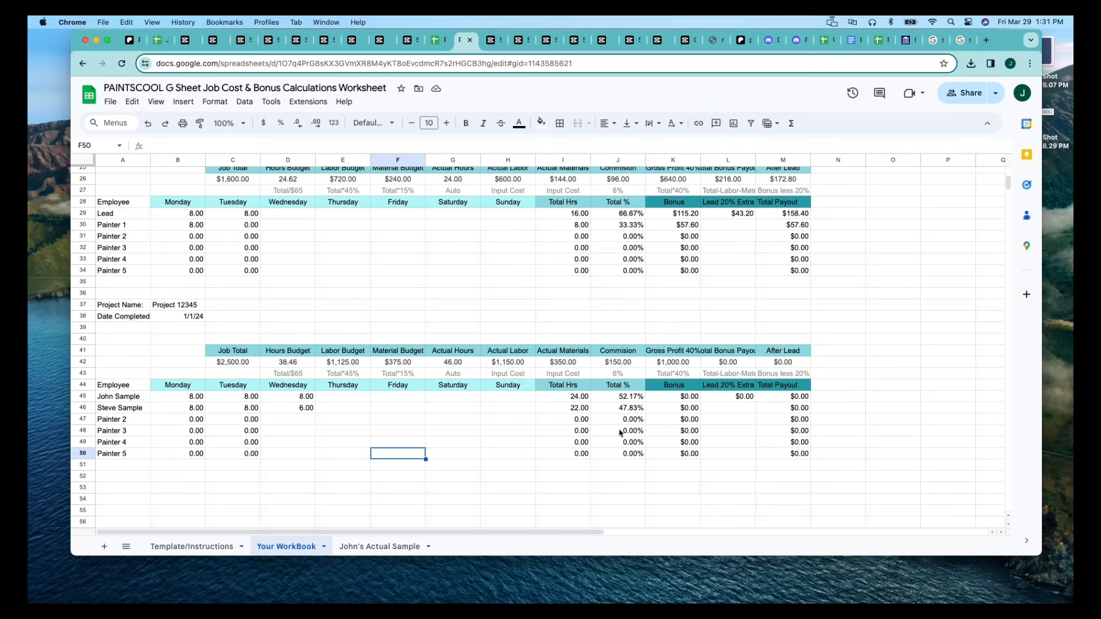
Set the Actual Materials in I42 to 250 and check the two employees' Total Payout cells.
left_click(555, 365)
type("250")
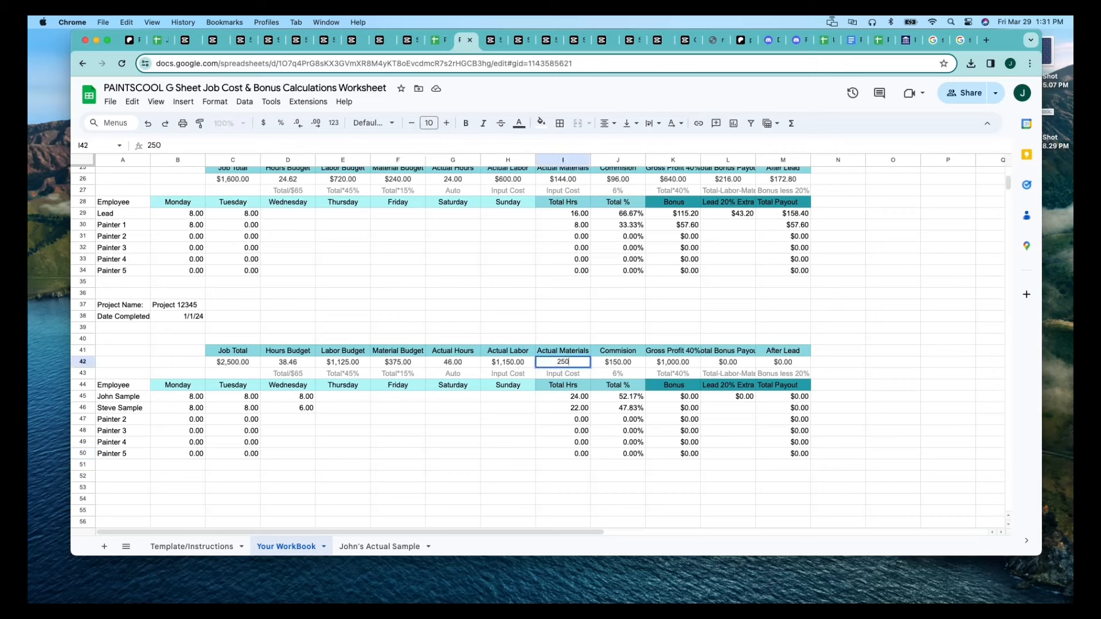
left_click(518, 406)
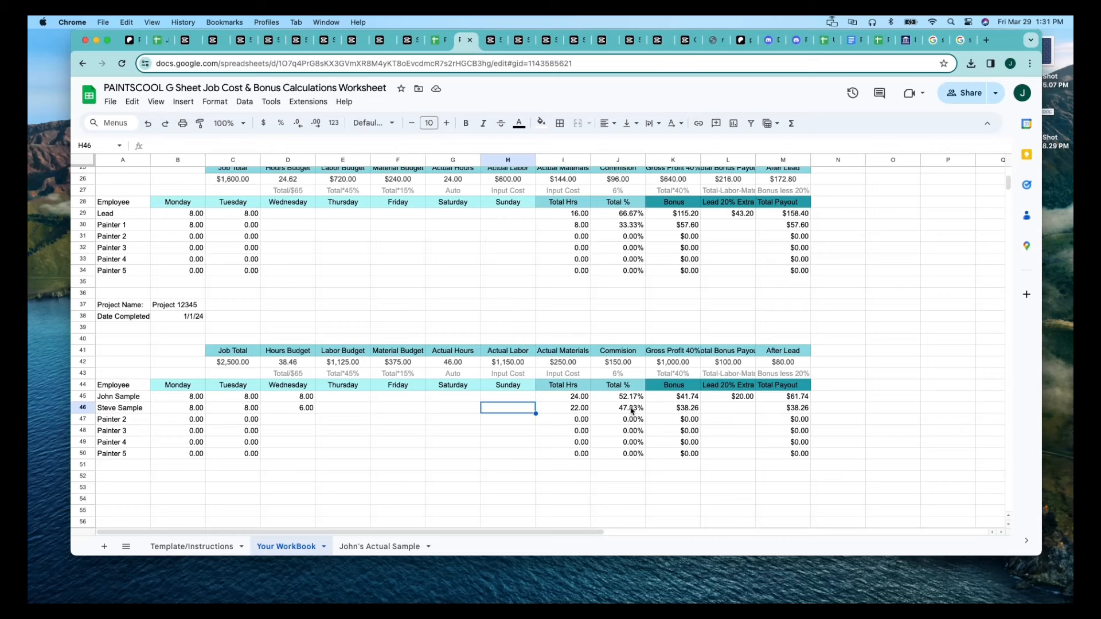
left_click(797, 400)
left_click(800, 408)
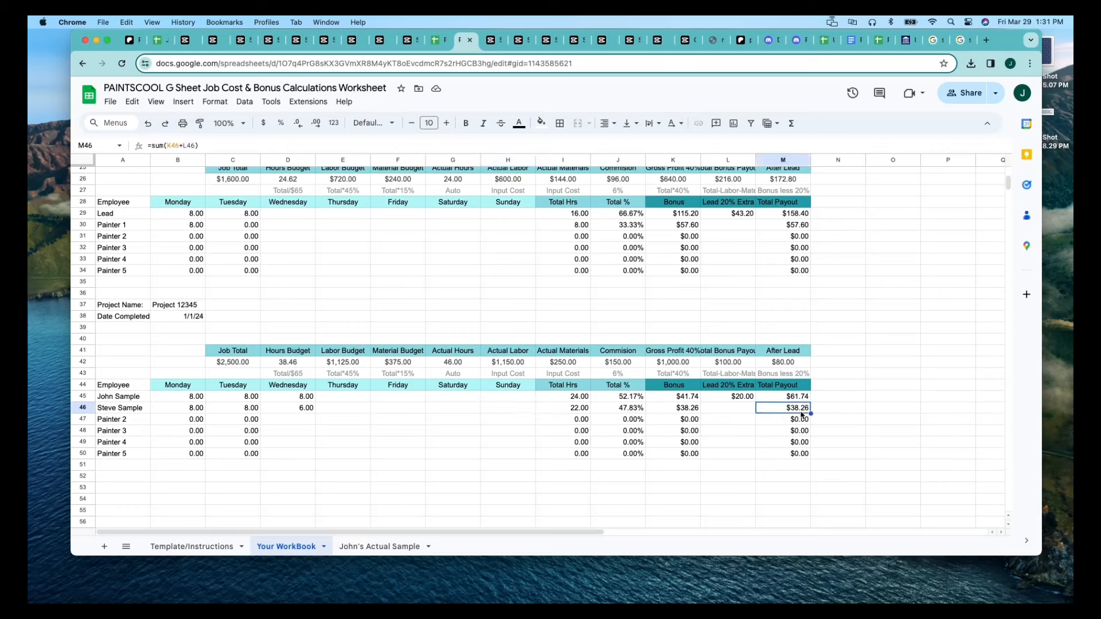
left_click(394, 427)
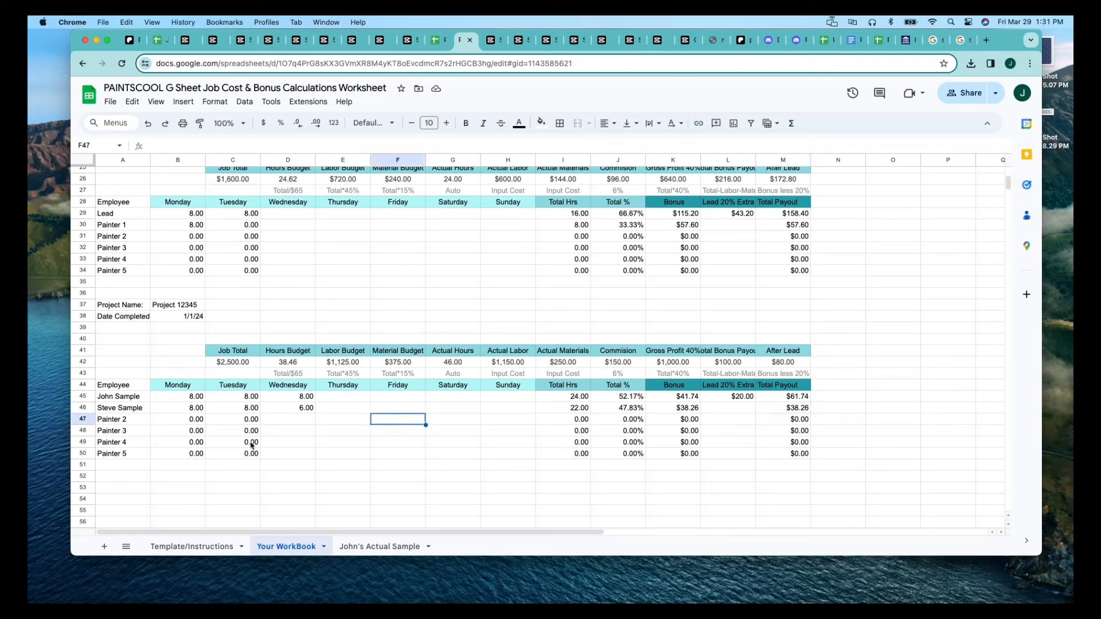
Set the second employee's Thursday hours in E46 to 4 and the Actual Labor in H42 to 1250.
left_click(347, 411)
type("4")
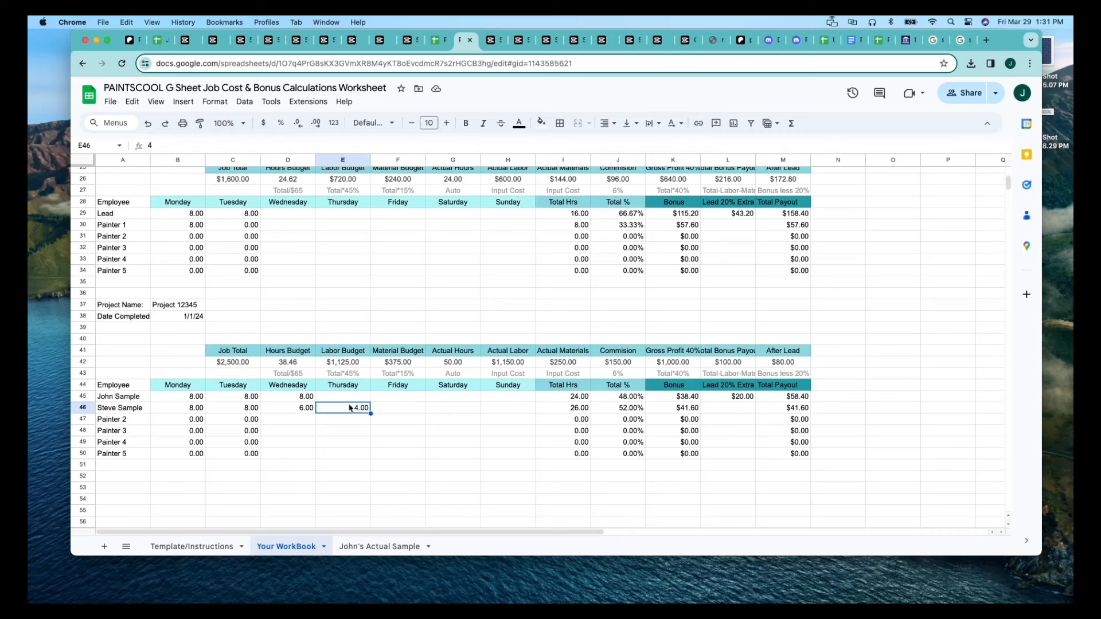
left_click(502, 366)
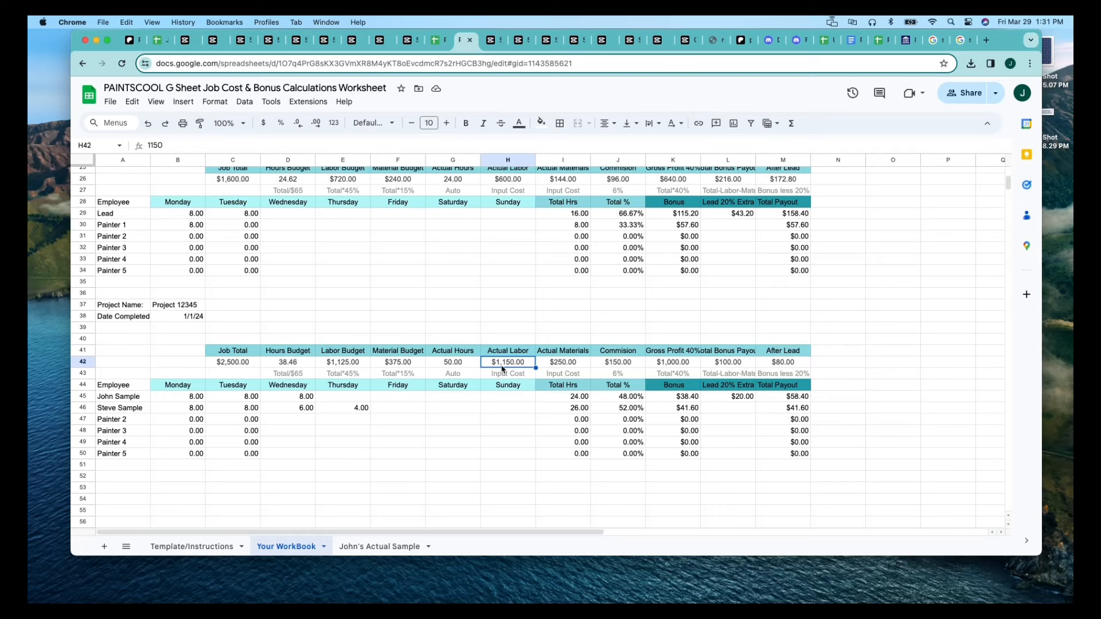
type("1250")
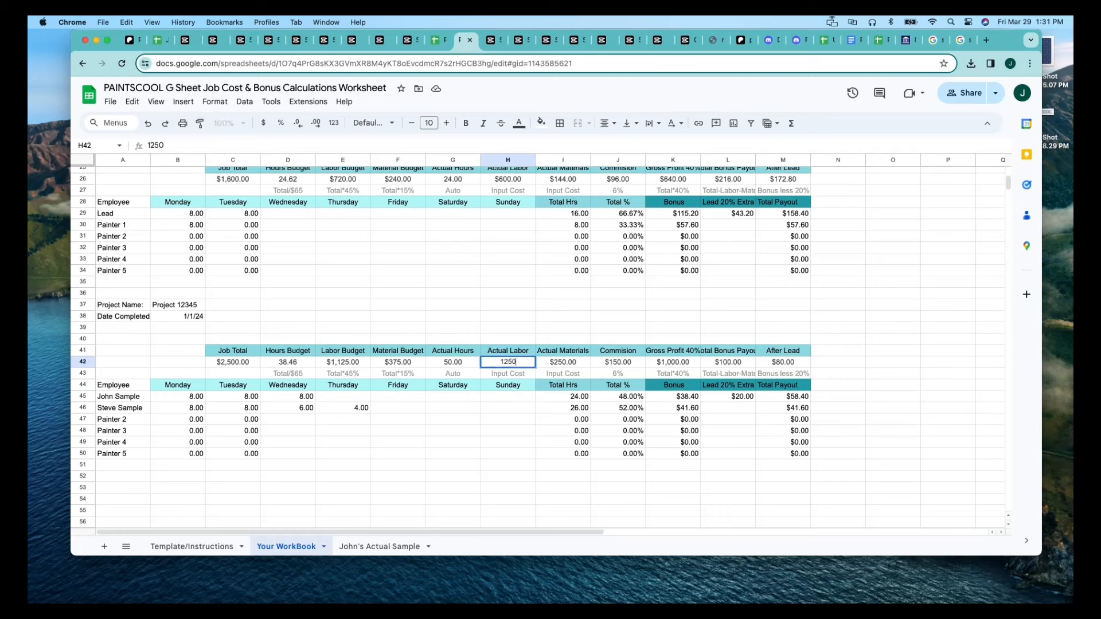
left_click(486, 412)
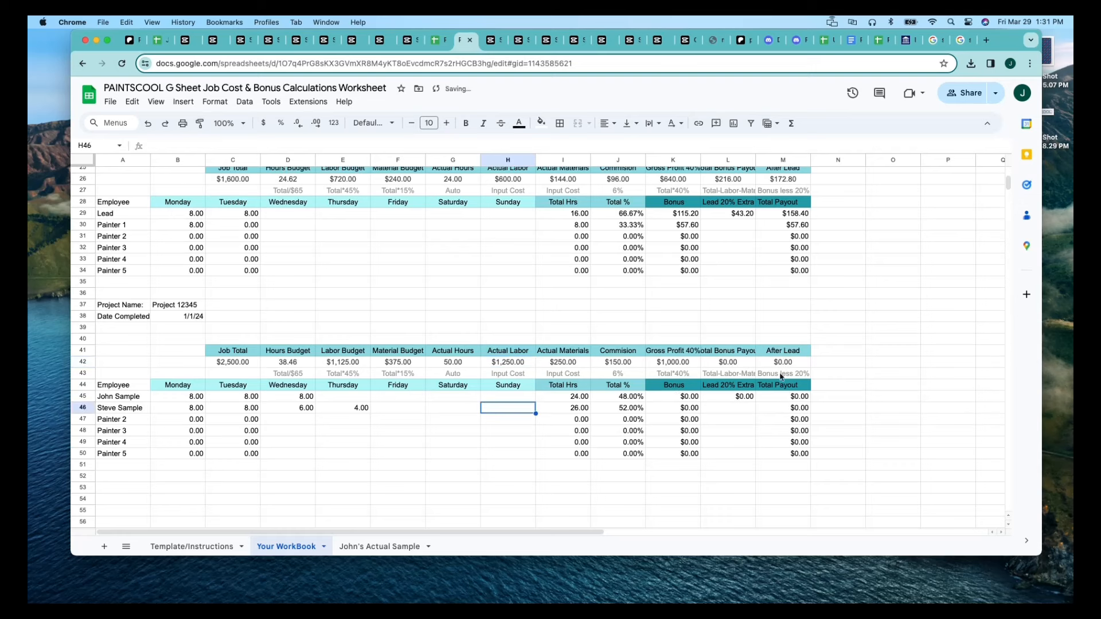
Set the second employee's Thursday hours in E46 to 8 and the Actual Labor in H42 to 1350.
left_click(365, 409)
type("8")
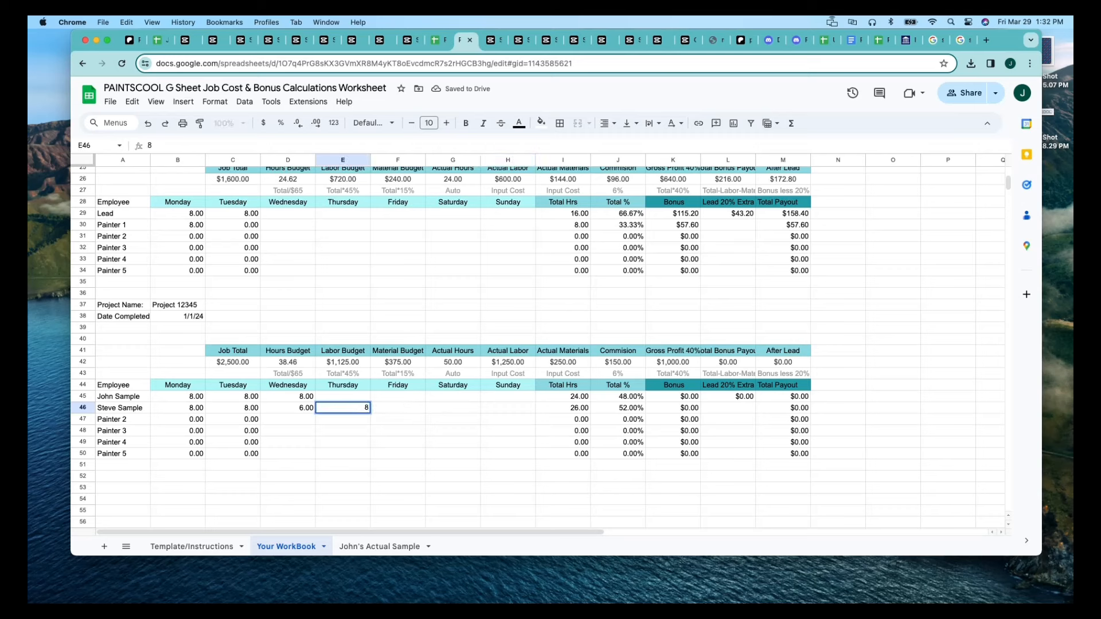
left_click(360, 432)
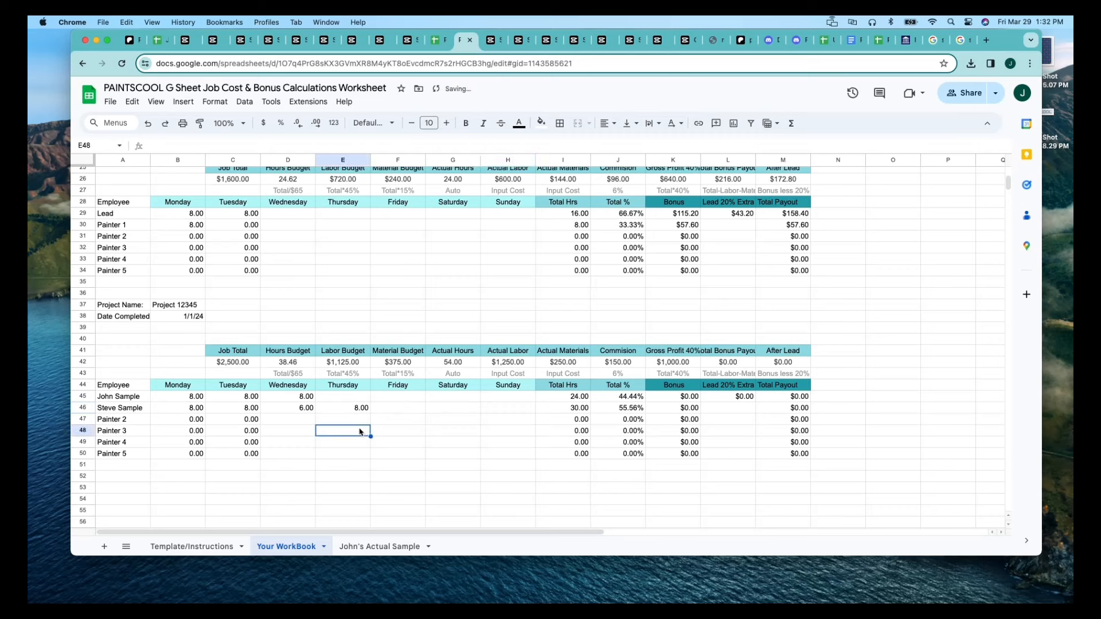
left_click(512, 365)
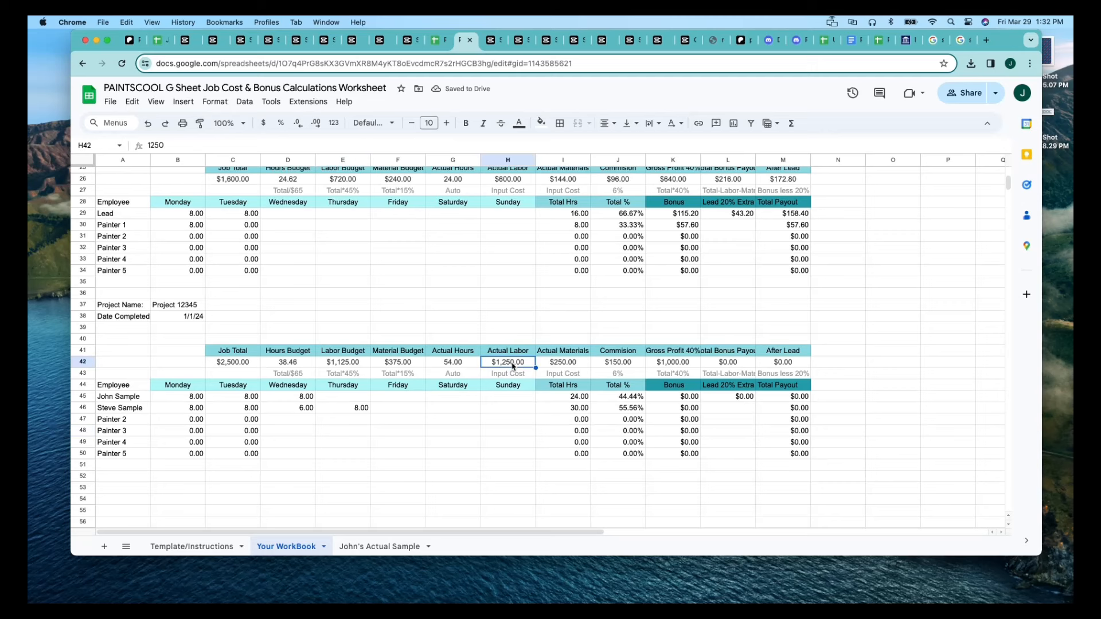
type("1350")
key("Return")
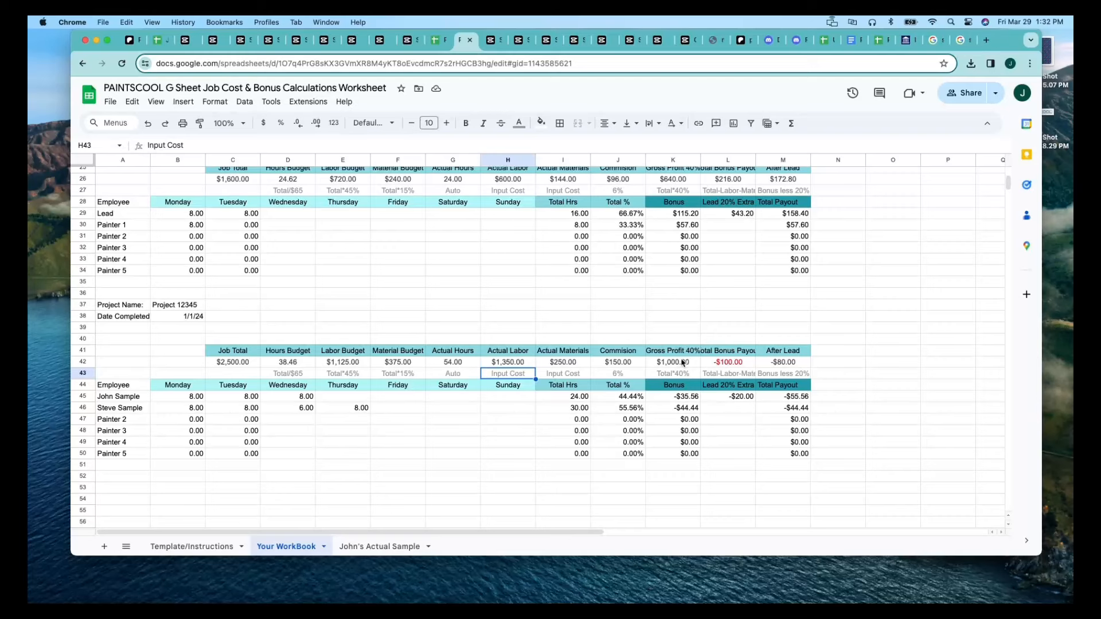
Clear the second employee's Thursday and Wednesday hours in E46 and D46.
left_click(361, 412)
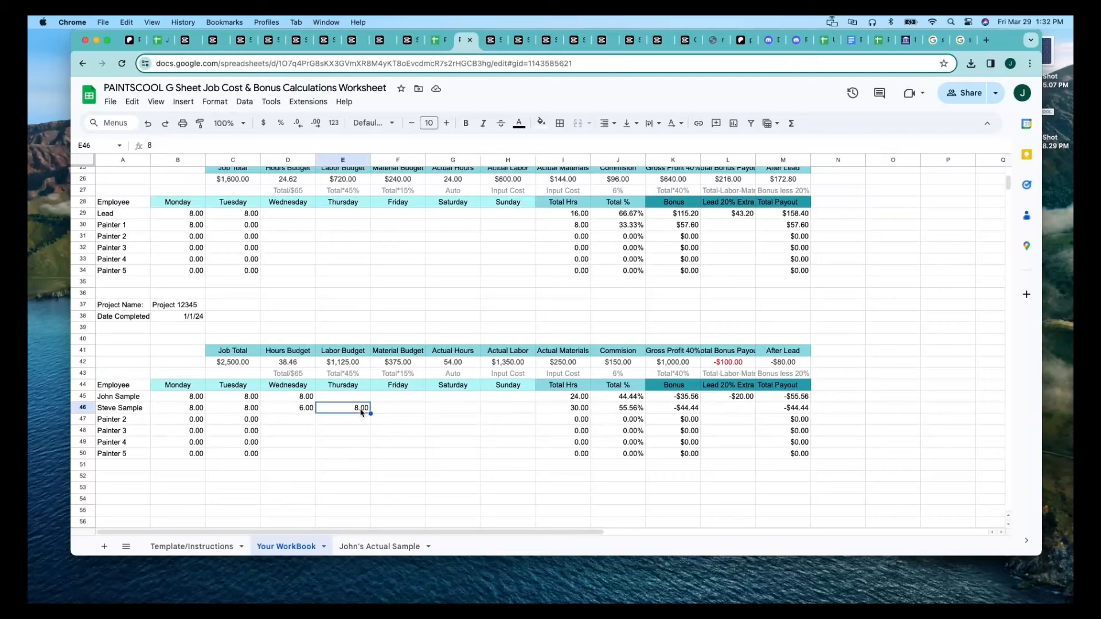
key("BackSpace")
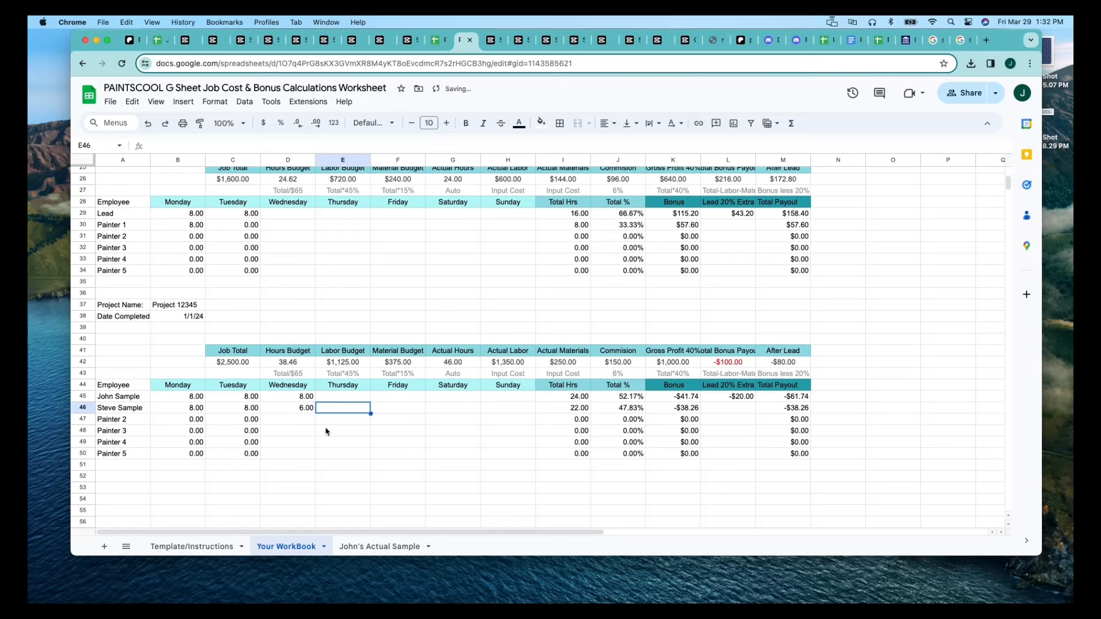
left_click(330, 433)
left_click(311, 411)
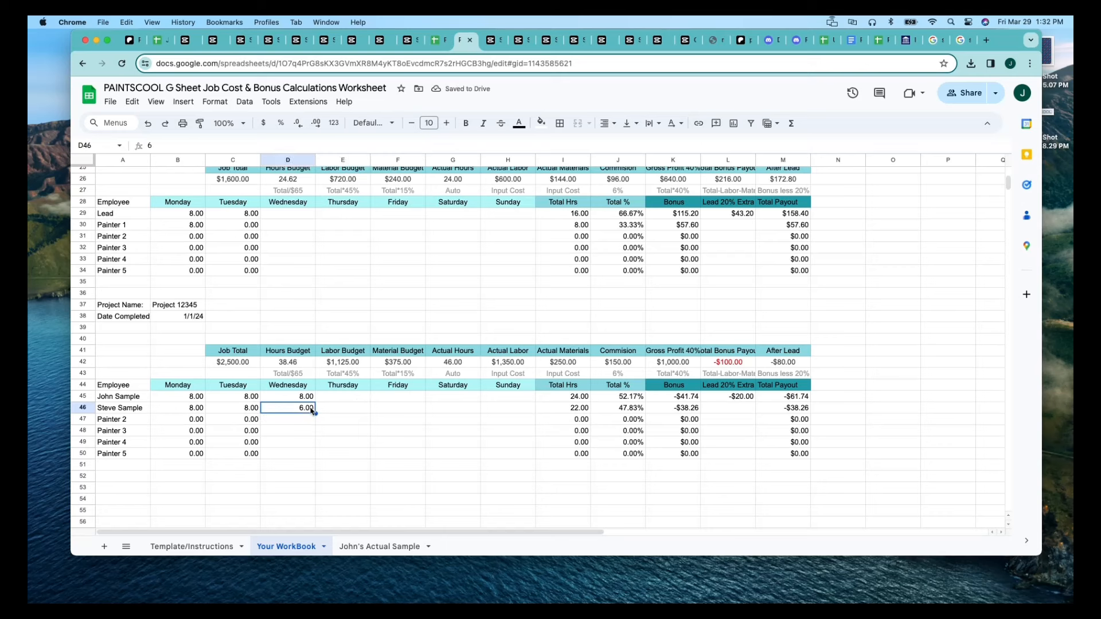
key("BackSpace")
left_click(309, 436)
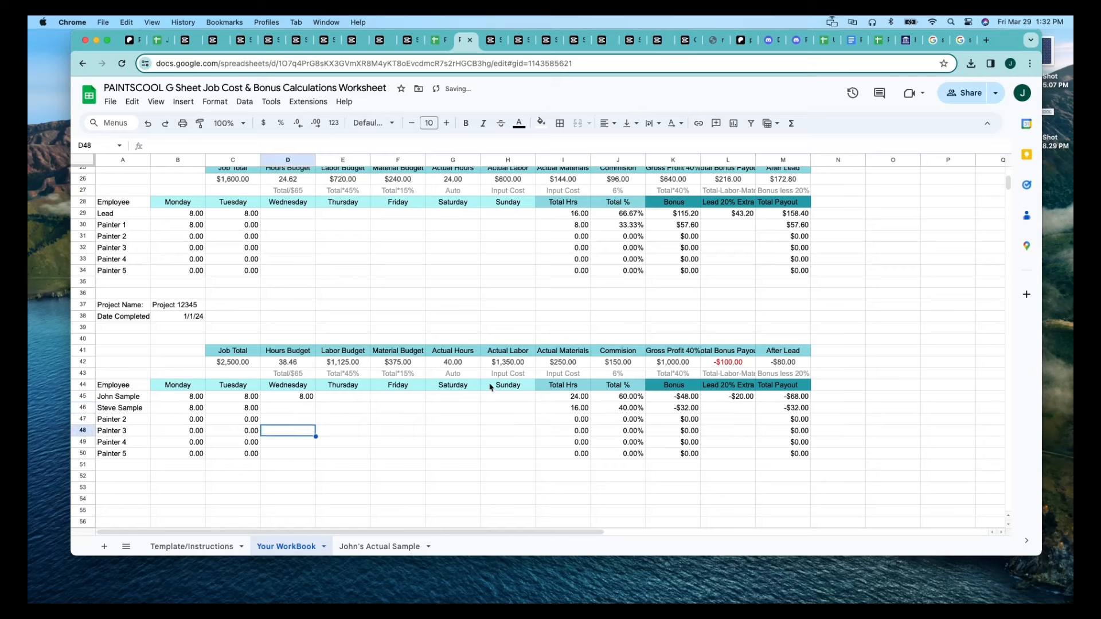
Set the Actual Labor of the pasted block in H42 to 1000.
left_click(507, 364)
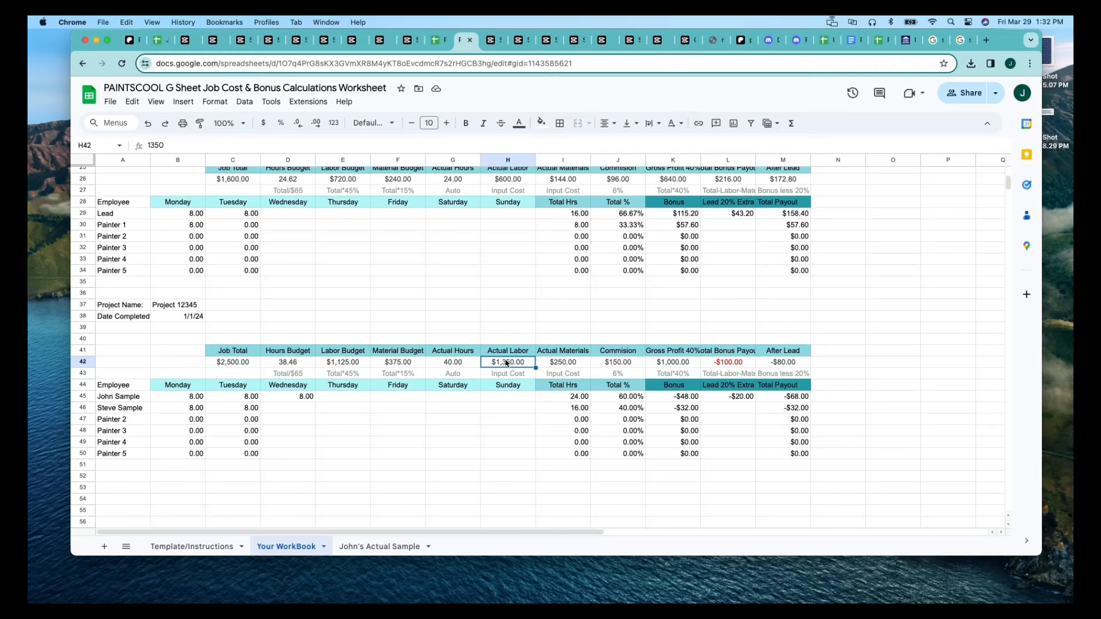
type("1000")
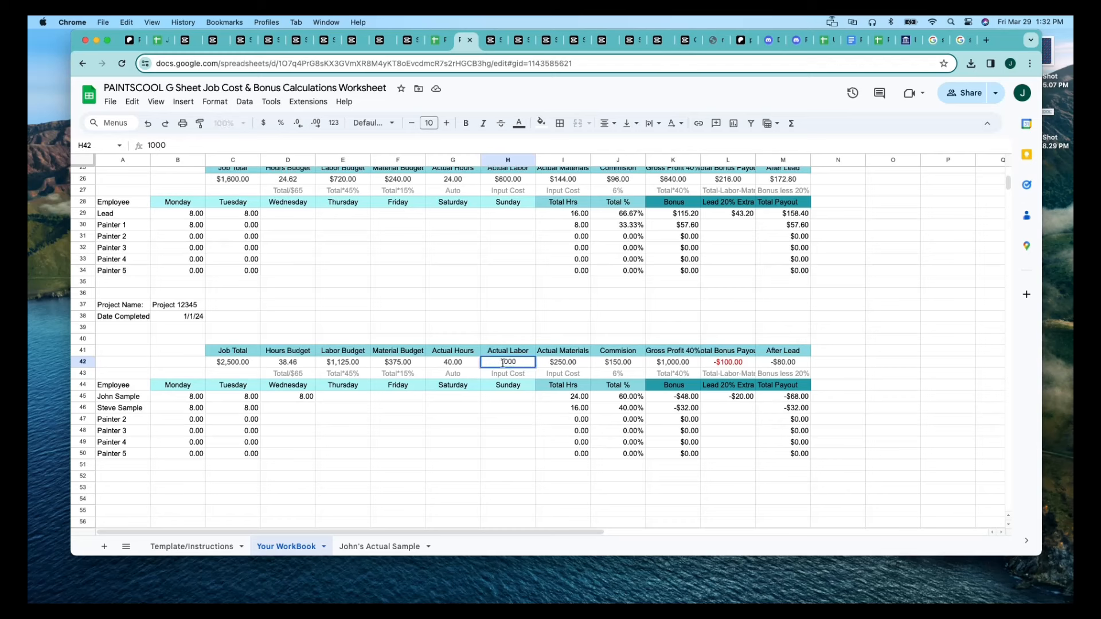
left_click(459, 420)
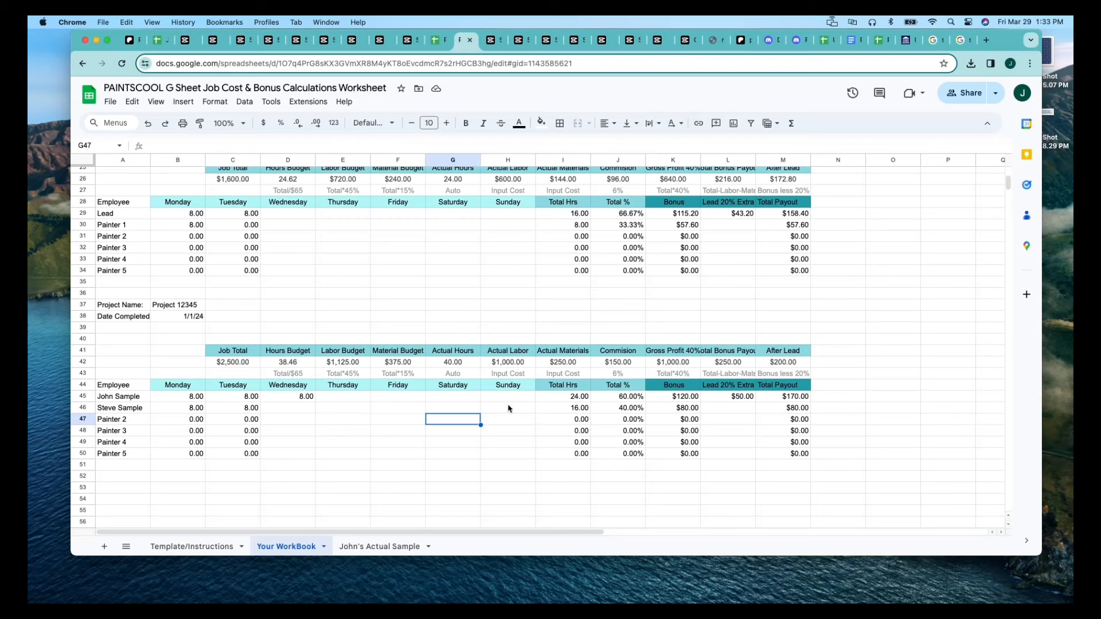
Examine the pasted block's Gross Profit 40% formula in K42 and the description beneath it in K43.
left_click(502, 424)
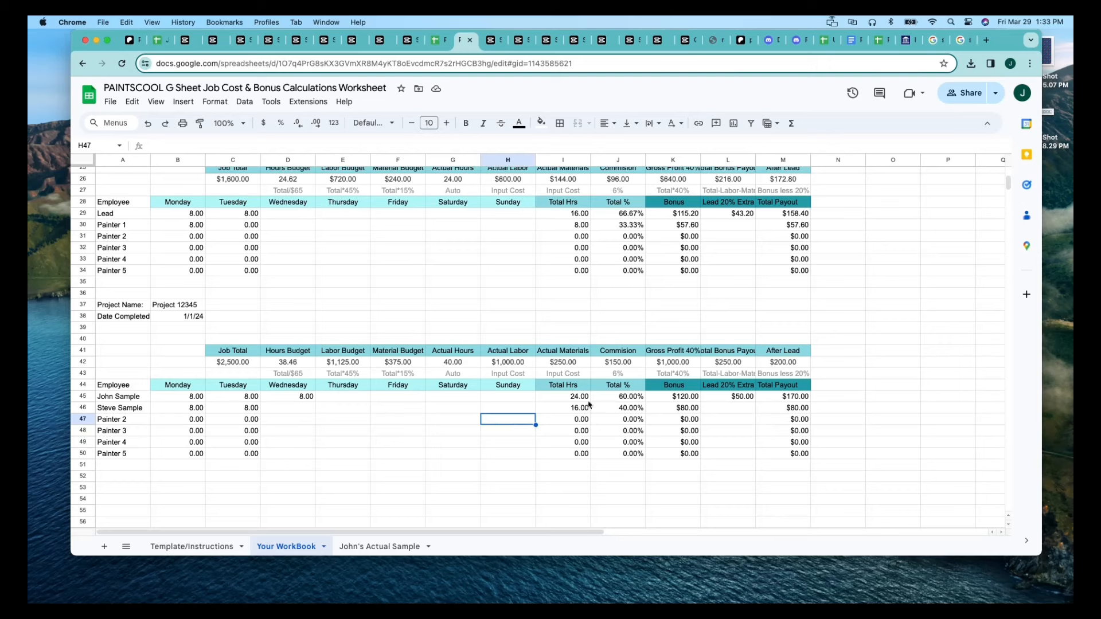
left_click(504, 433)
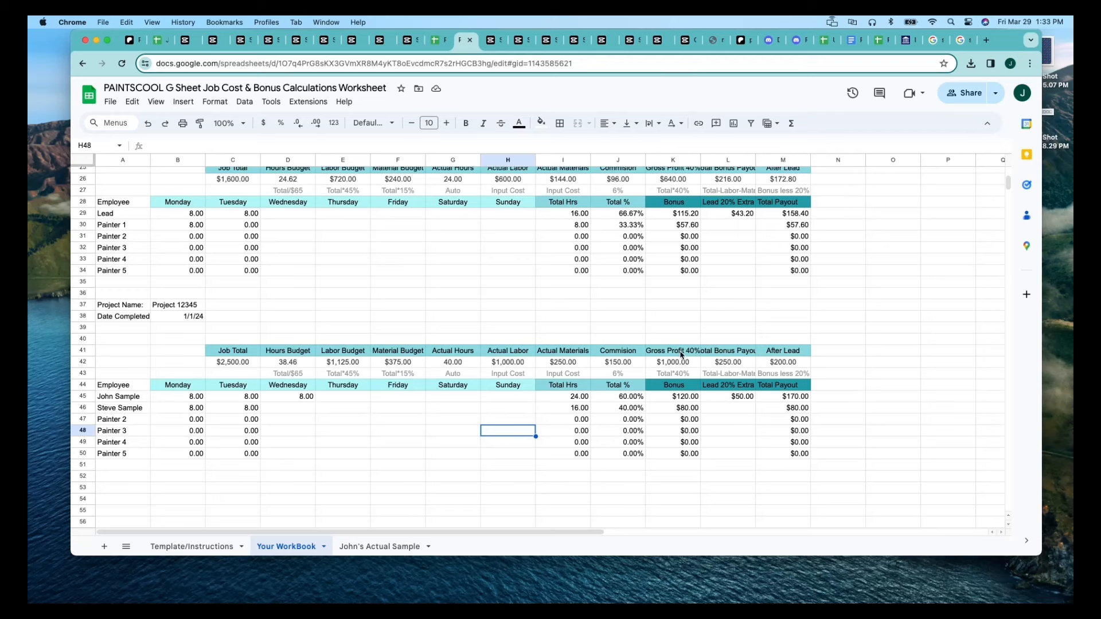
left_click(670, 375)
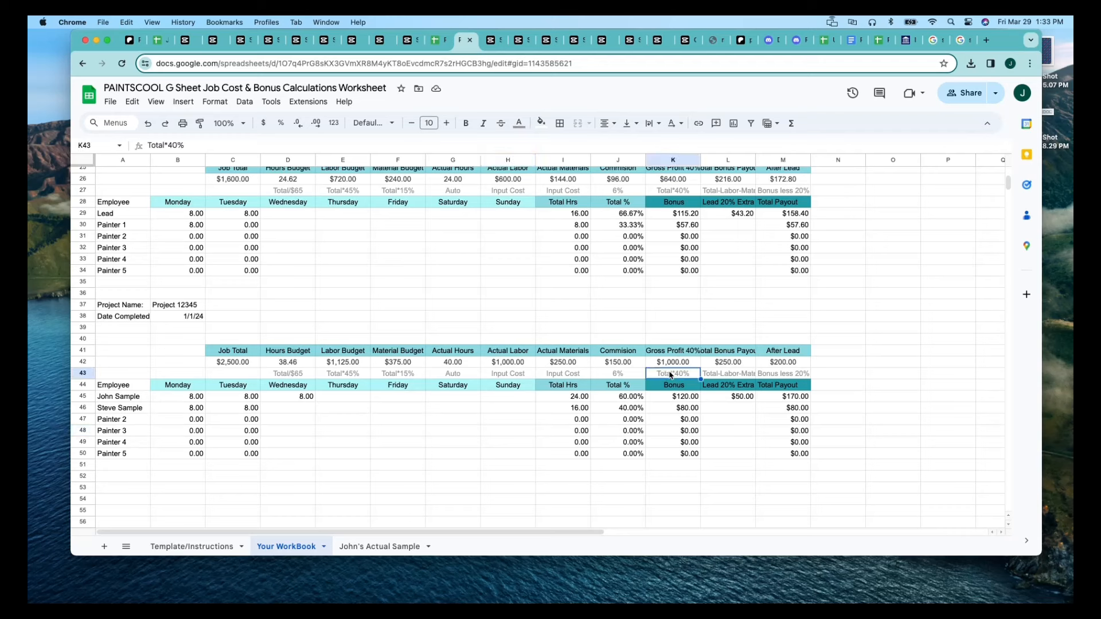
left_click(691, 363)
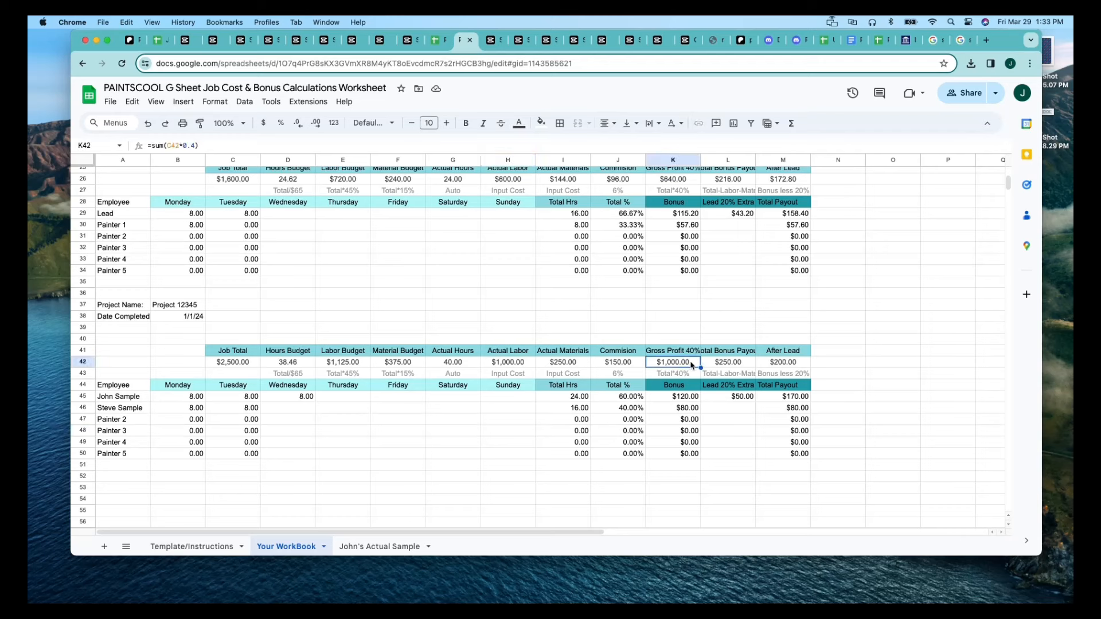
left_click(519, 423)
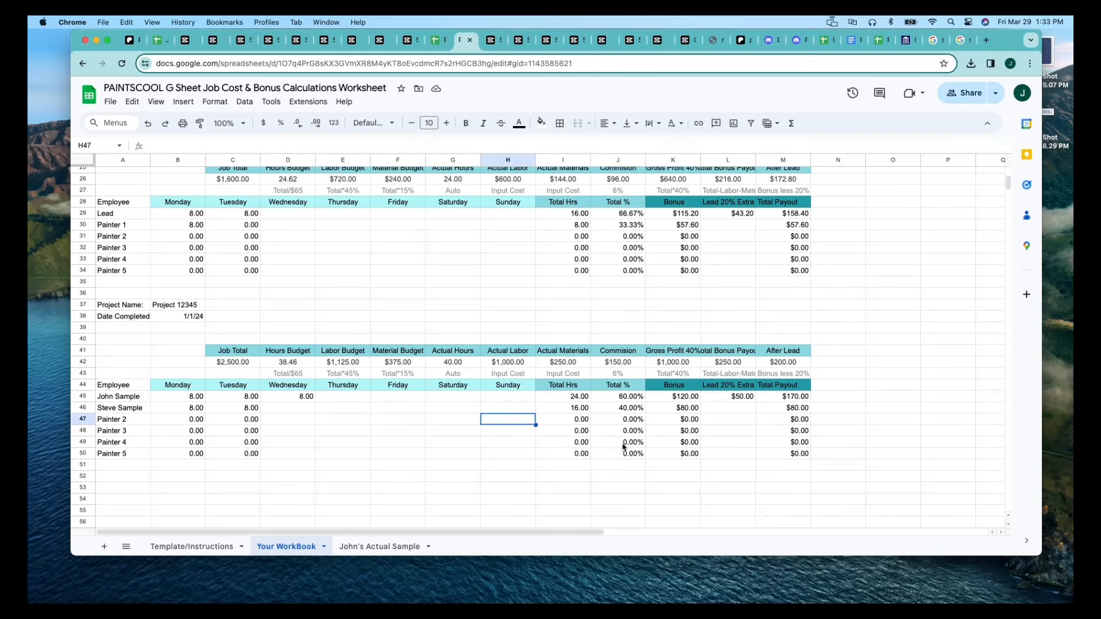
Examine the Bonus formula in K47 and the After Lead formula in M42 of the Project 12345 block.
scroll(650, 408, "up", 1)
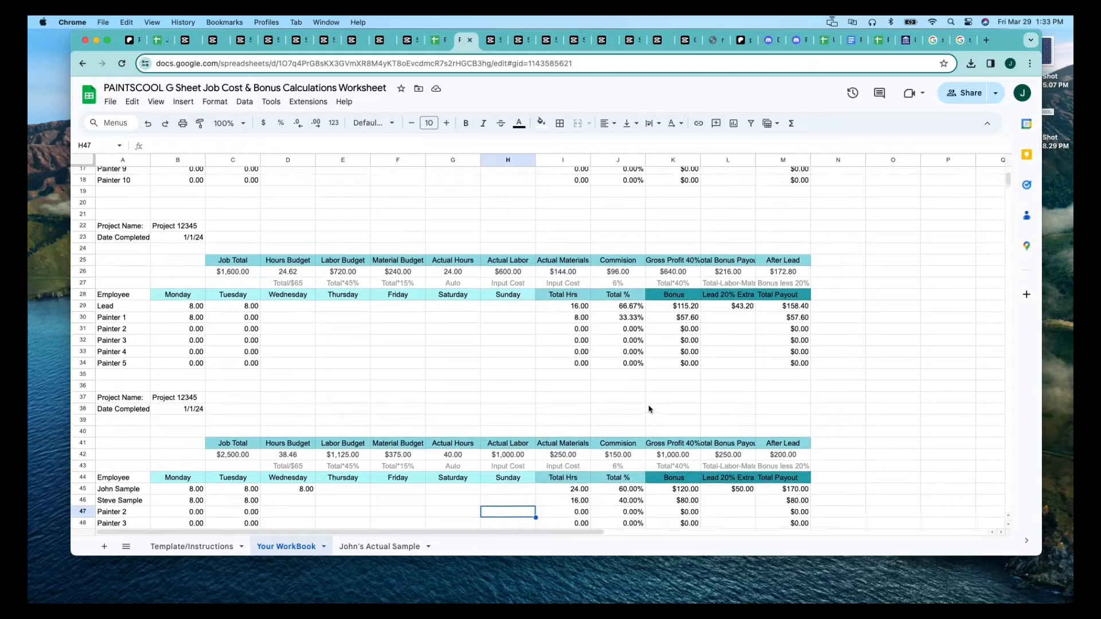
scroll(649, 408, "down", 5)
scroll(649, 408, "up", 2)
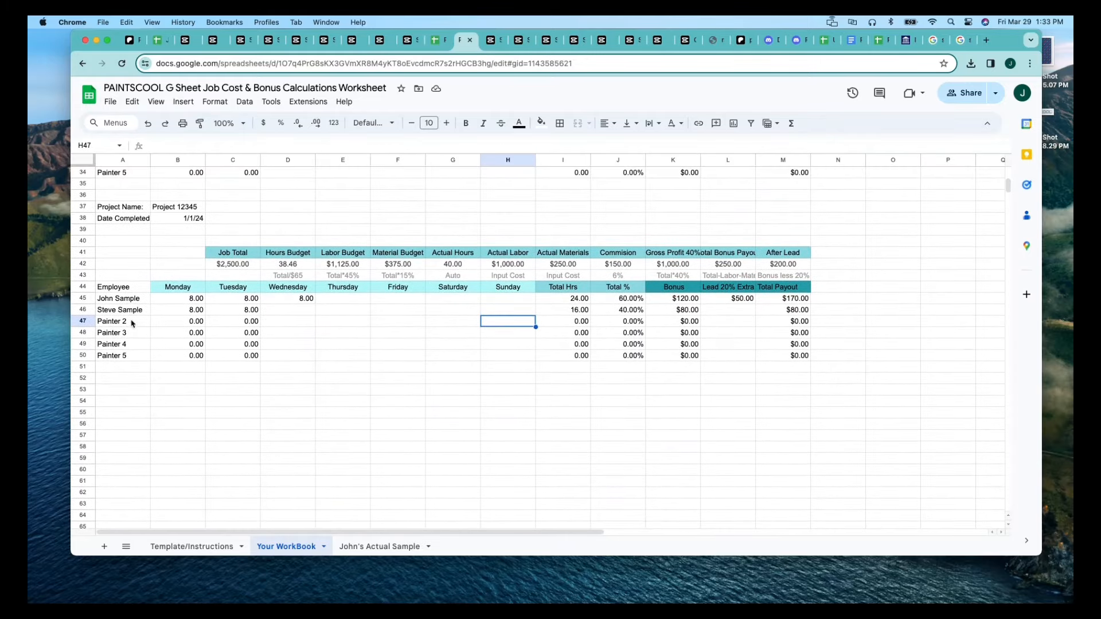
left_click(696, 325)
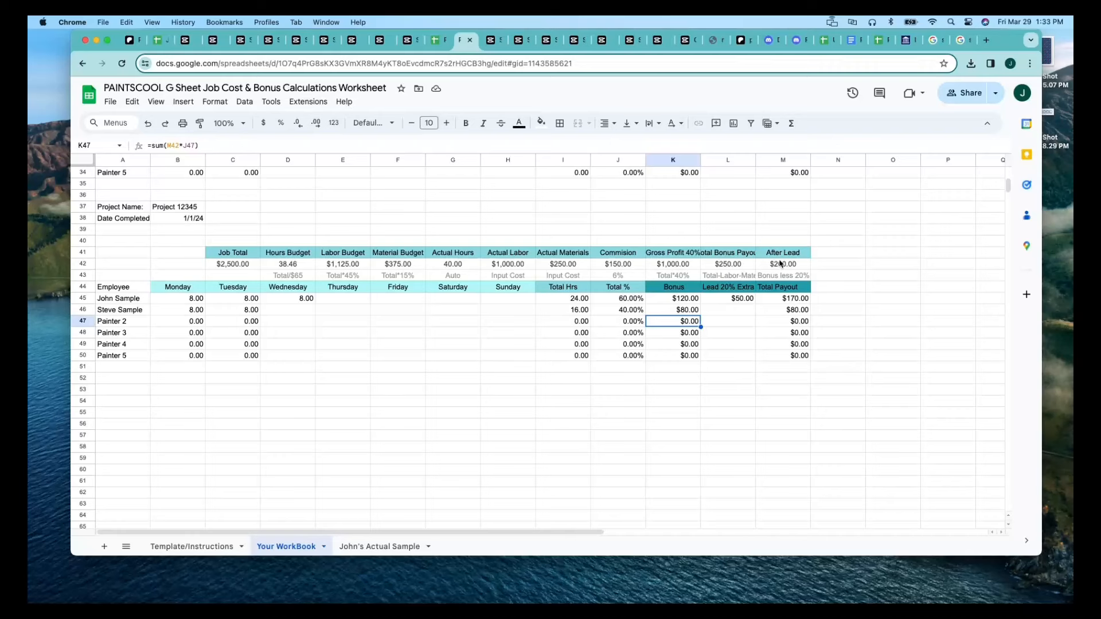
left_click(780, 263)
Copy the Total Bonus Payout formula in L42, clear the cell, and paste =sum(C42-H42-I42-K42) back into it.
left_click(736, 267)
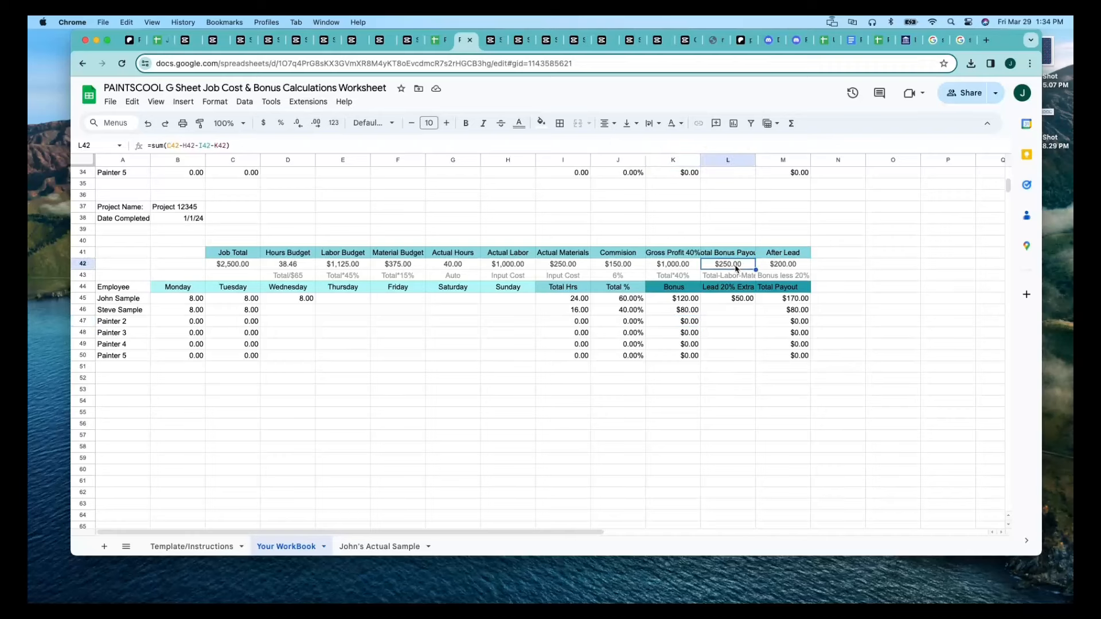
triple_click(263, 142)
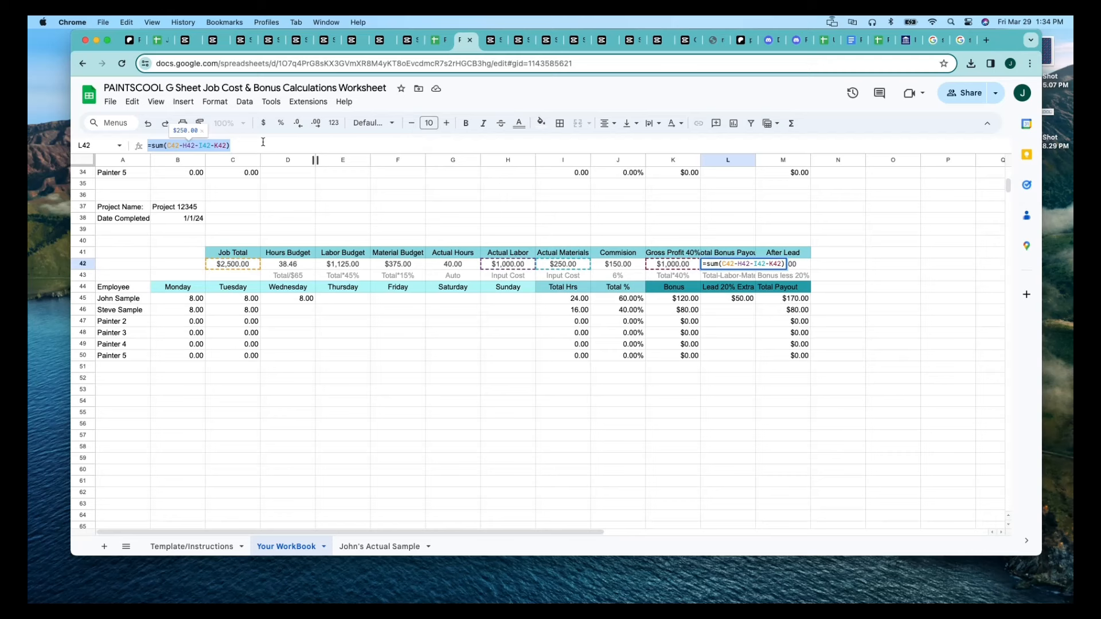
left_click(712, 313)
left_click(720, 265)
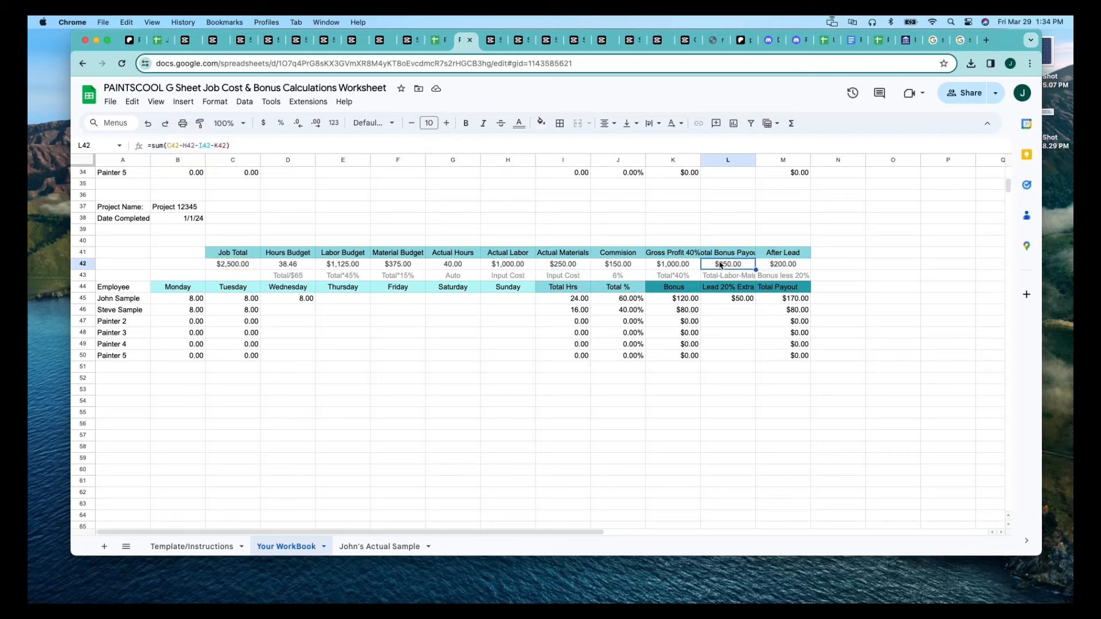
key("Delete")
left_click(741, 318)
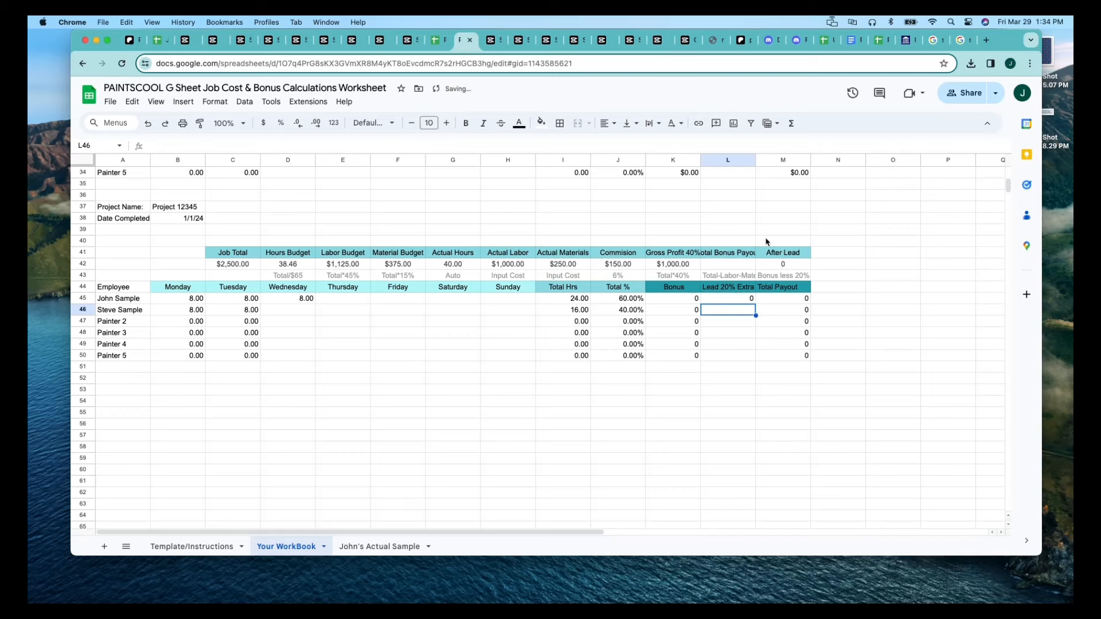
left_click(729, 268)
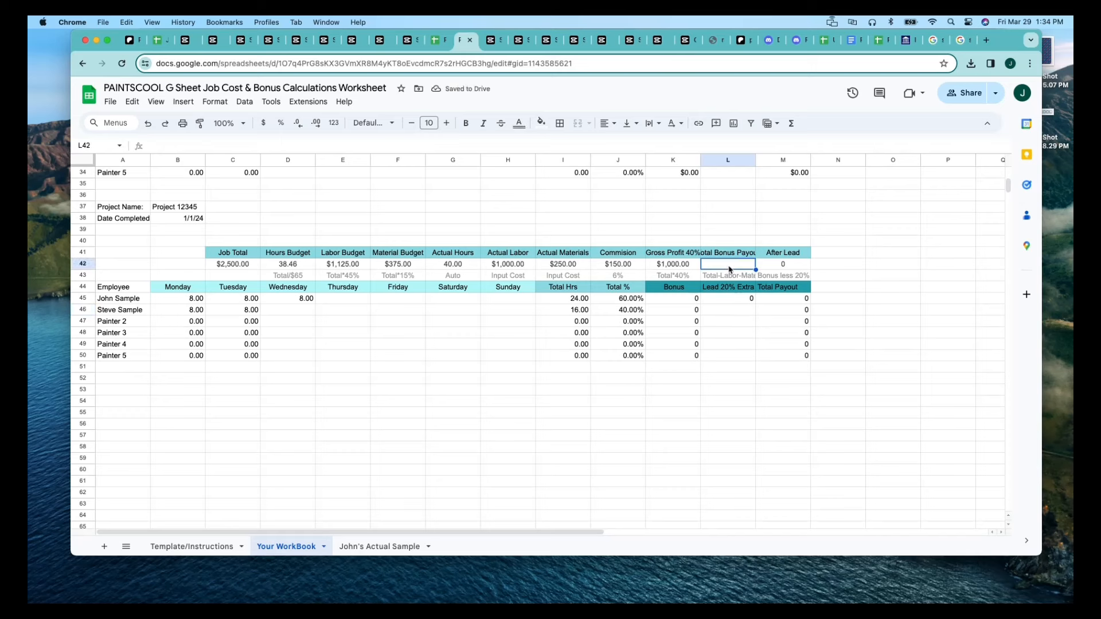
left_click(777, 266)
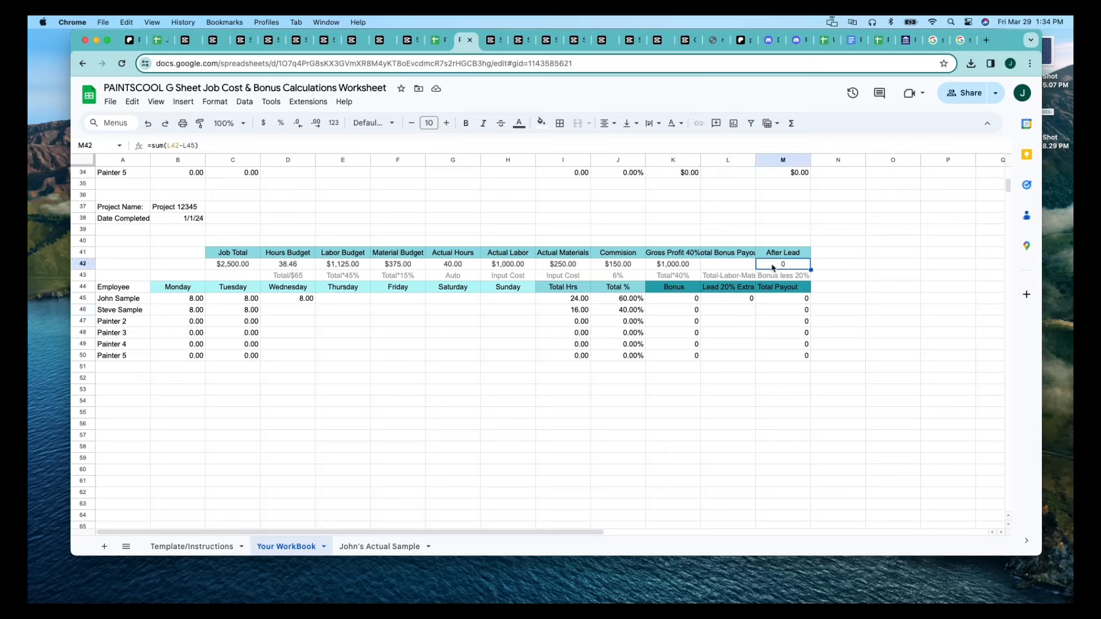
left_click(735, 267)
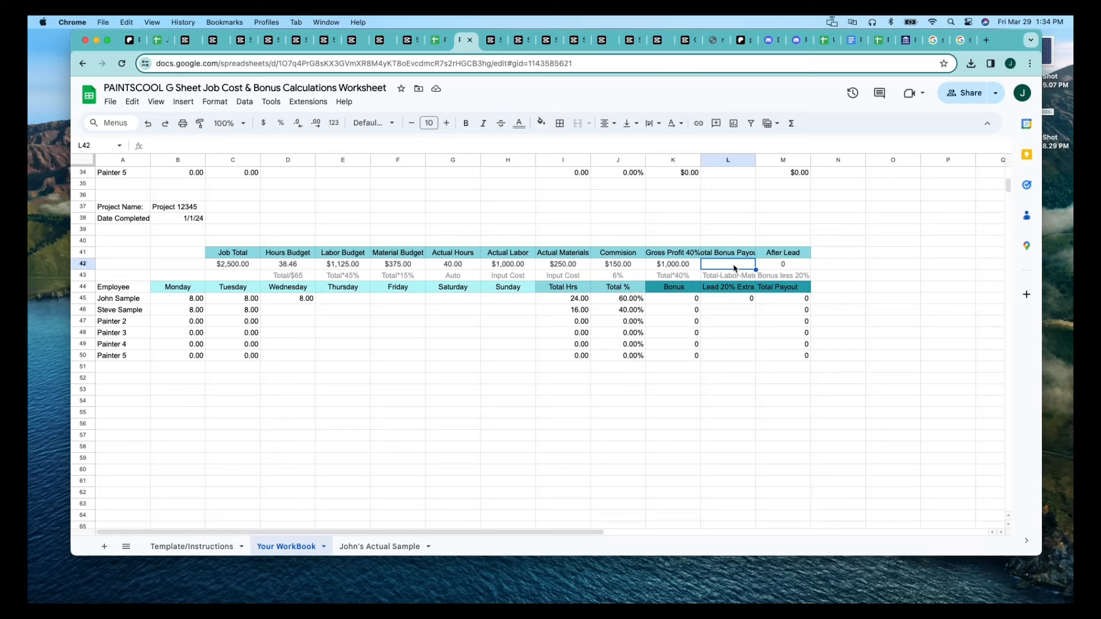
key("super+v")
left_click(733, 316)
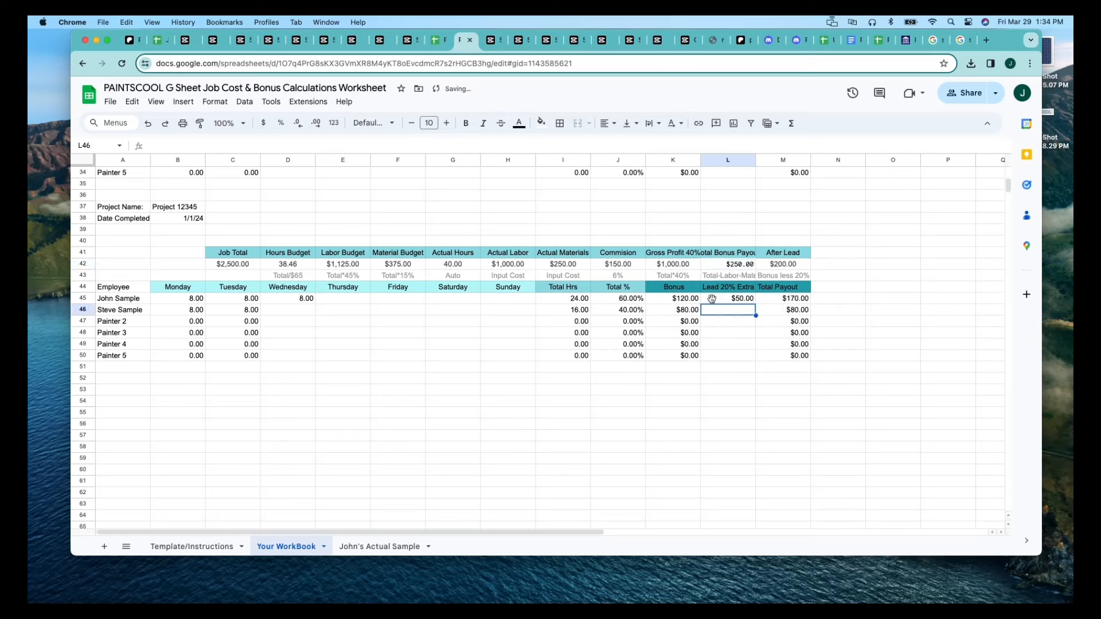
Copy the Gross Profit 40% formula in K42, clear the cell, and paste =sum(C42*0.4) back into it.
left_click(666, 269)
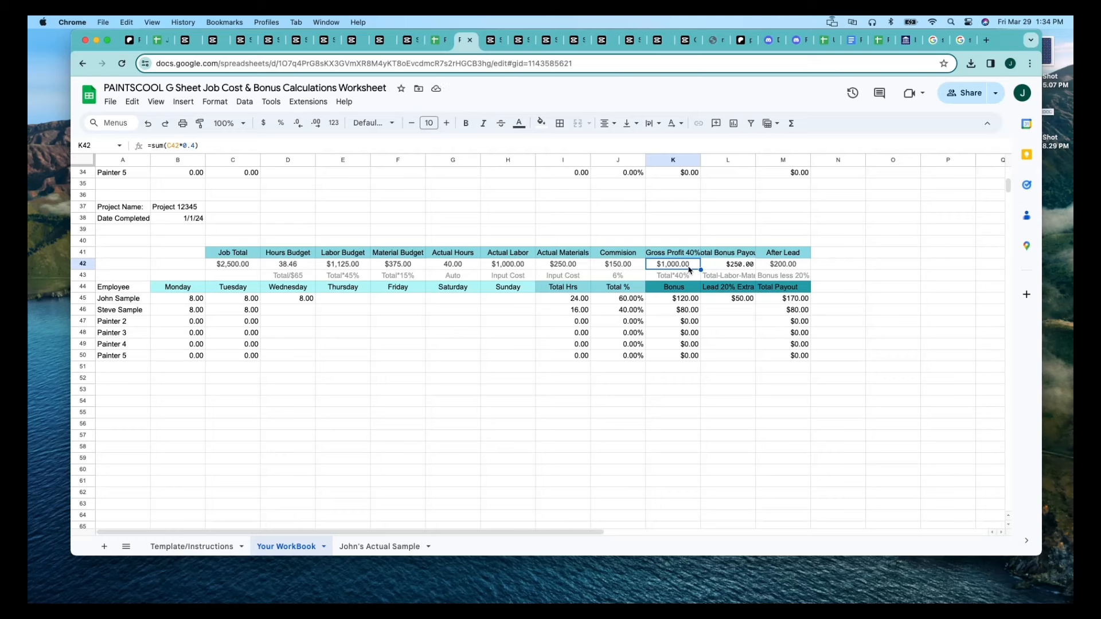
triple_click(310, 149)
key("cmd+c")
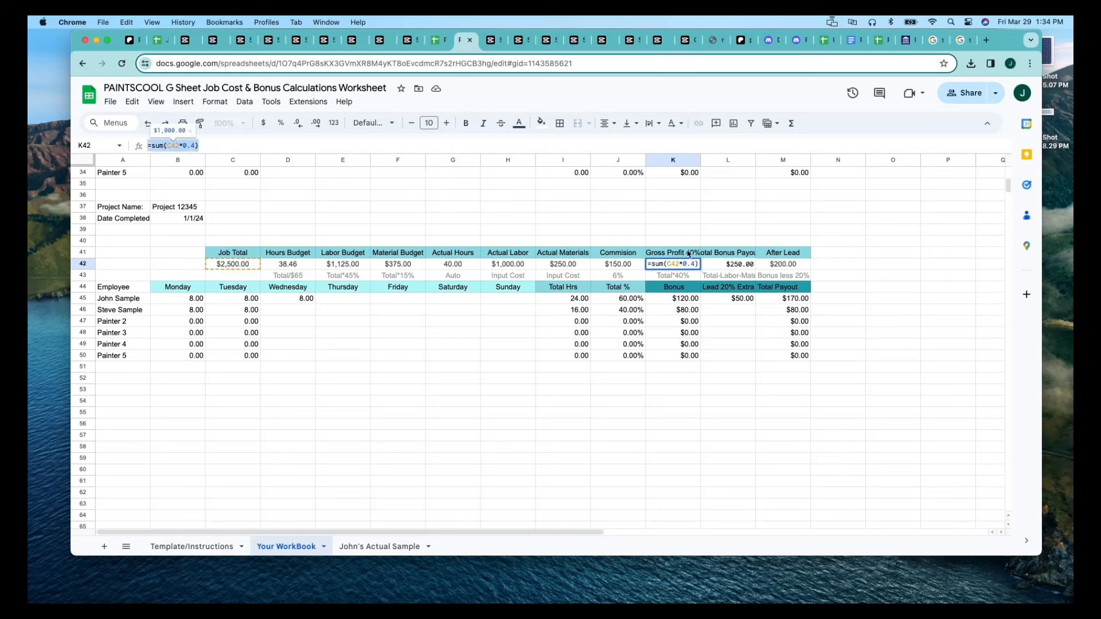
key("BackSpace")
left_click(780, 381)
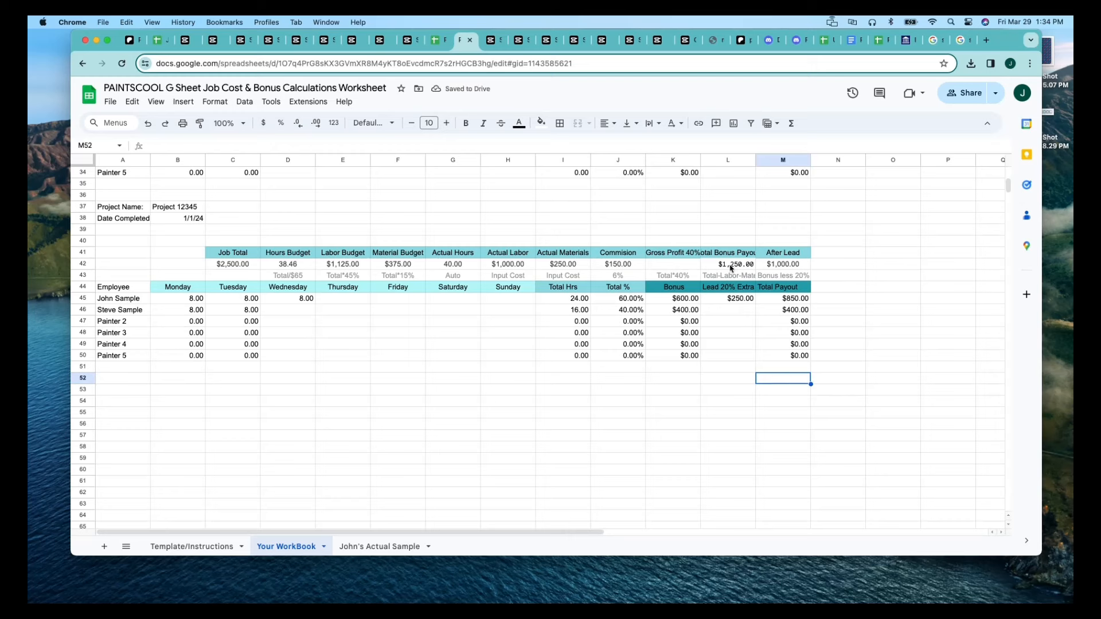
left_click(675, 265)
key("cmd+v")
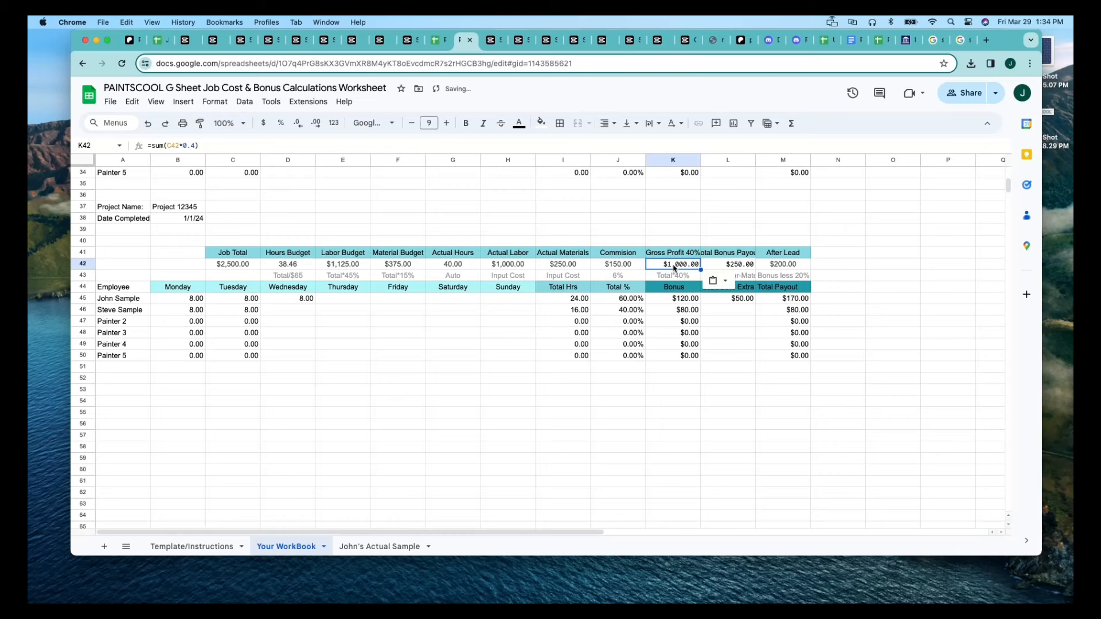
left_click(752, 337)
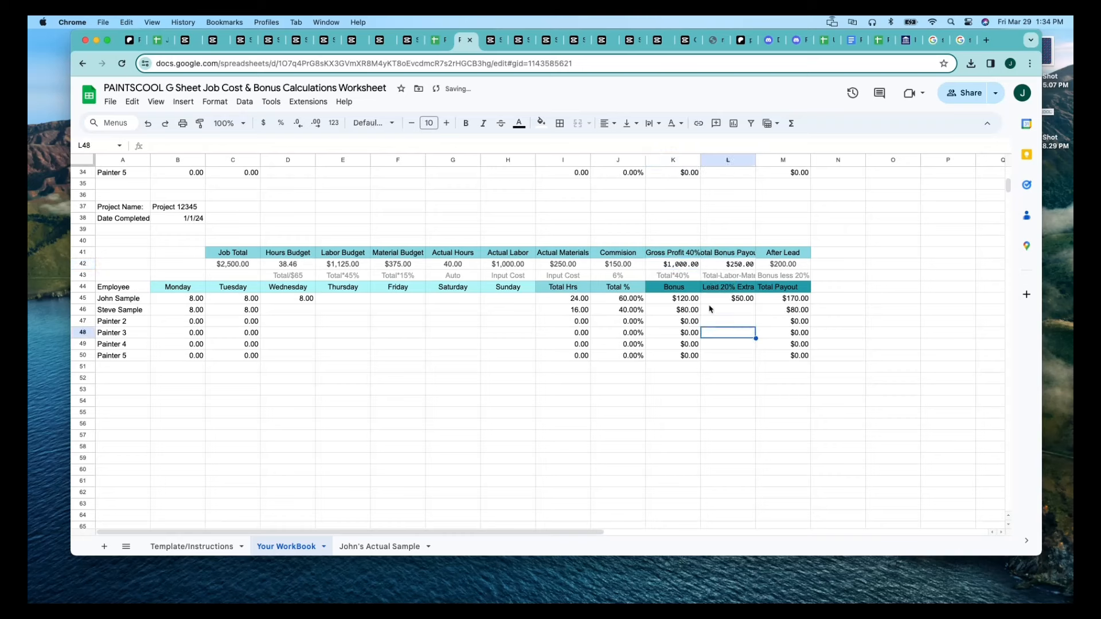
Review the Gross Profit formula in K42, the Actual Materials entry in I42, and the Bonus formulas in K46 to K48.
left_click(673, 268)
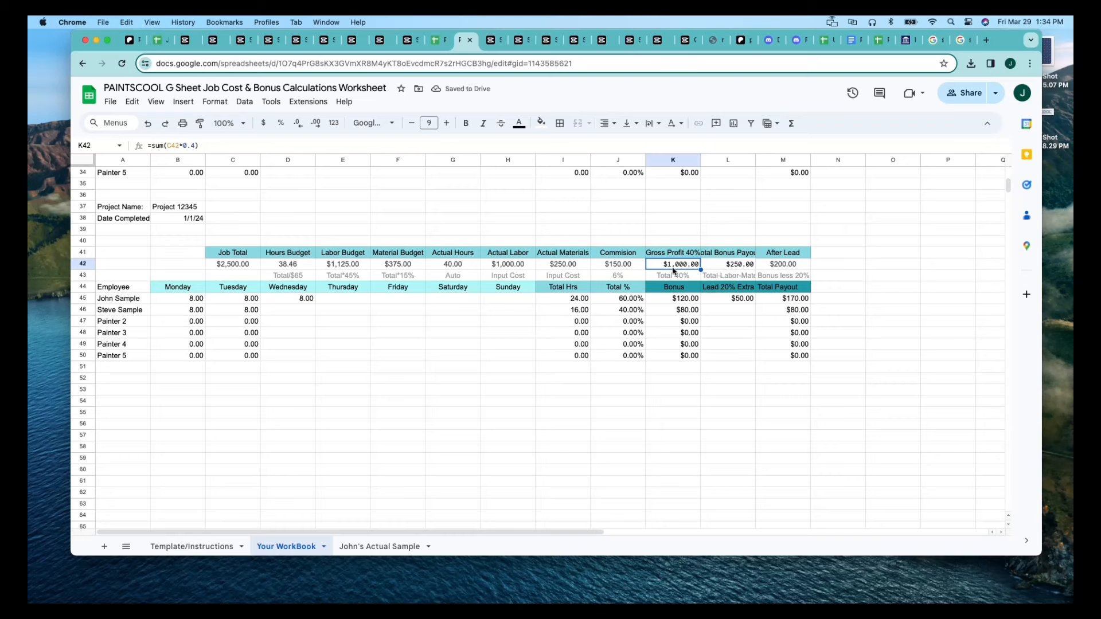
left_click(560, 266)
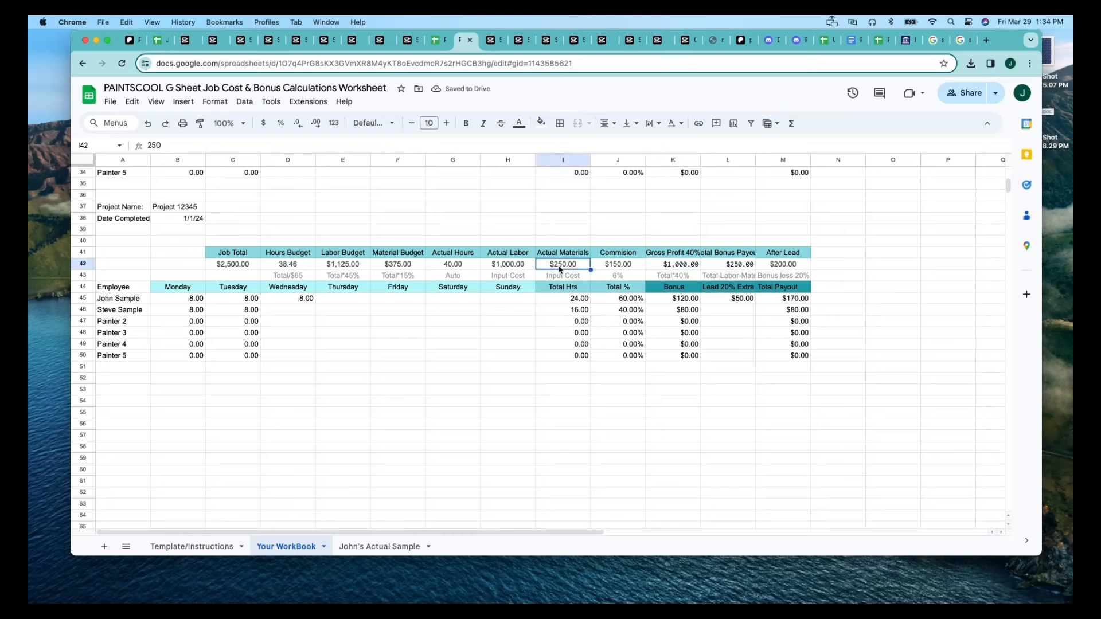
left_click(677, 269)
left_click(693, 336)
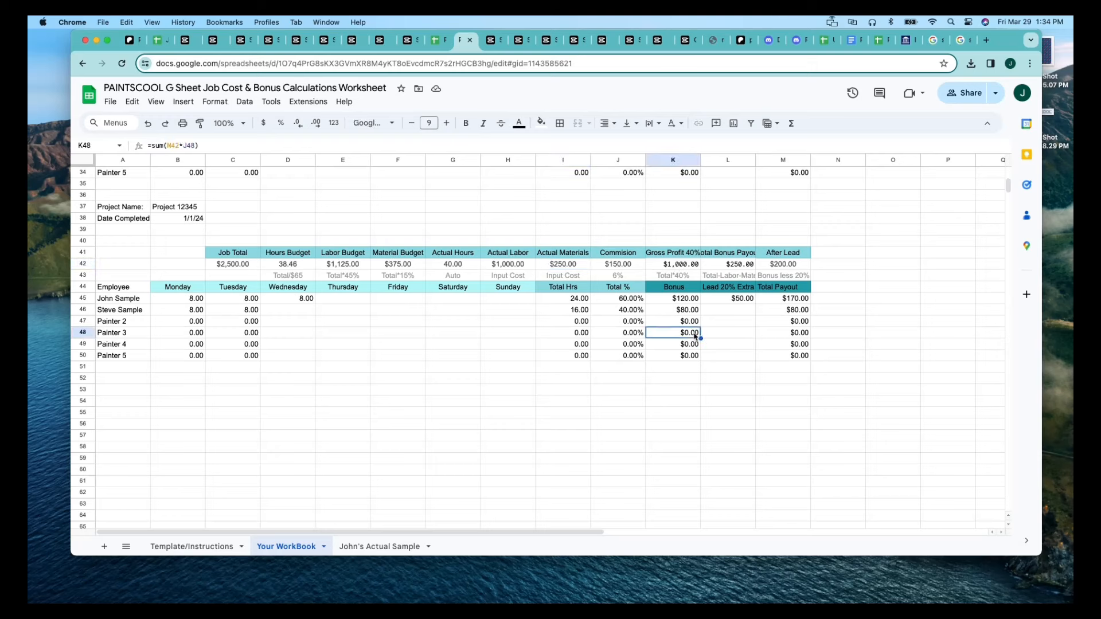
left_click(686, 312)
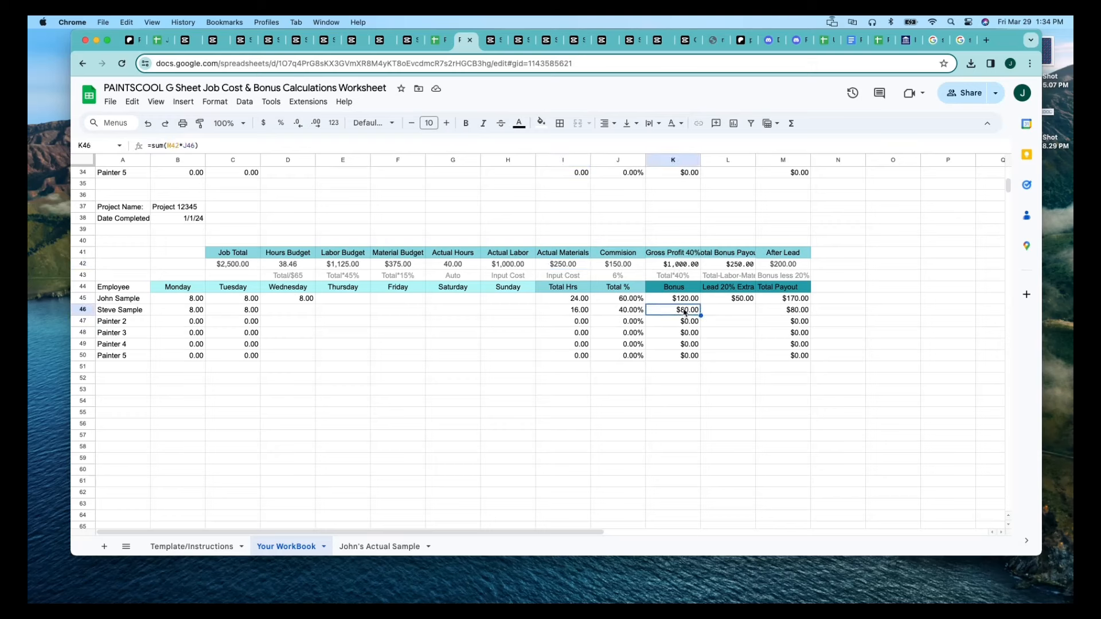
left_click(687, 323)
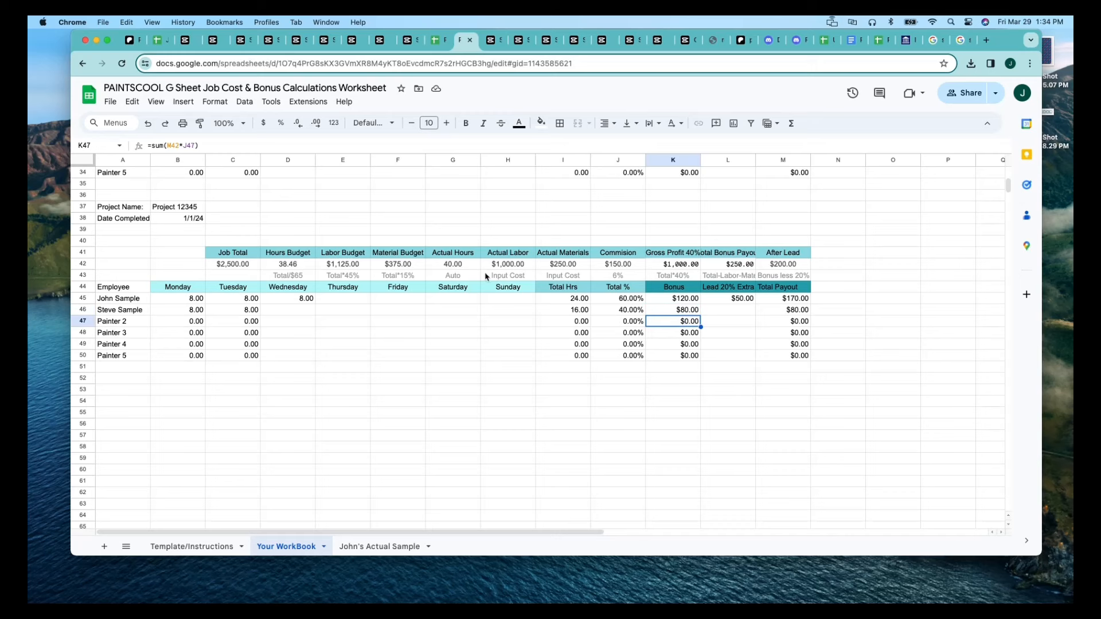
Clear the Actual Hours formula from G42.
left_click(462, 268)
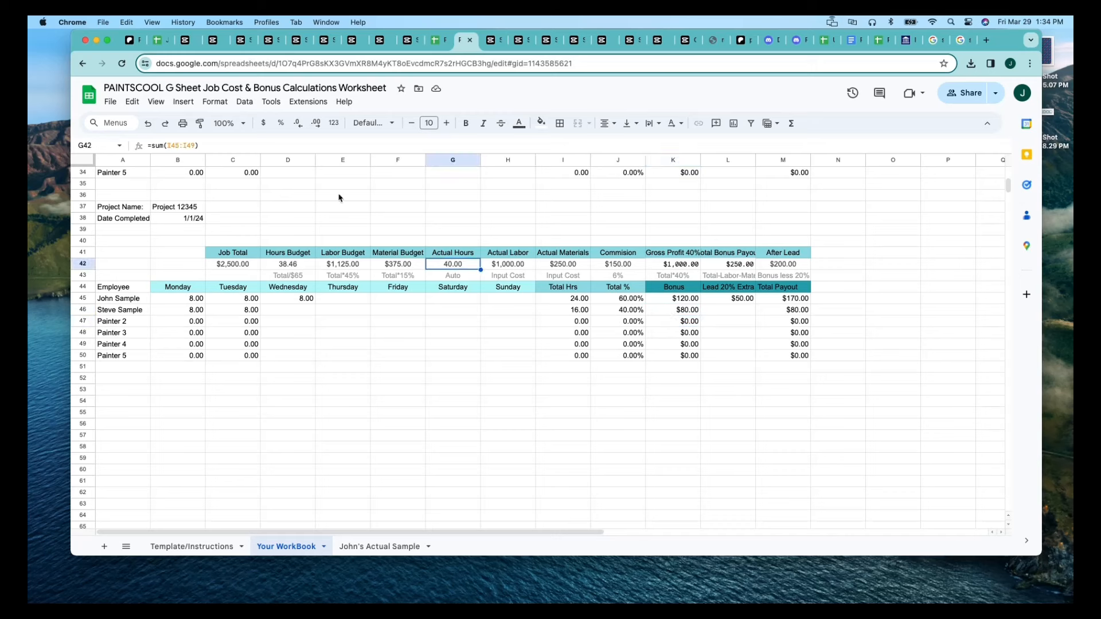
left_click(253, 145)
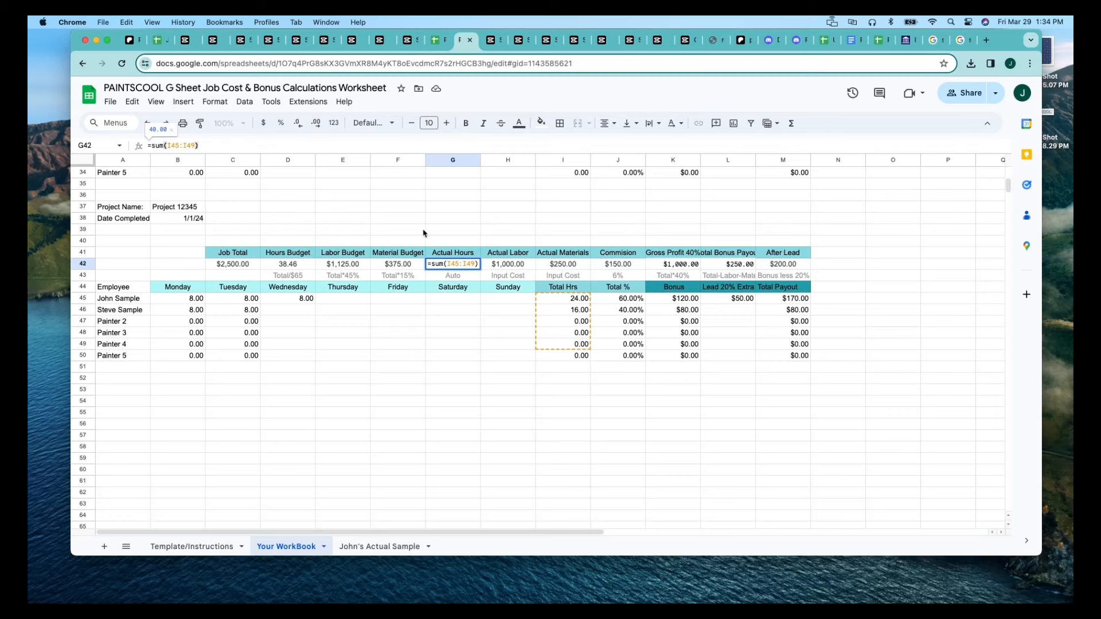
key("BackSpace")
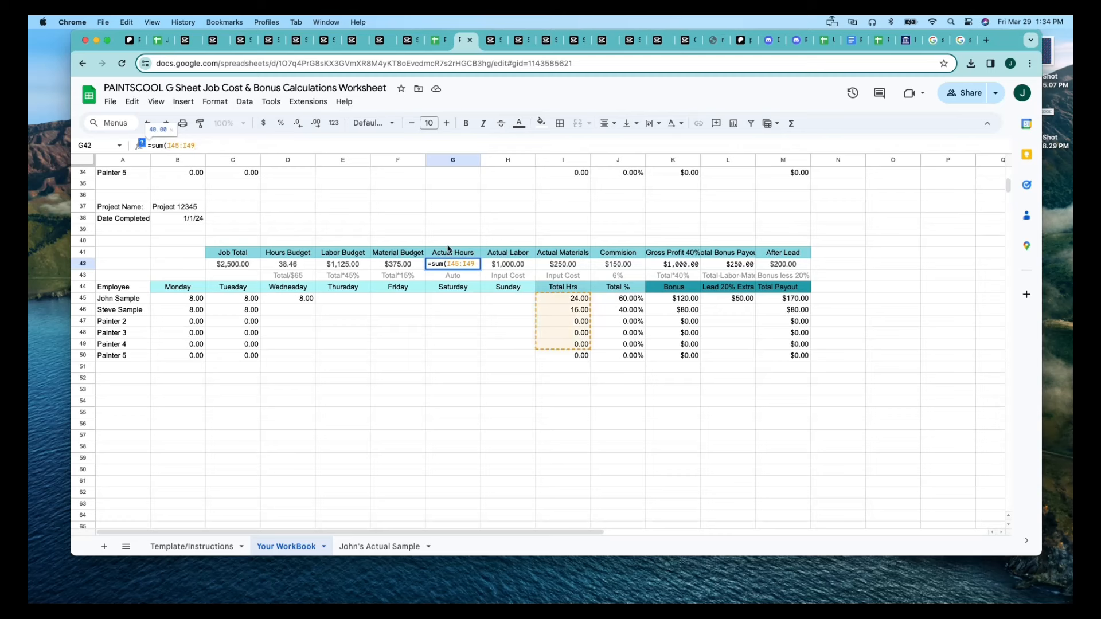
key("BackSpace")
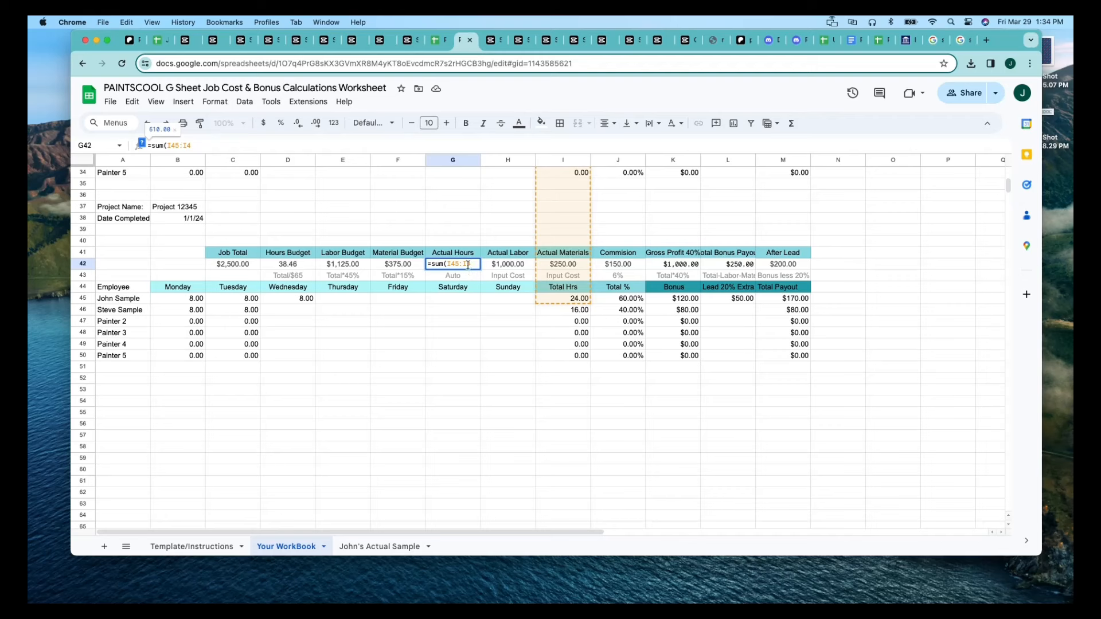
key("BackSpace")
key("BackSpace")
key("BackSpace")
key("BackSpace")
key("BackSpace")
key("BackSpace")
key("BackSpace")
key("BackSpace")
key("BackSpace")
key("BackSpace")
key("BackSpace")
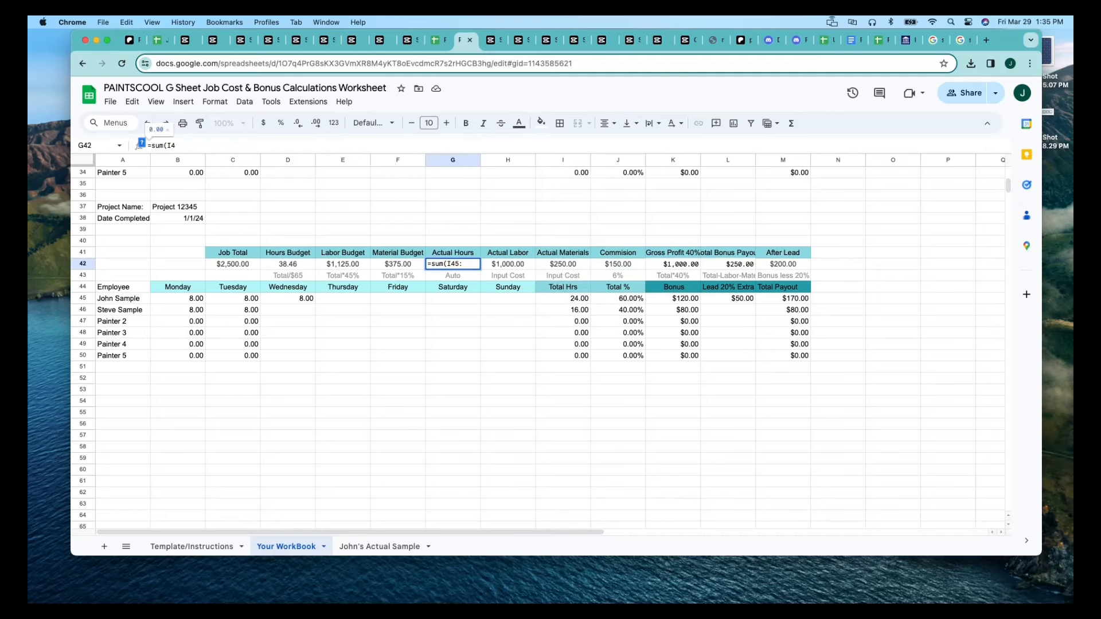
left_click(490, 362)
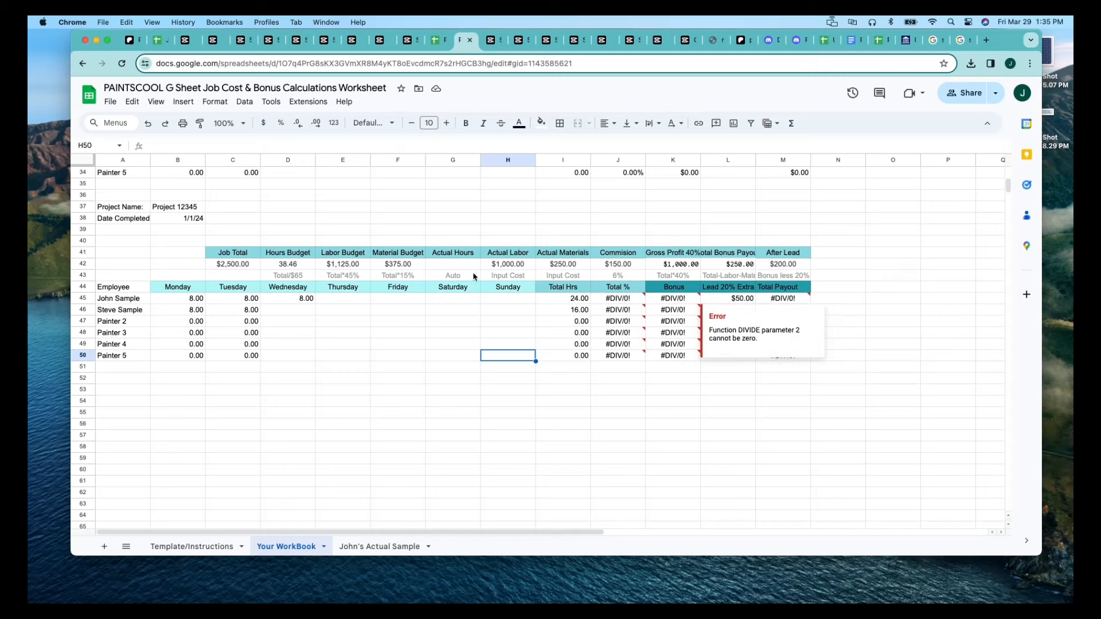
Try pasting the copied formula into the Actual Hours cell G42, and clear it again.
left_click(451, 265)
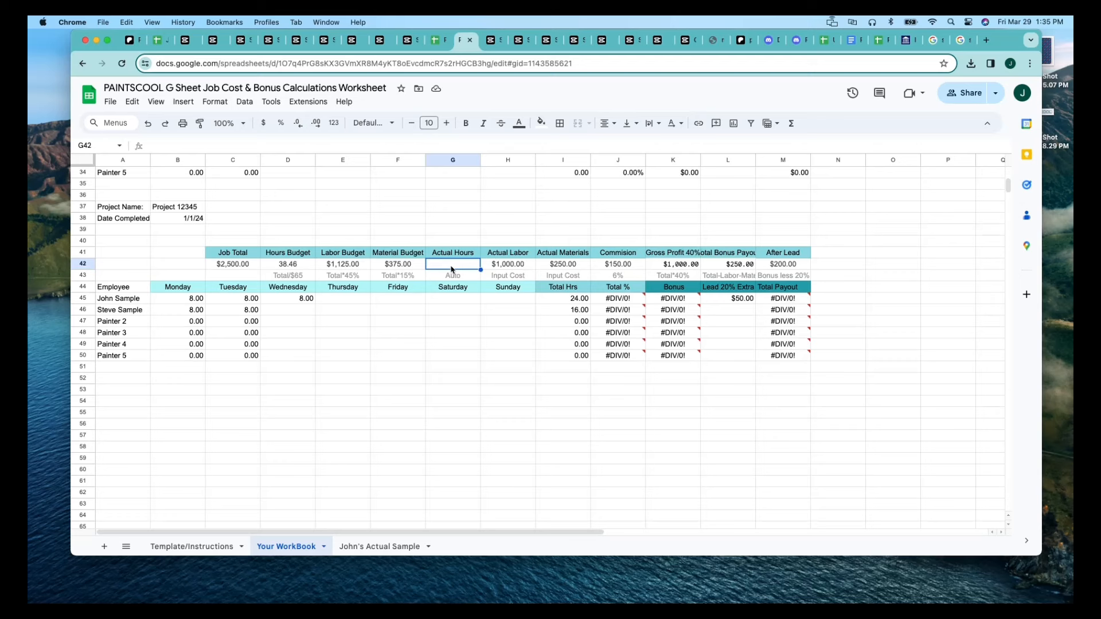
type("=sum(C42*0.4)")
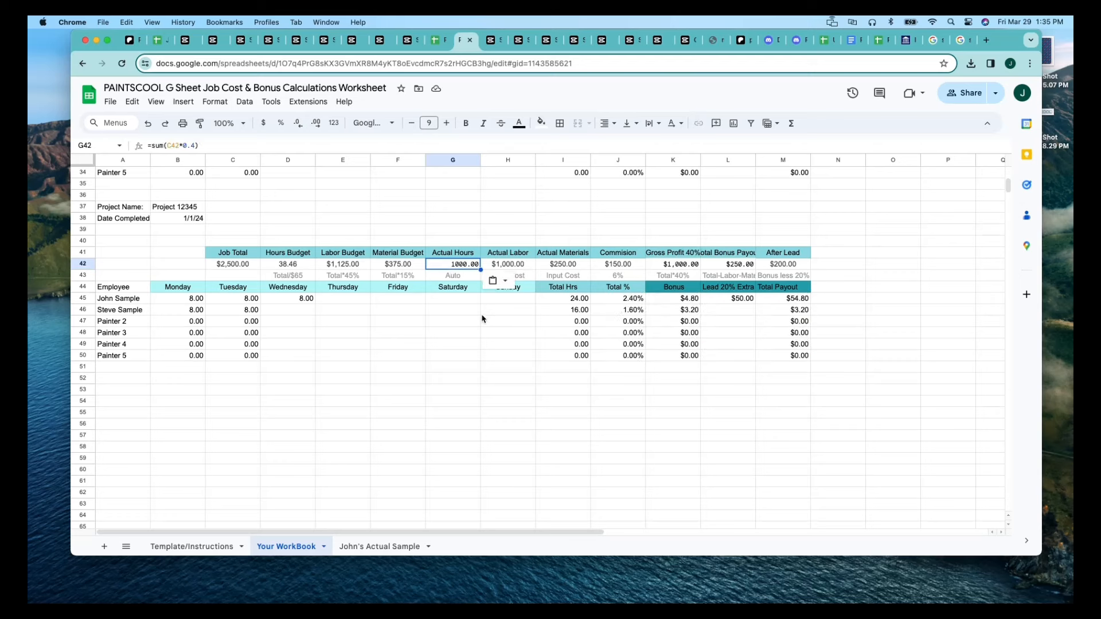
key("BackSpace")
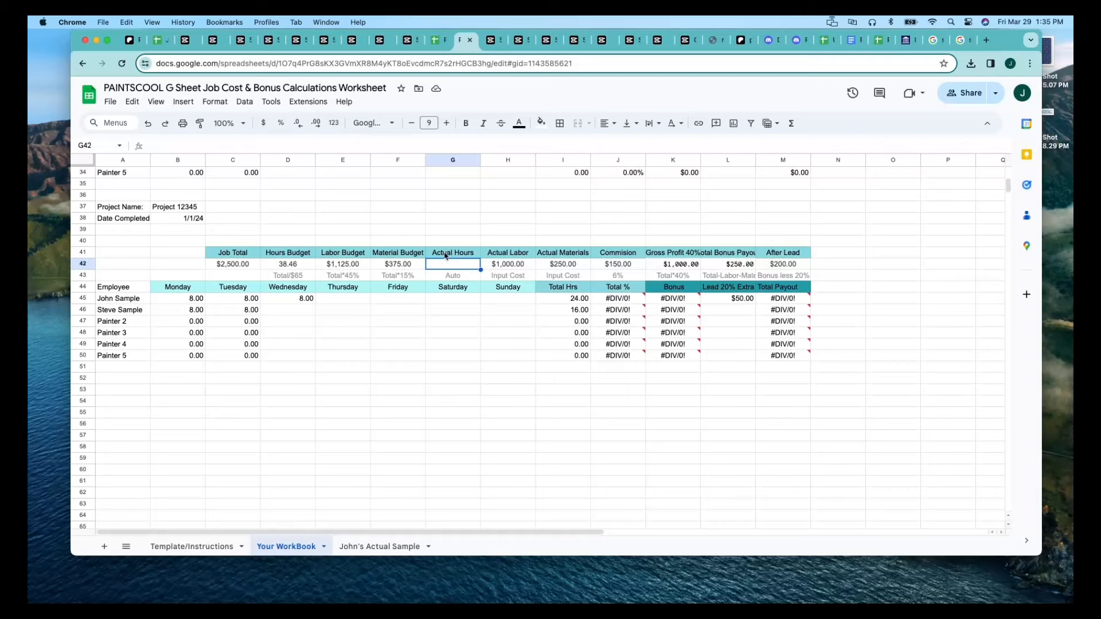
Enter the formula =sum(I45:I50) in the Actual Hours cell G42 to total all employees' hours.
type("=sum(")
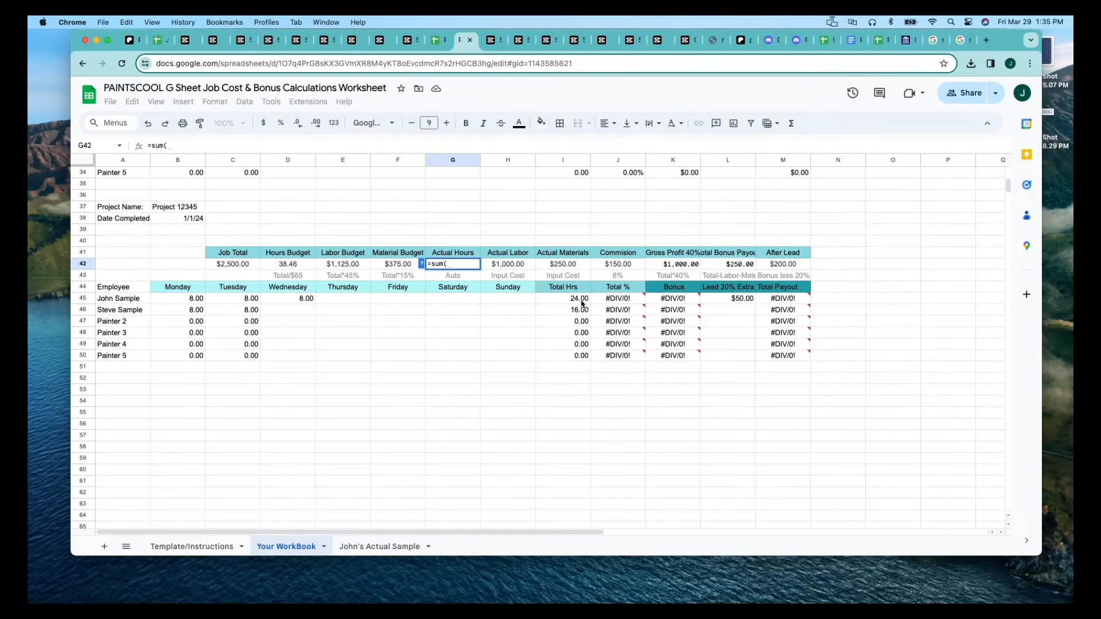
left_click_drag(582, 304, 586, 356)
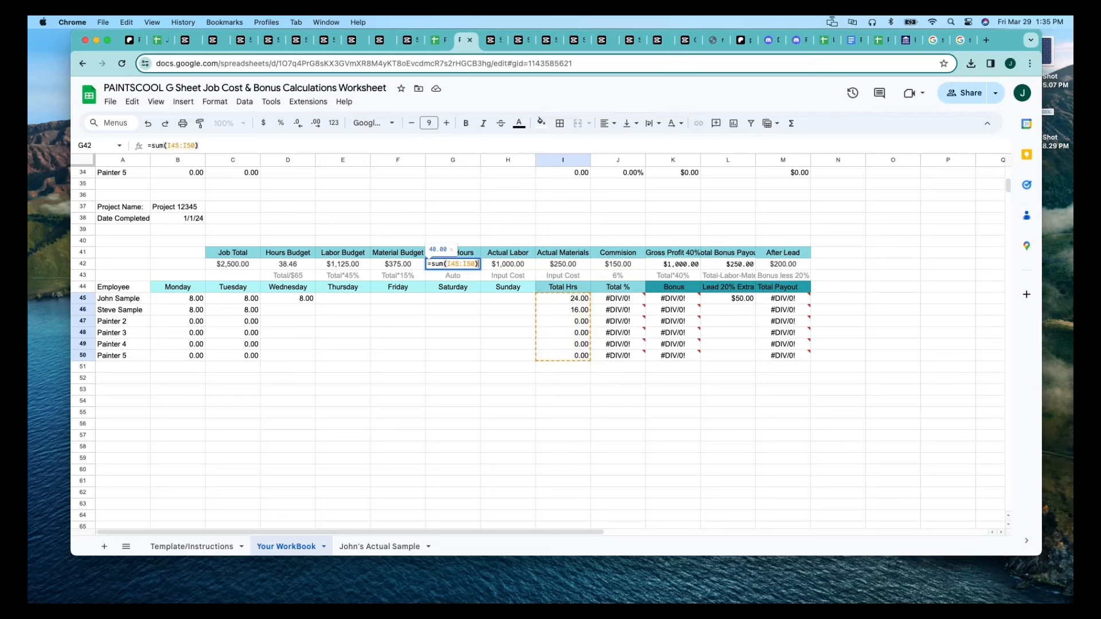
key("Return")
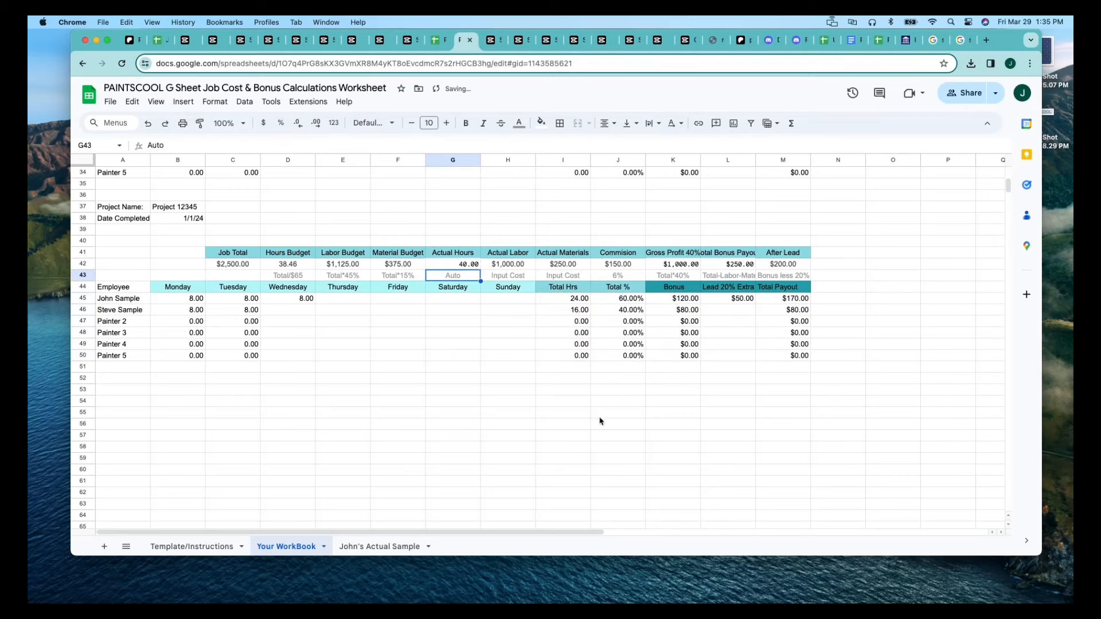
left_click(530, 355)
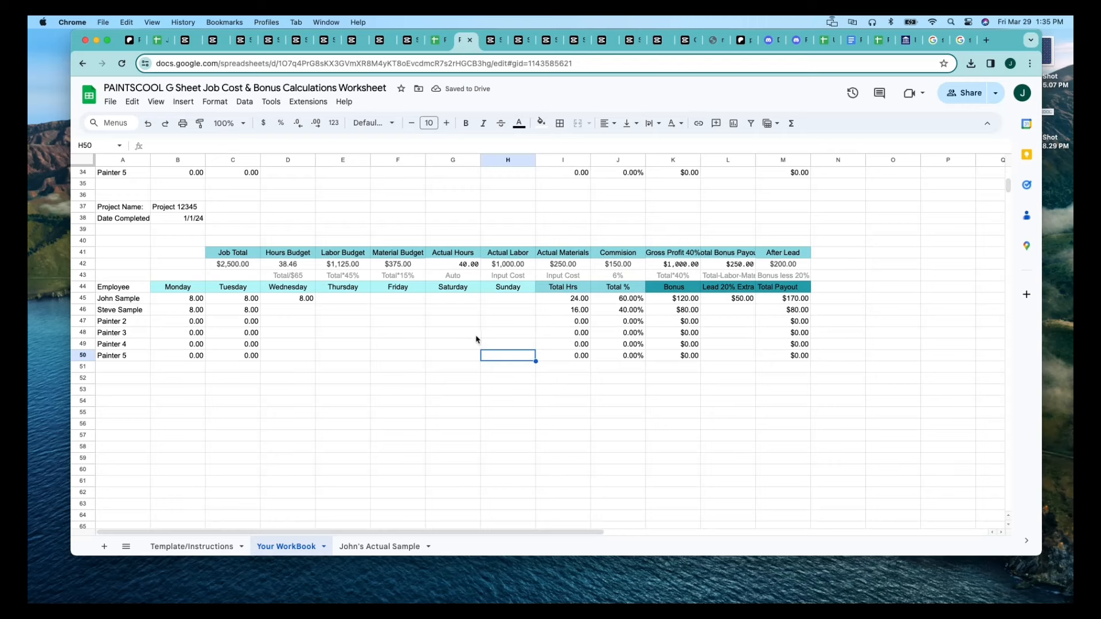
left_click(465, 266)
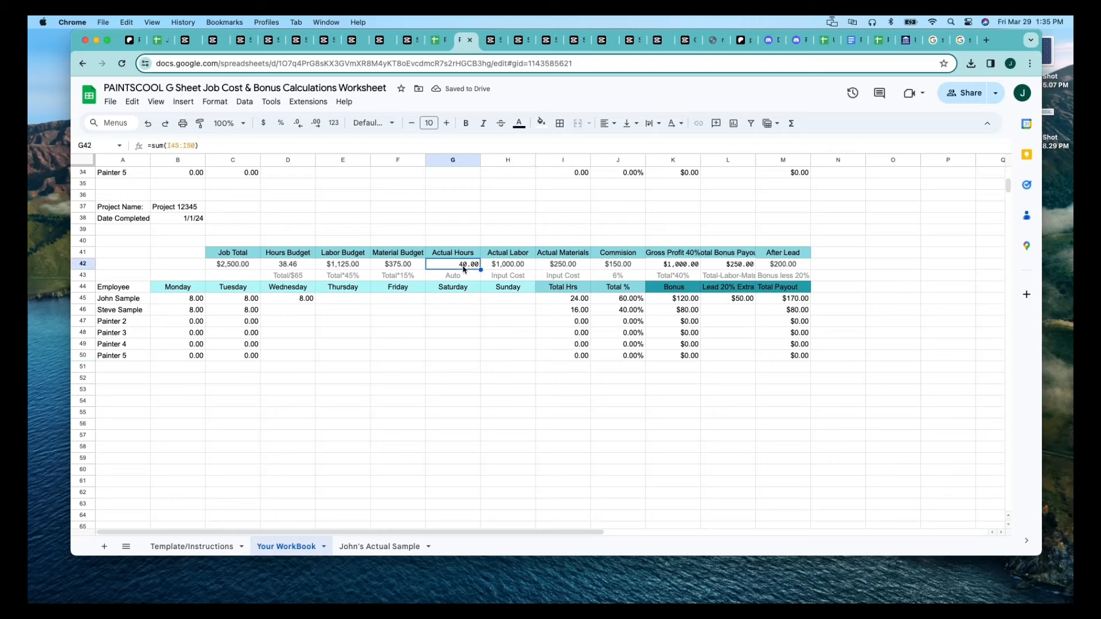
Review the Labor Budget and Hours Budget formulas in E42 and D42 of the sample job.
left_click(422, 267)
left_click(359, 265)
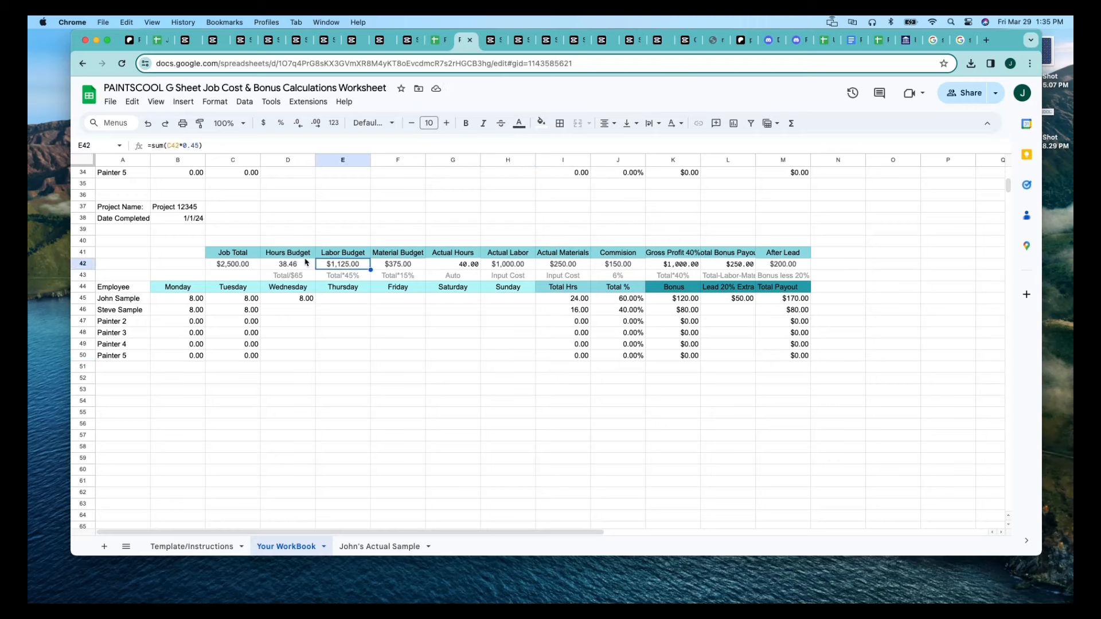
left_click(305, 267)
left_click(386, 337)
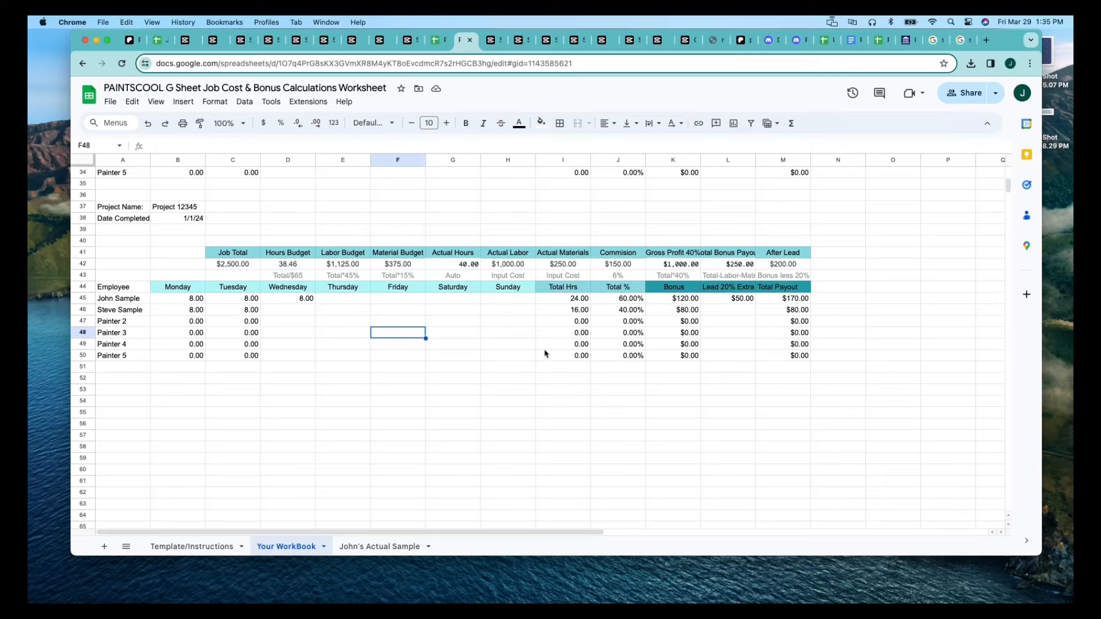
scroll(545, 354, "up", 5)
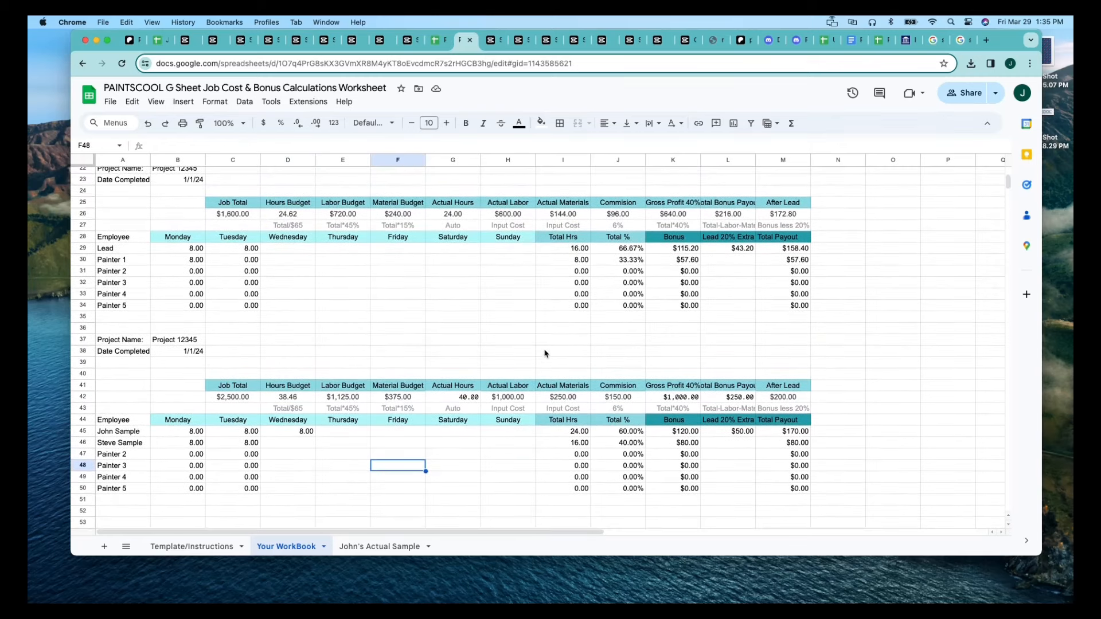
scroll(545, 354, "down", 4)
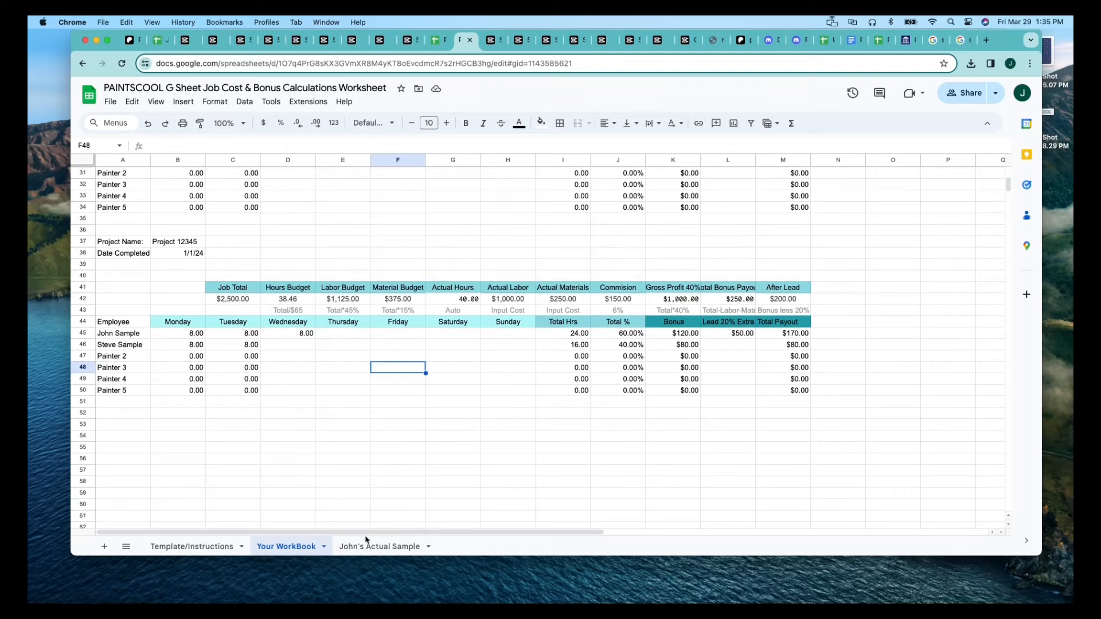
Switch to the actual sample sheet and examine the completion dates in B3 and B21 and the lead's extra bonus formula in L9.
left_click(367, 549)
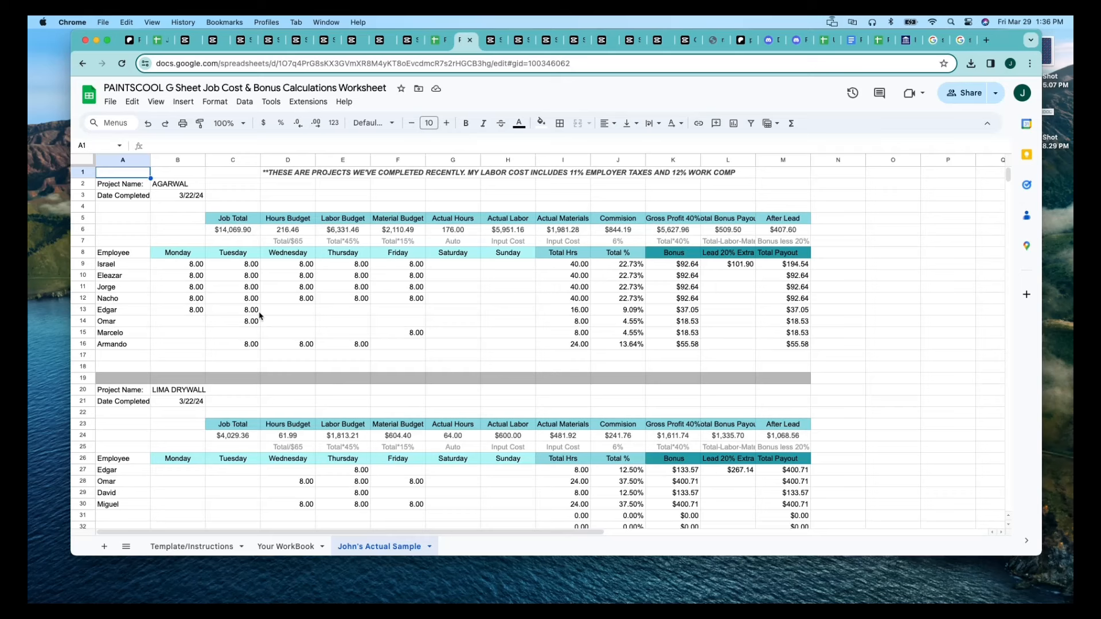
left_click(195, 198)
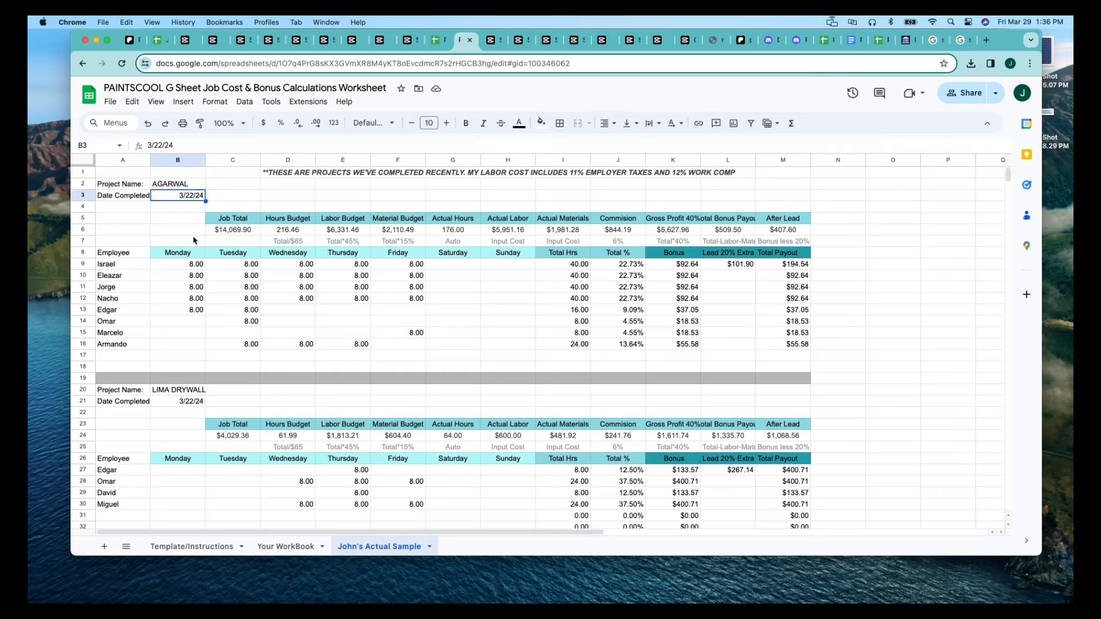
left_click(190, 401)
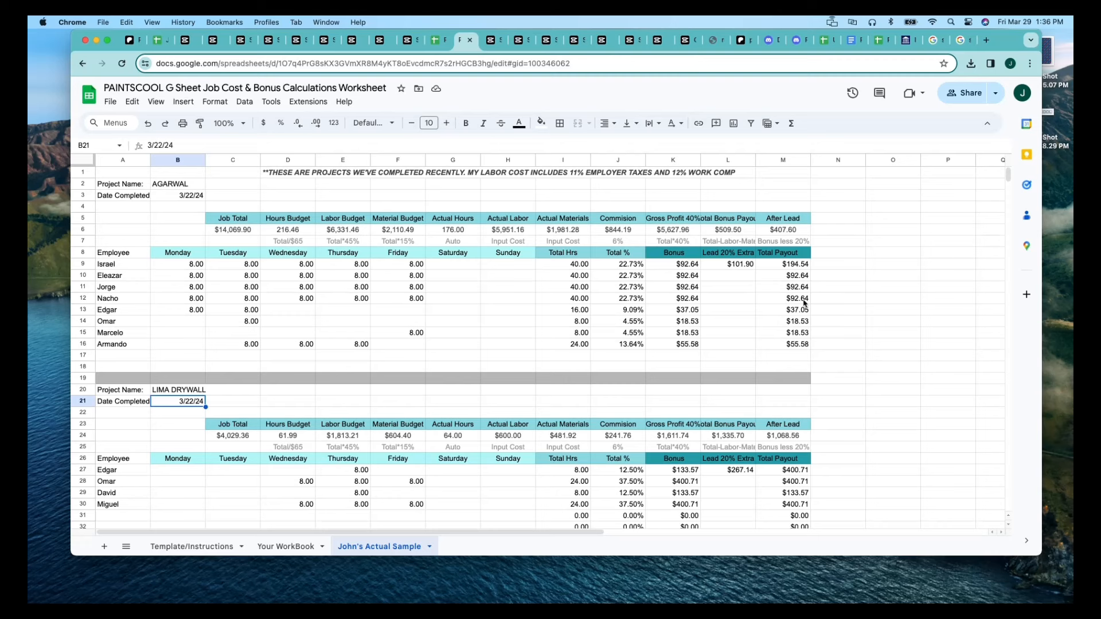
left_click(730, 267)
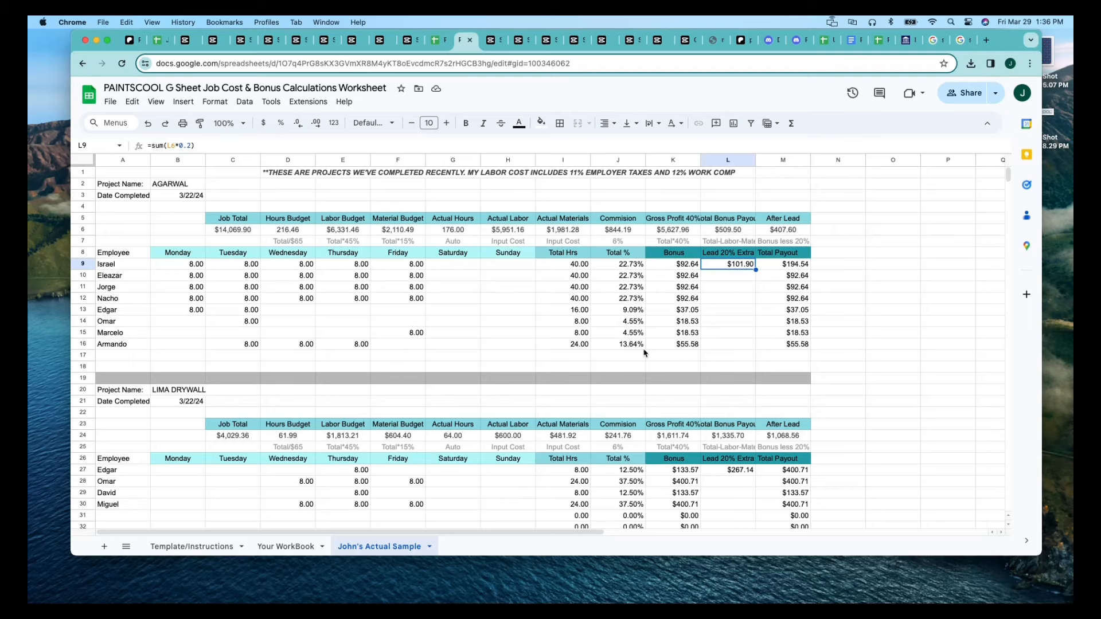
scroll(645, 352, "down", 3)
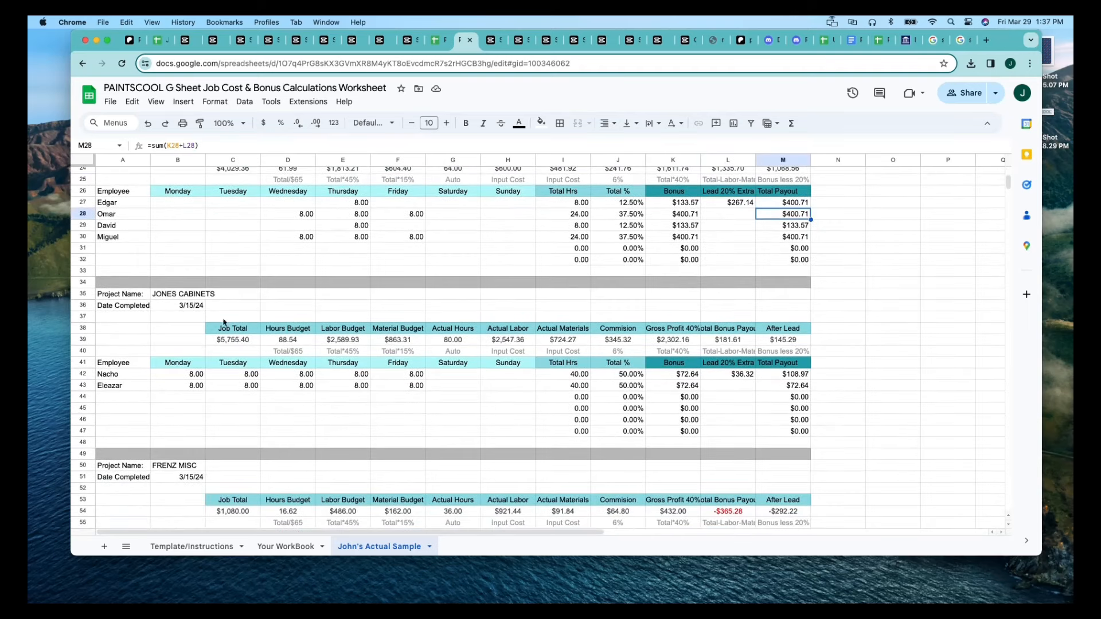
Examine the cabinets project in rows 35 to 47, including its name in B35 and Job Total in C39.
left_click(196, 296)
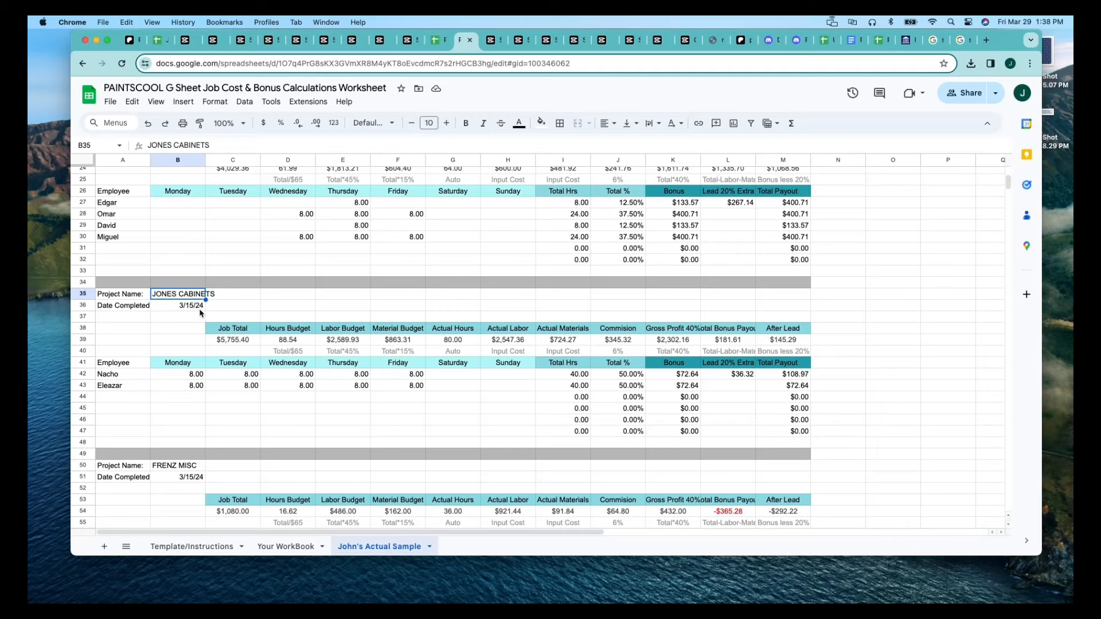
scroll(200, 304, "up", 4)
left_click(198, 251)
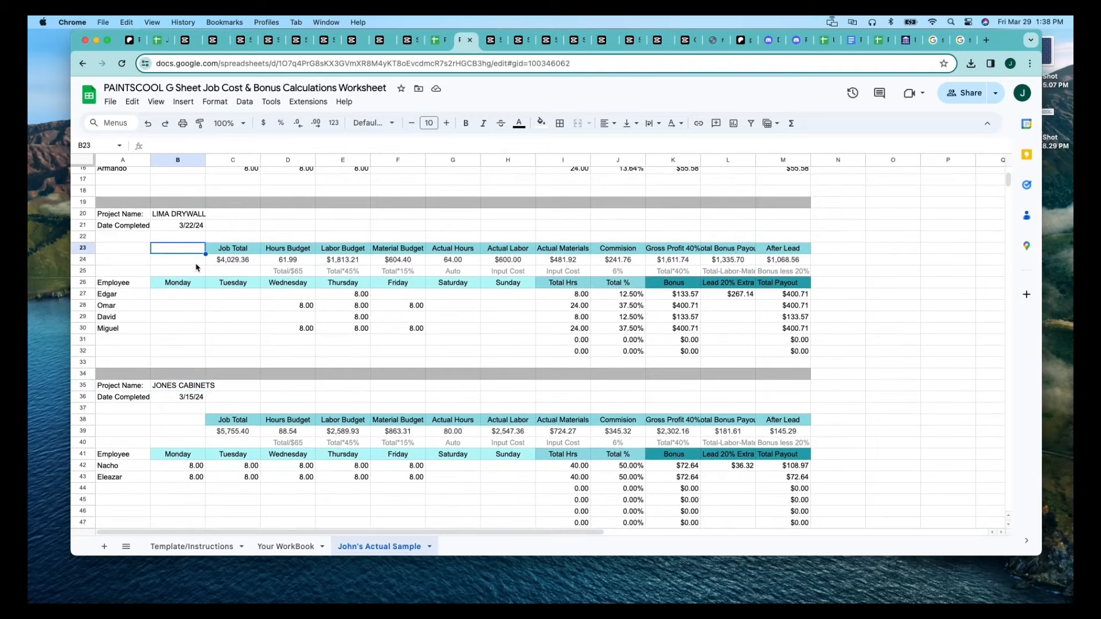
left_click(195, 388)
scroll(200, 361, "down", 4)
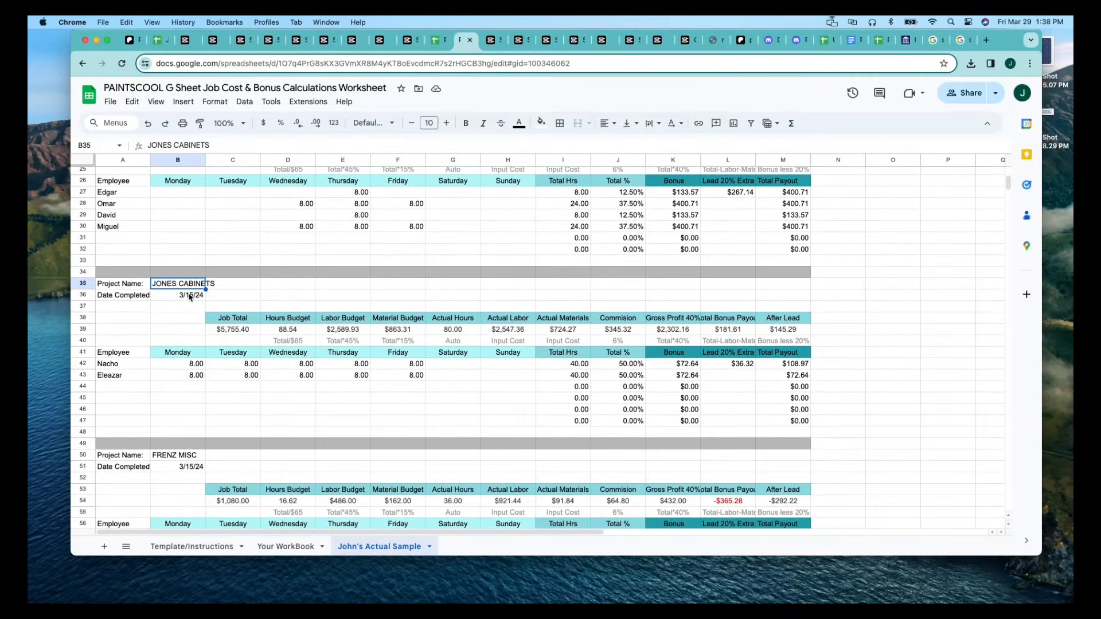
left_click(233, 332)
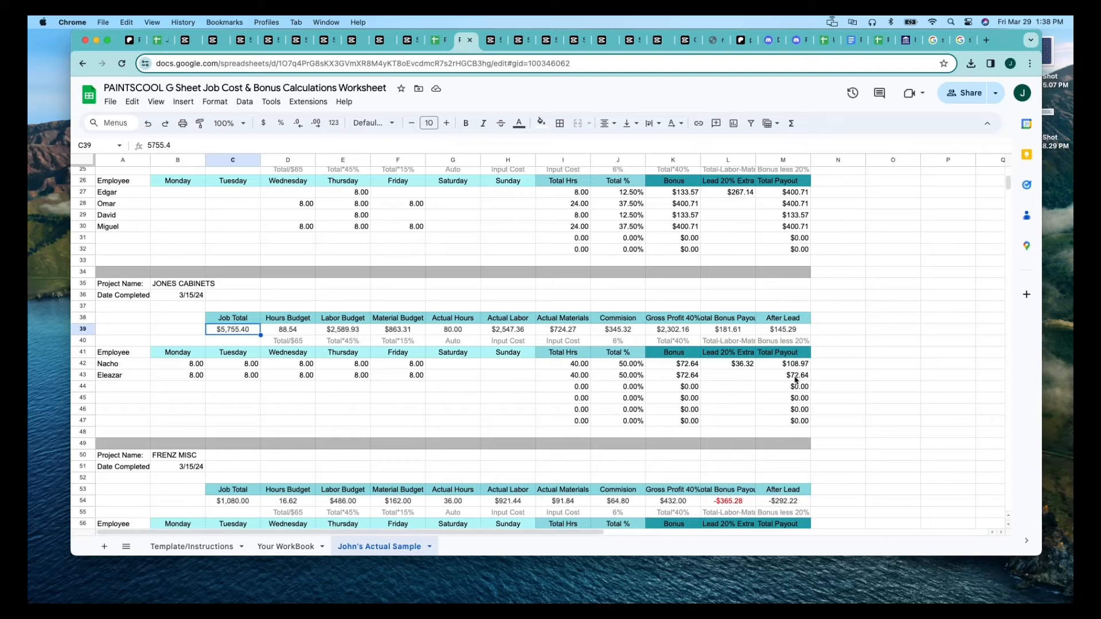
scroll(574, 383, "down", 5)
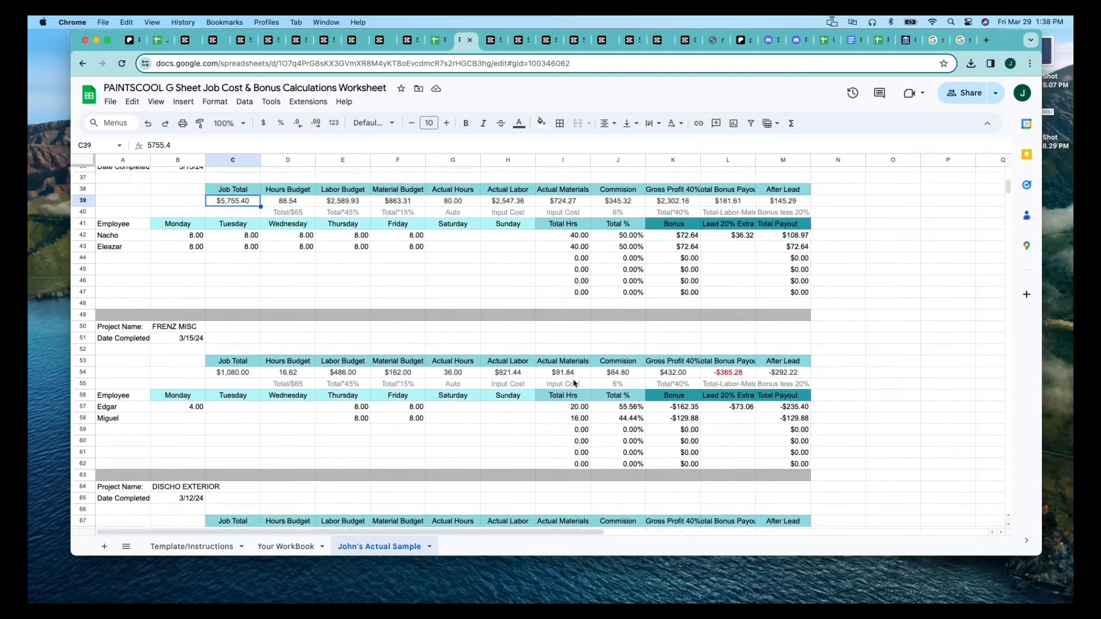
Examine the project starting in row 50: Monday hours in B57, and the budgets, actual costs, Gross Profit and Total Bonus Payout in row 54.
left_click(191, 282)
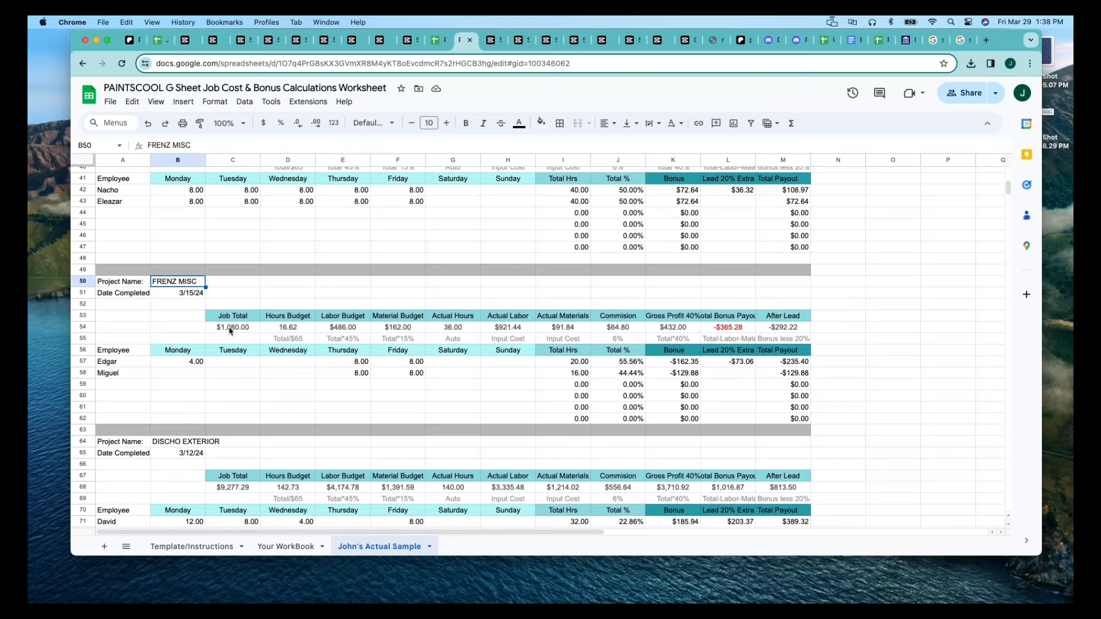
left_click(184, 364)
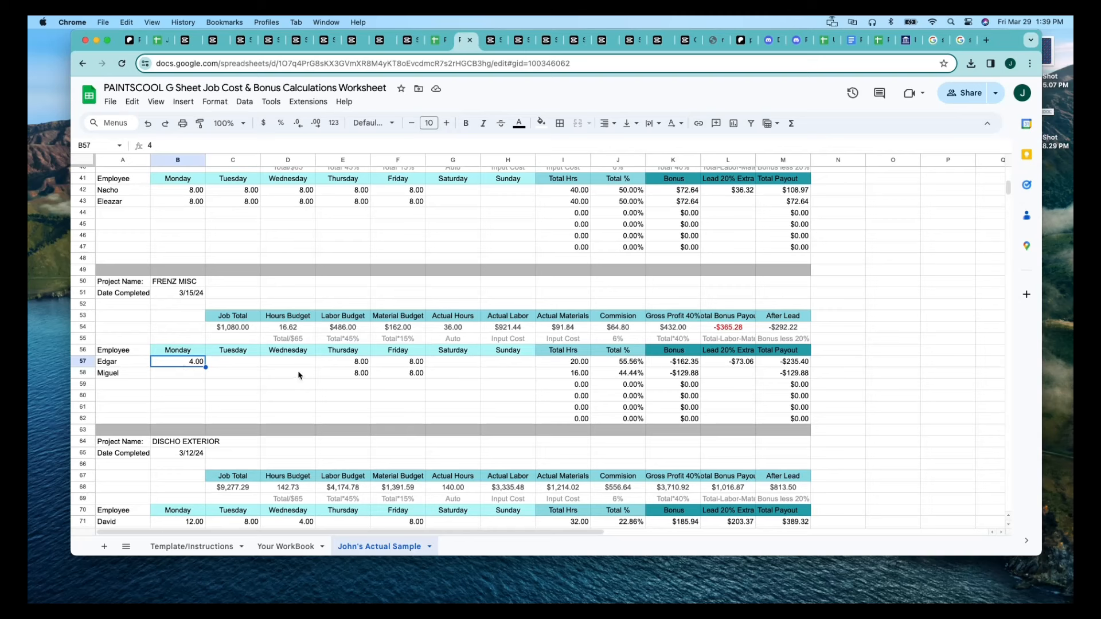
left_click(295, 328)
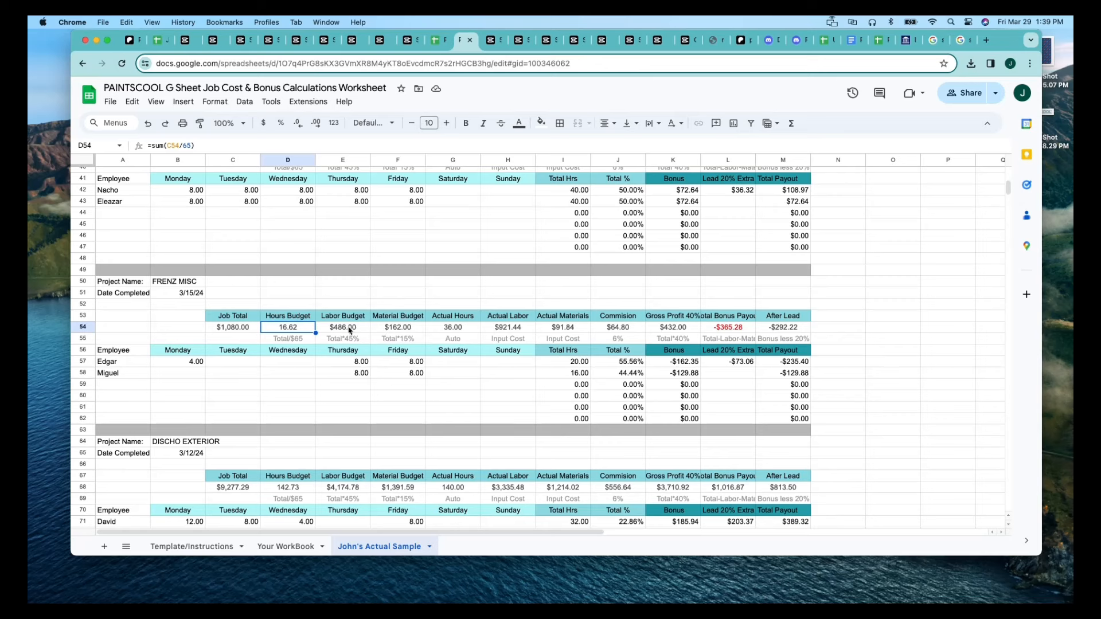
left_click(394, 331)
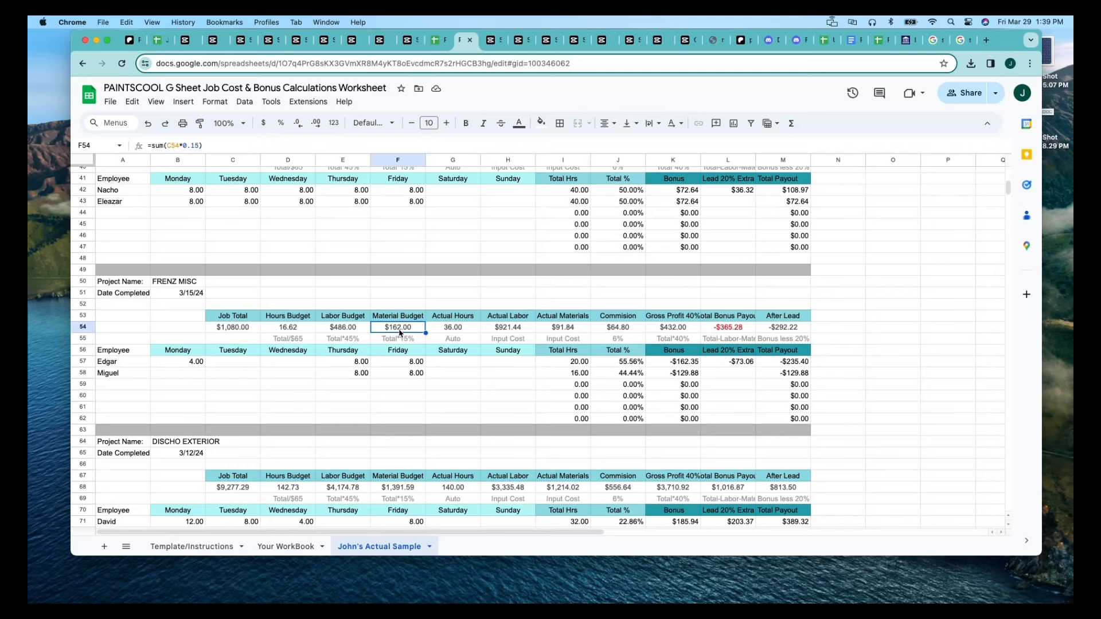
left_click(554, 332)
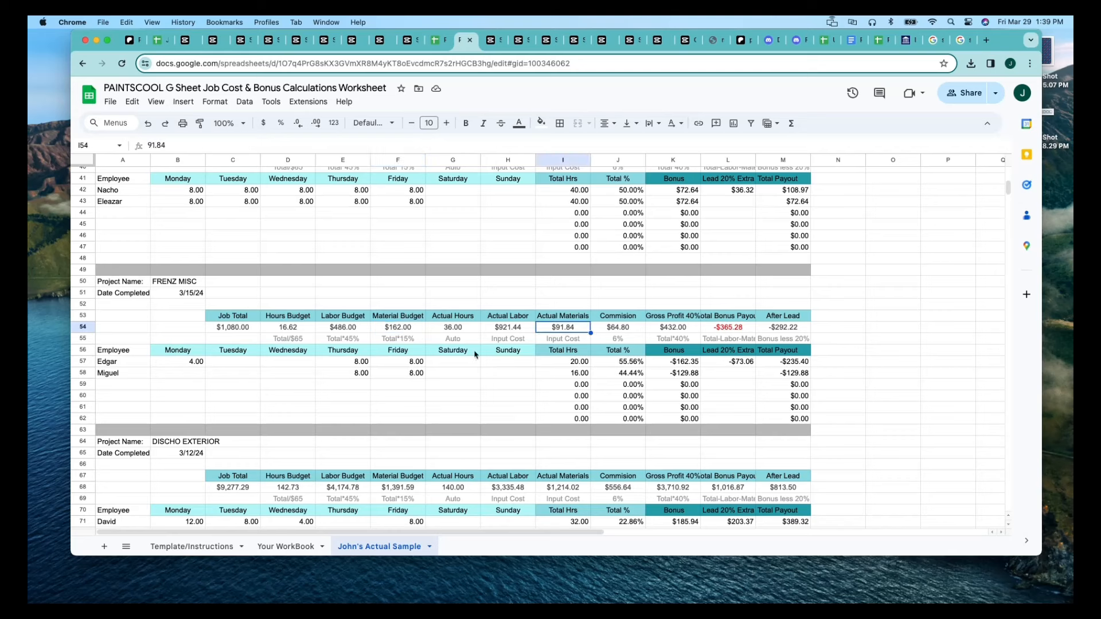
left_click(511, 331)
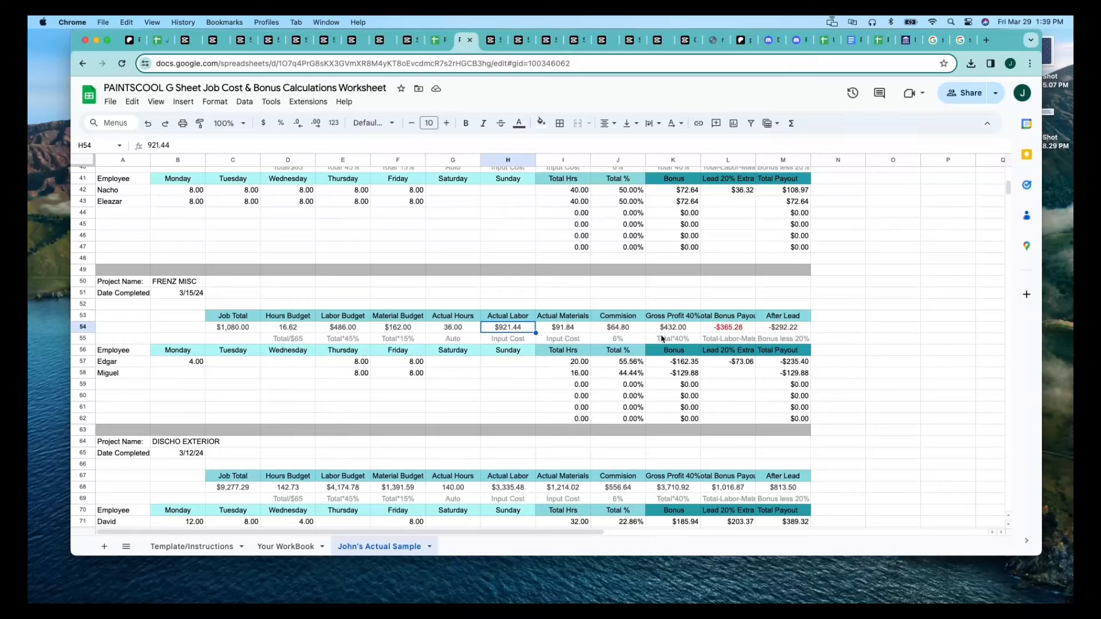
left_click(677, 330)
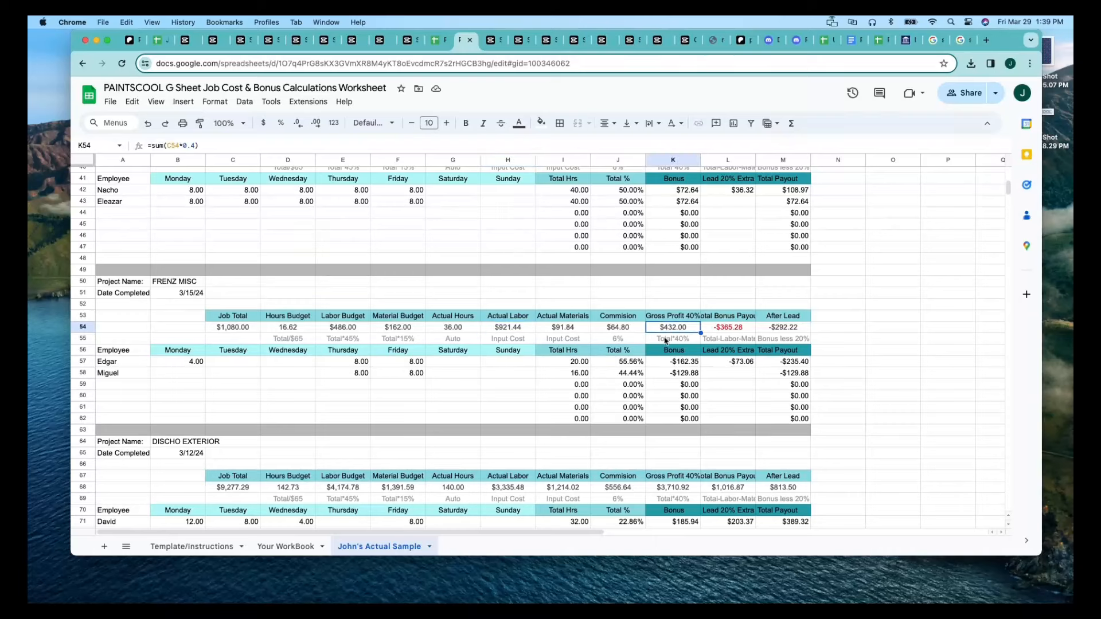
left_click(737, 331)
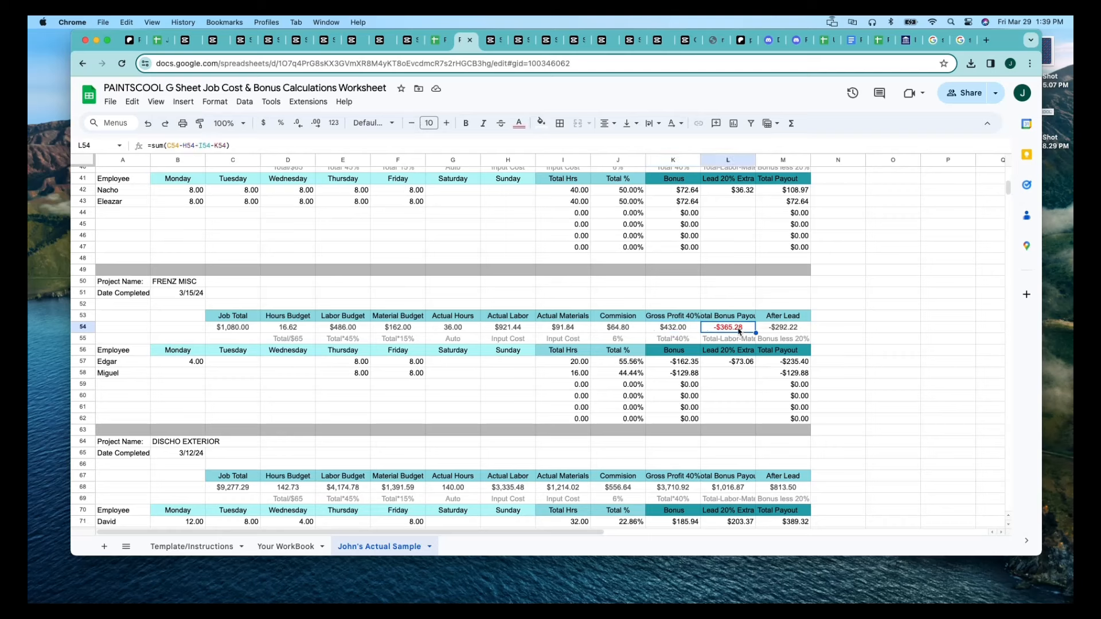
left_click(678, 332)
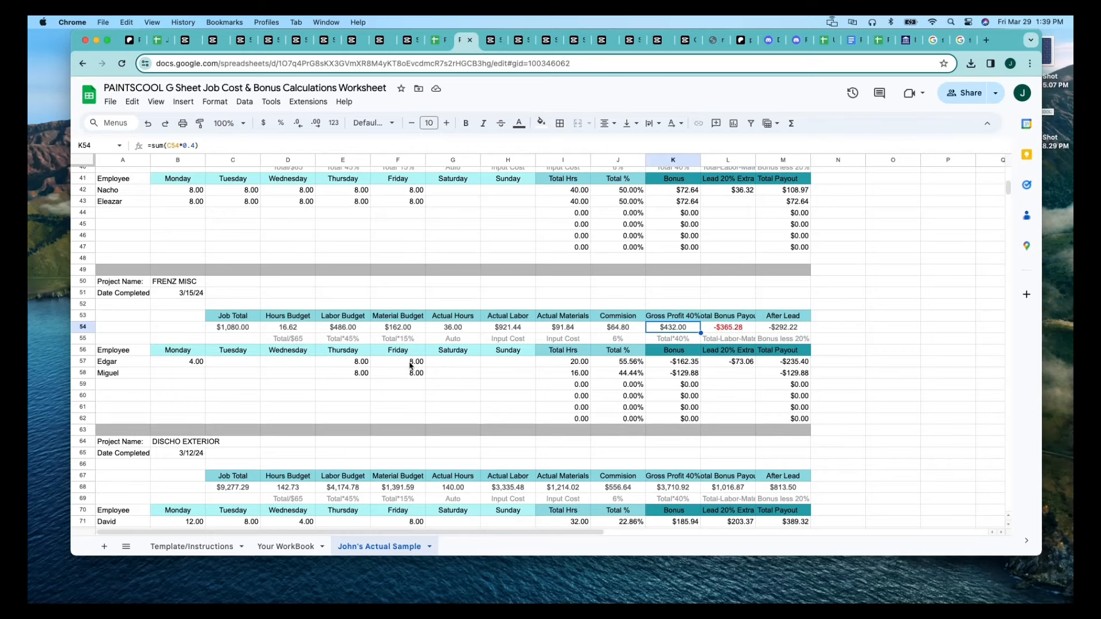
scroll(411, 365, "down", 3)
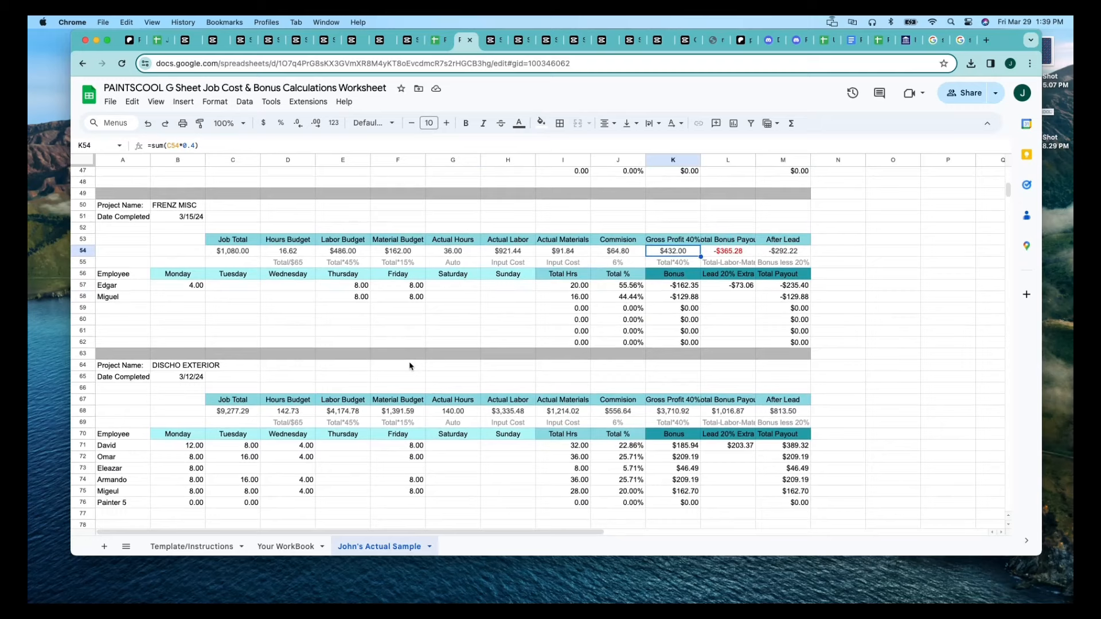
left_click(741, 250)
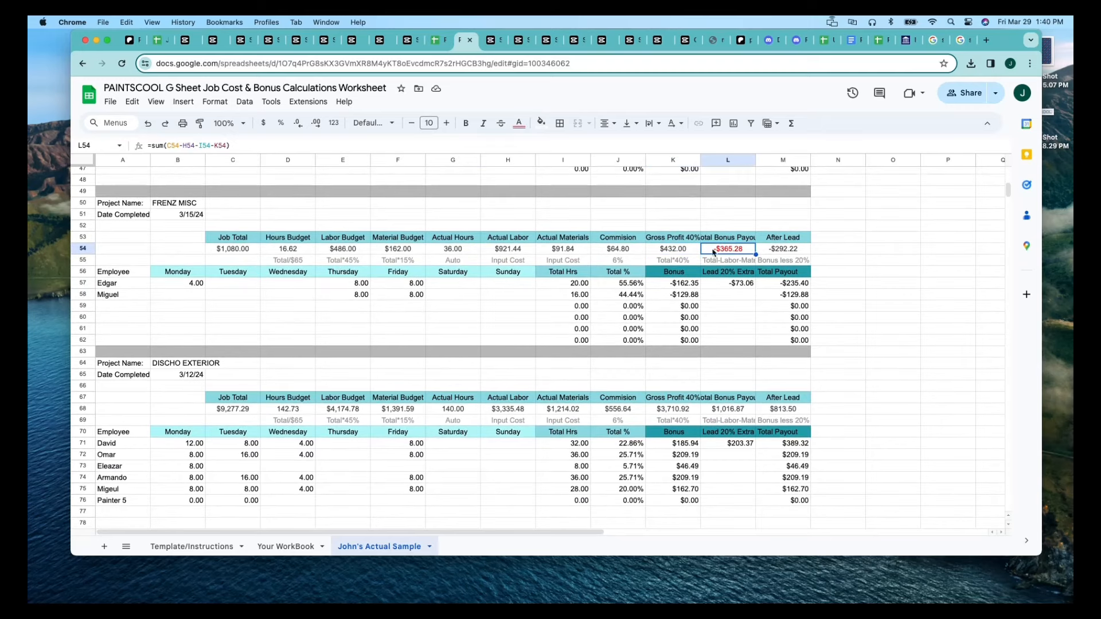
Try setting the lead's Monday hours in B57 to 0, and set them back to 4.
left_click(457, 286)
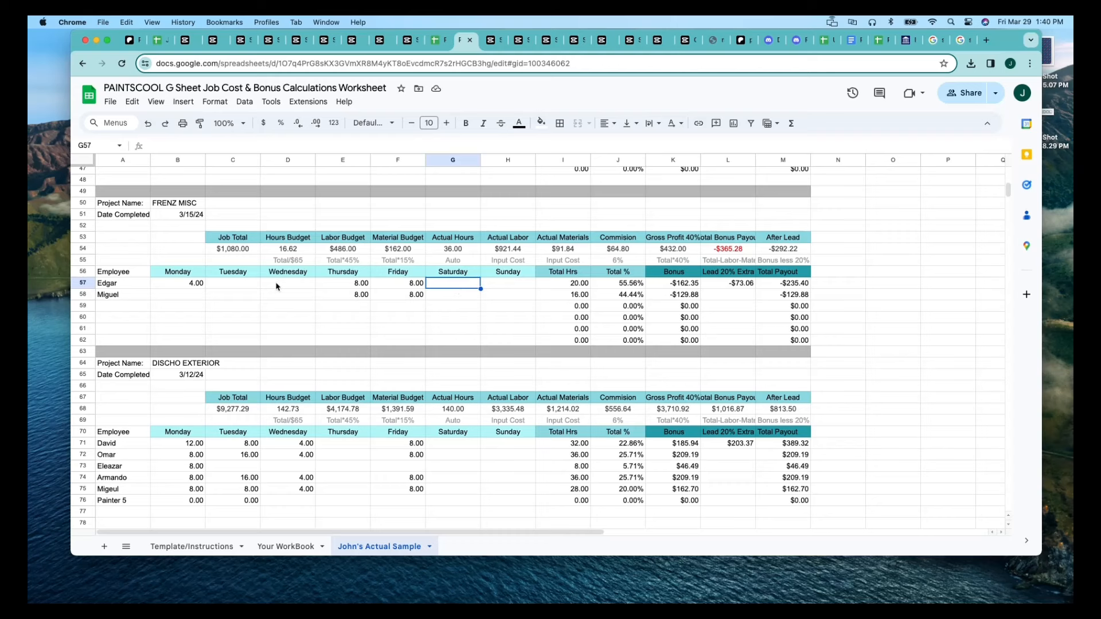
left_click(199, 287)
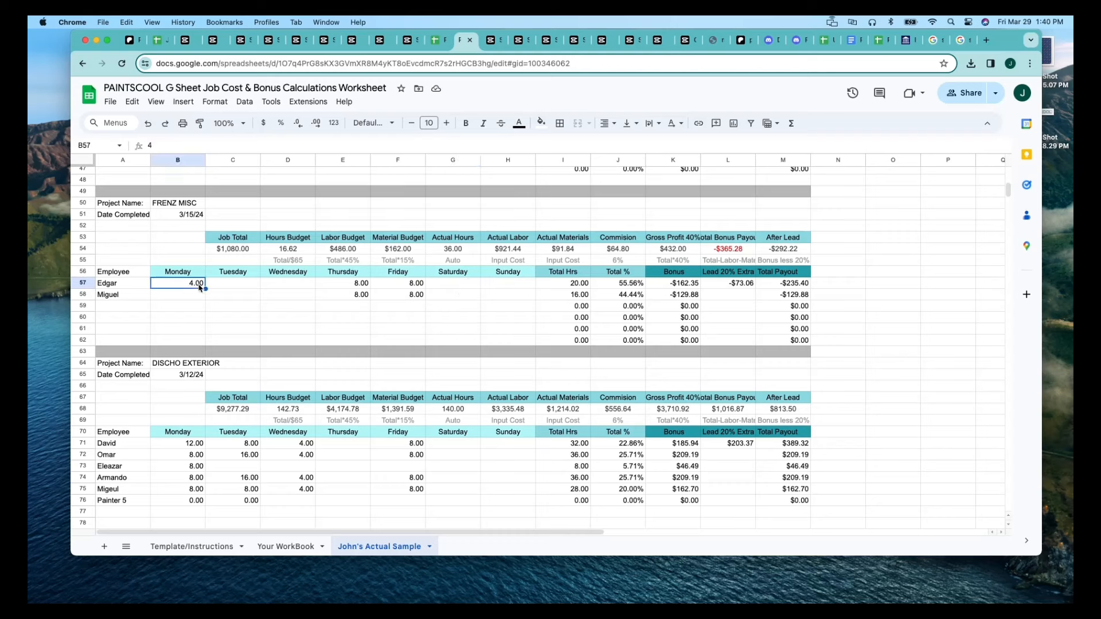
type("0")
left_click(262, 305)
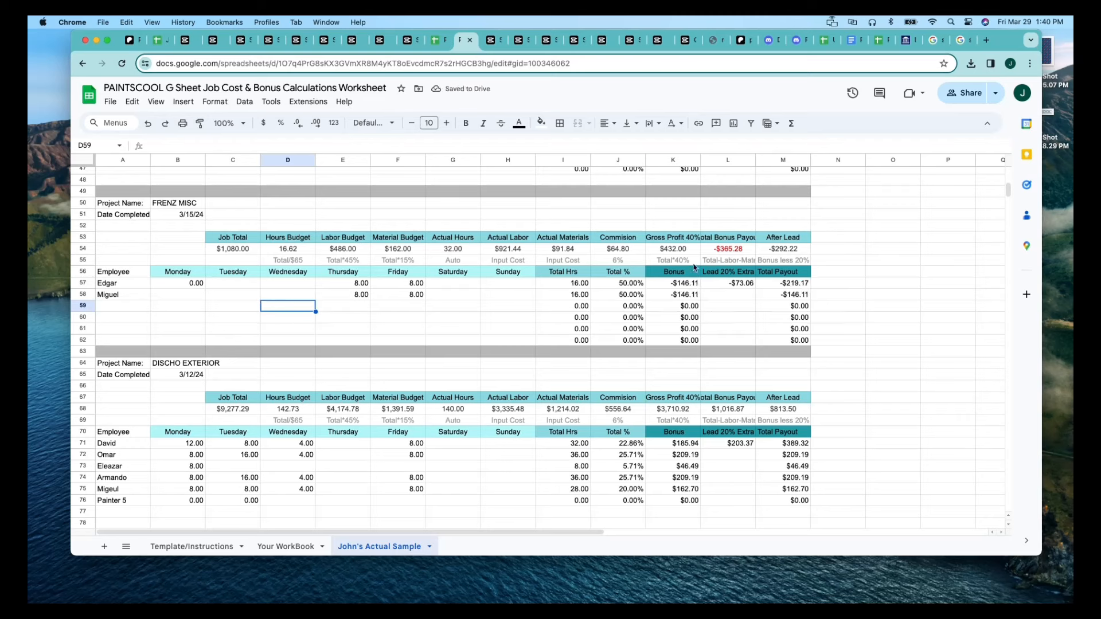
left_click(197, 284)
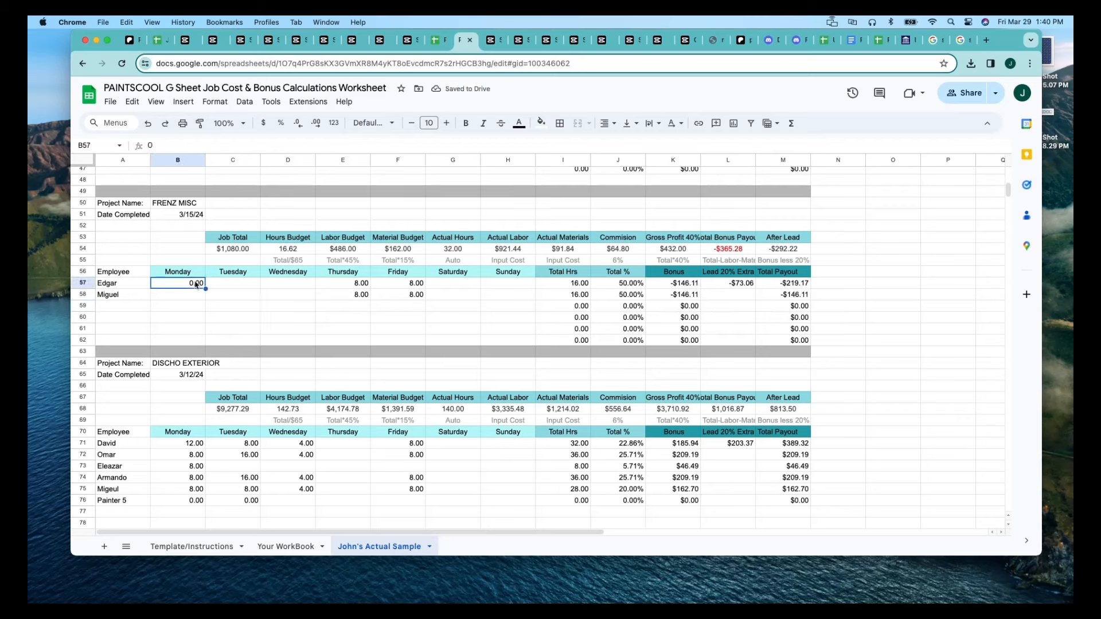
type("4")
left_click(245, 319)
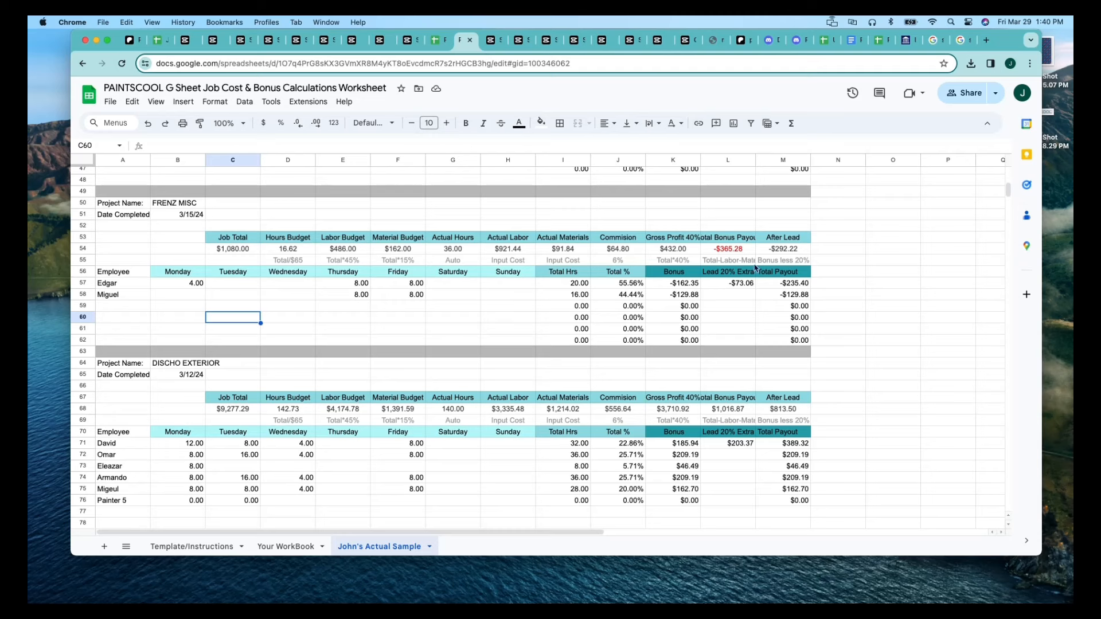
Review the Total Bonus Payout formula in L54, the Job Total in C54 and the Friday hours in F57 and F58.
left_click(743, 251)
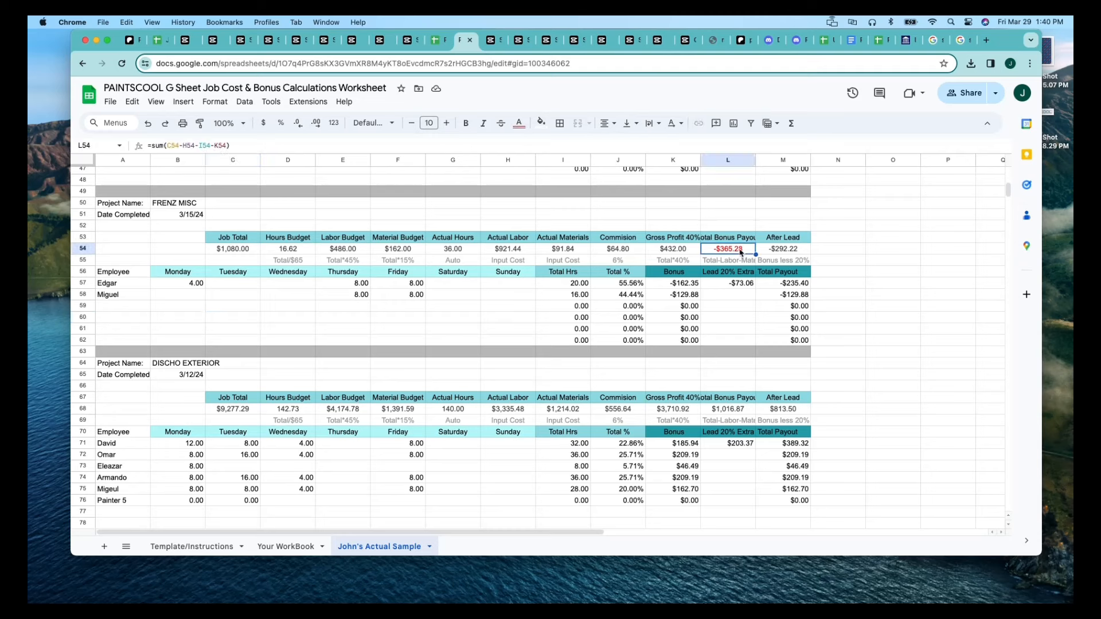
left_click(458, 318)
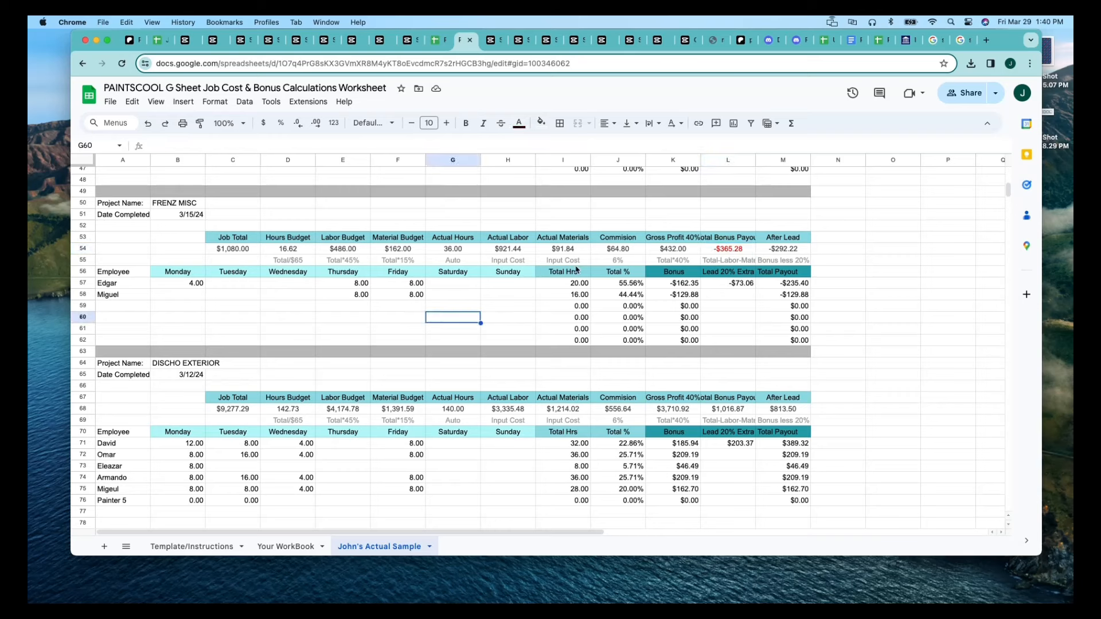
left_click(240, 247)
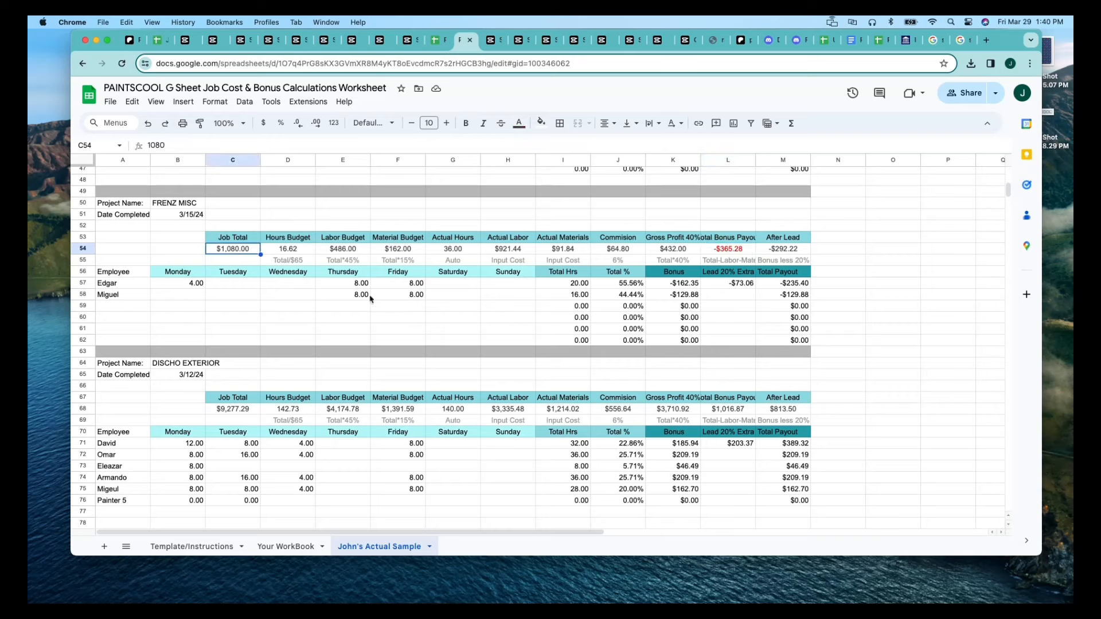
left_click(408, 286)
left_click(411, 297)
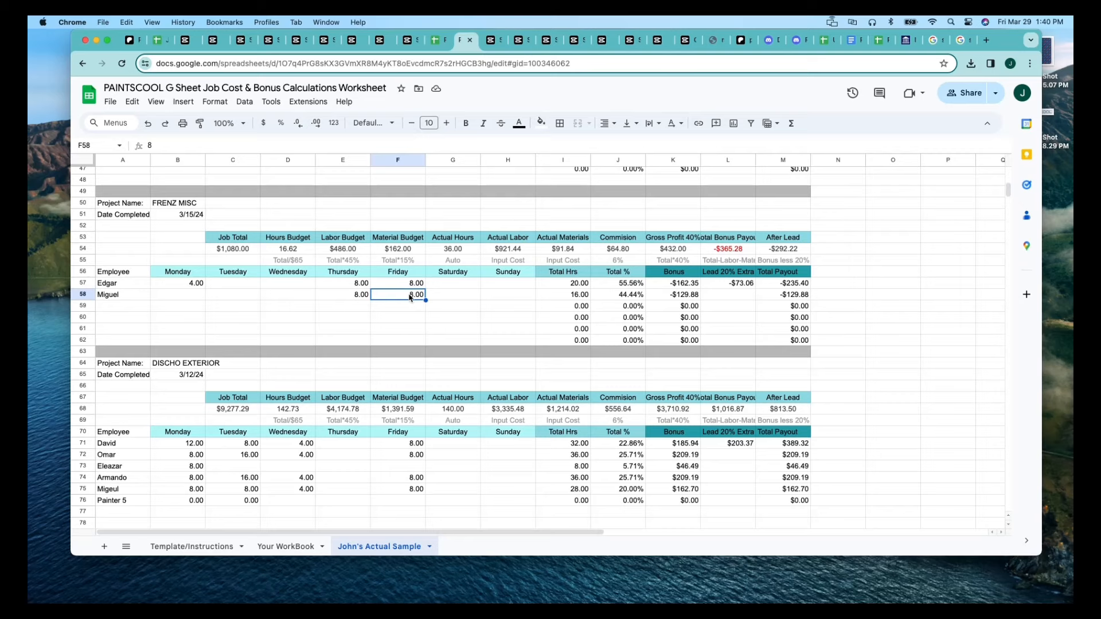
scroll(302, 386, "down", 3)
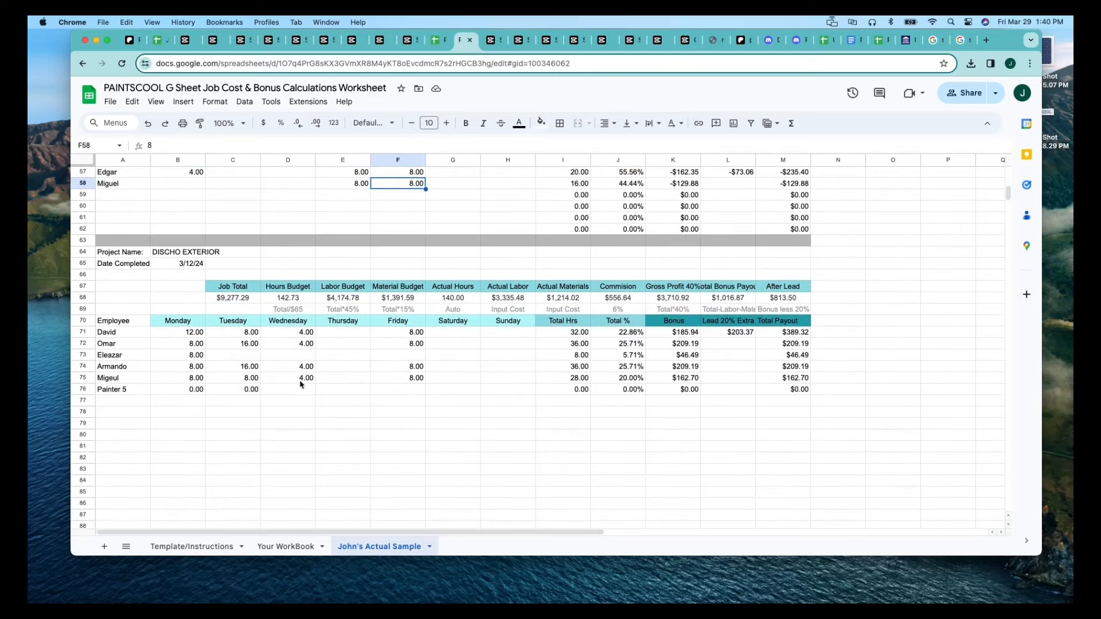
Clear the unused Painter 5 entries from row 76 of the exterior project starting in row 64.
left_click(229, 299)
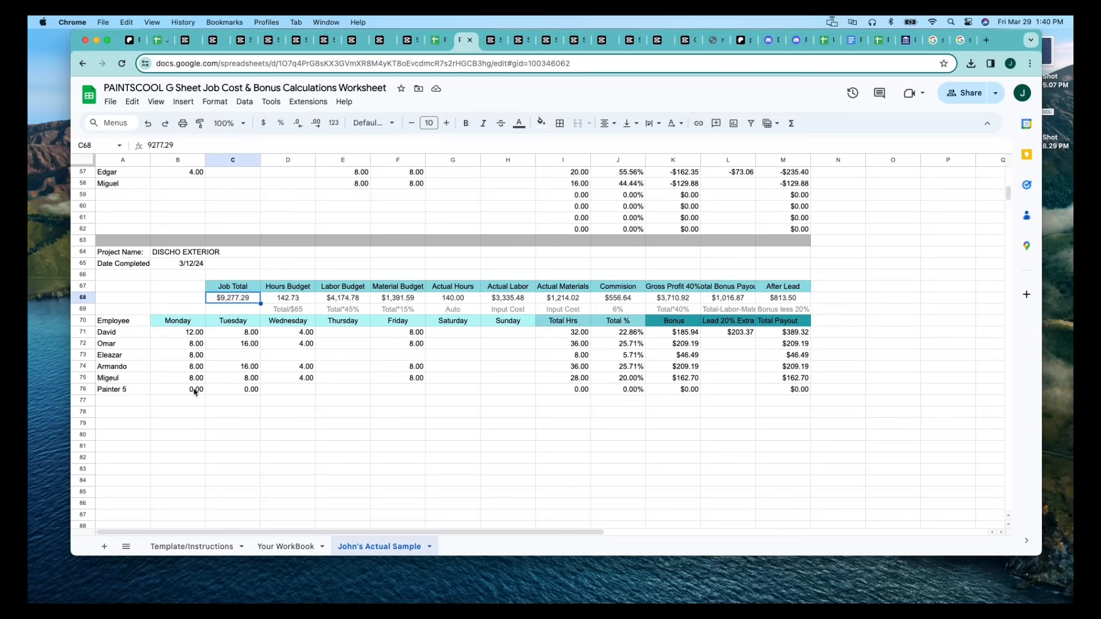
left_click(89, 388)
key("Delete")
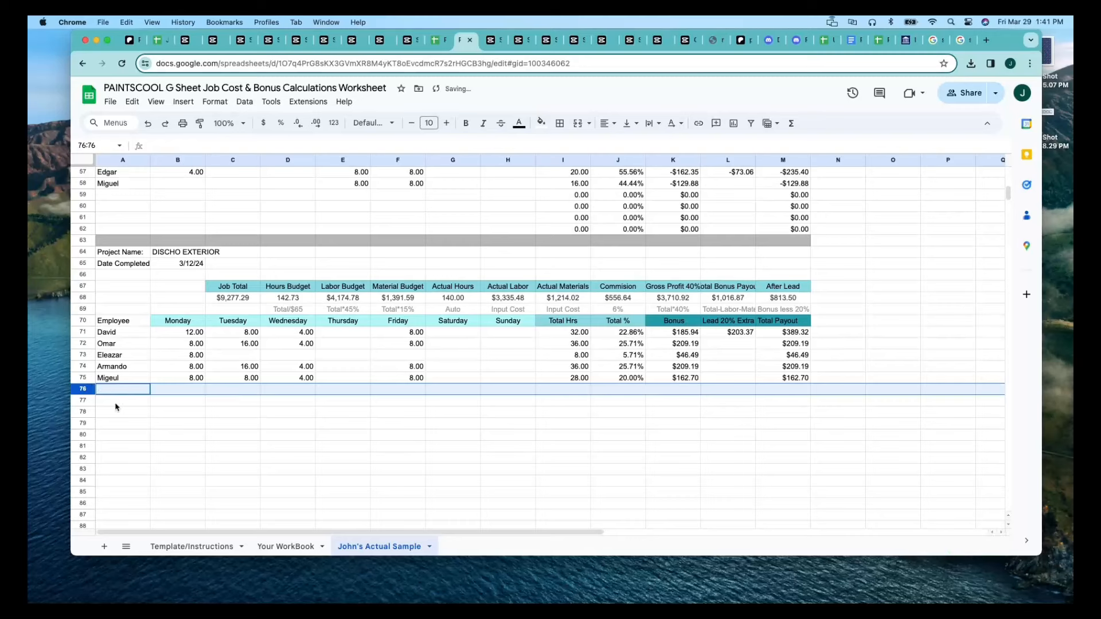
left_click(183, 427)
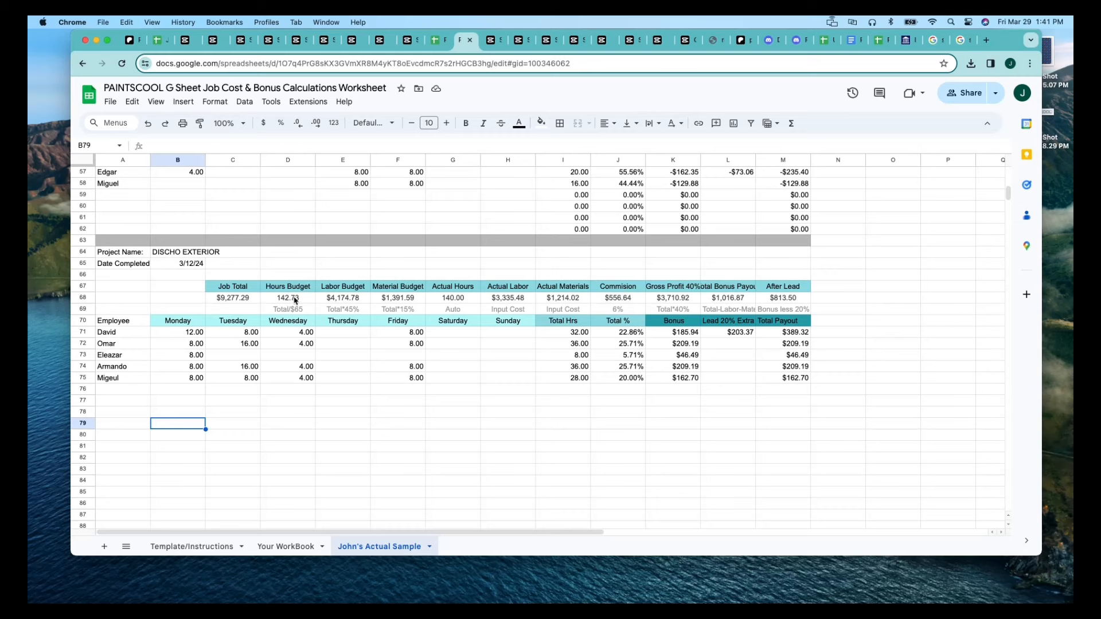
Examine the exterior project's labor and material budgets, actual costs, Commission, Gross Profit and Total Bonus Payout formulas in row 68.
left_click(334, 299)
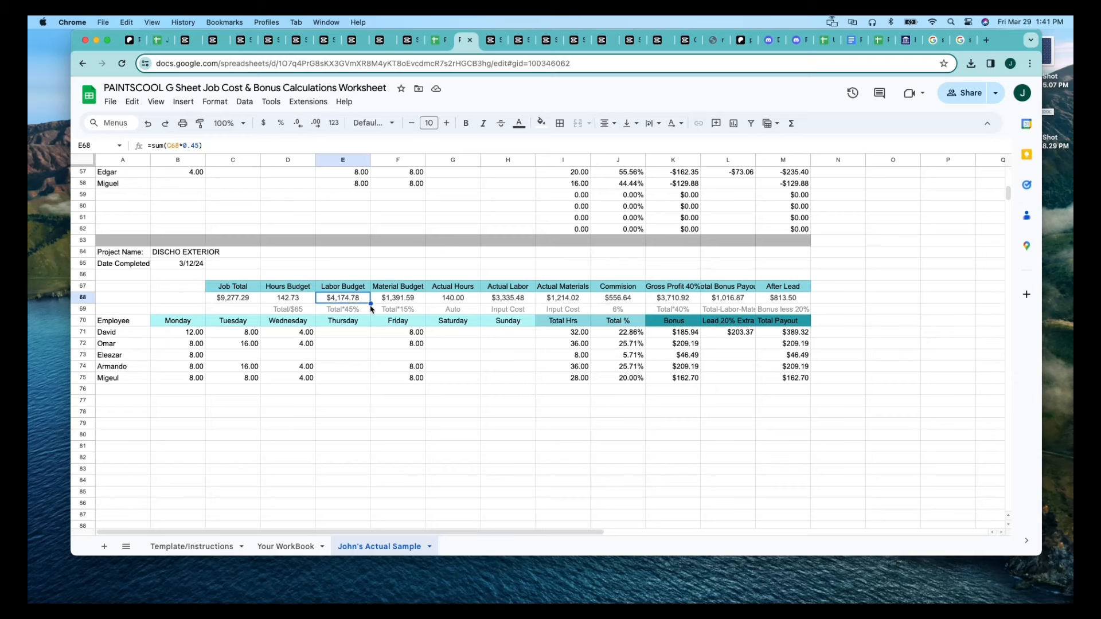
left_click(504, 301)
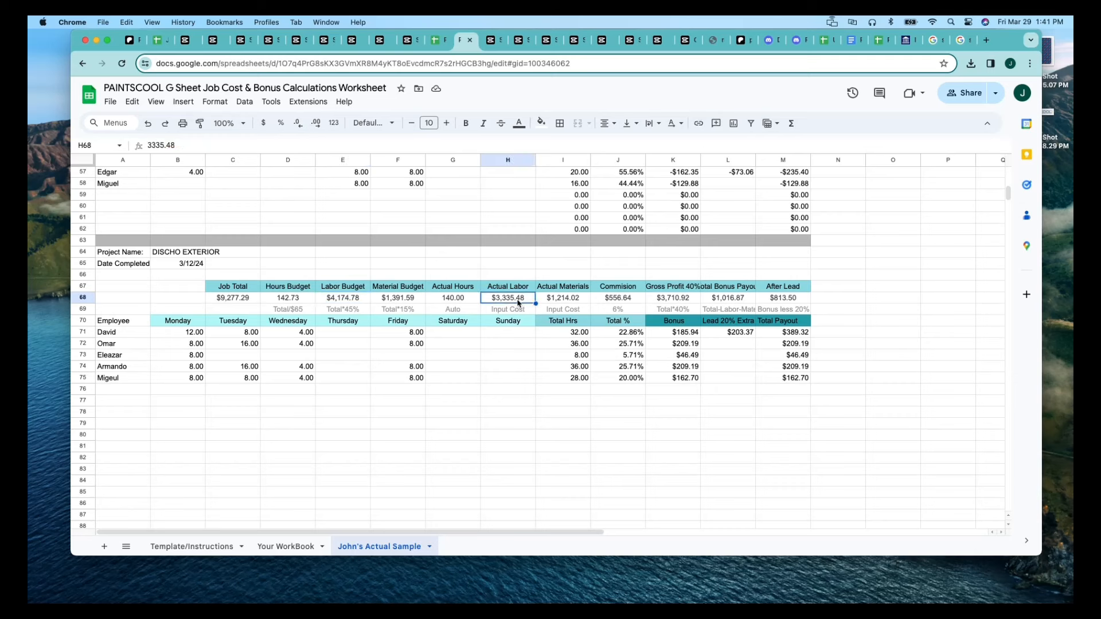
left_click(419, 298)
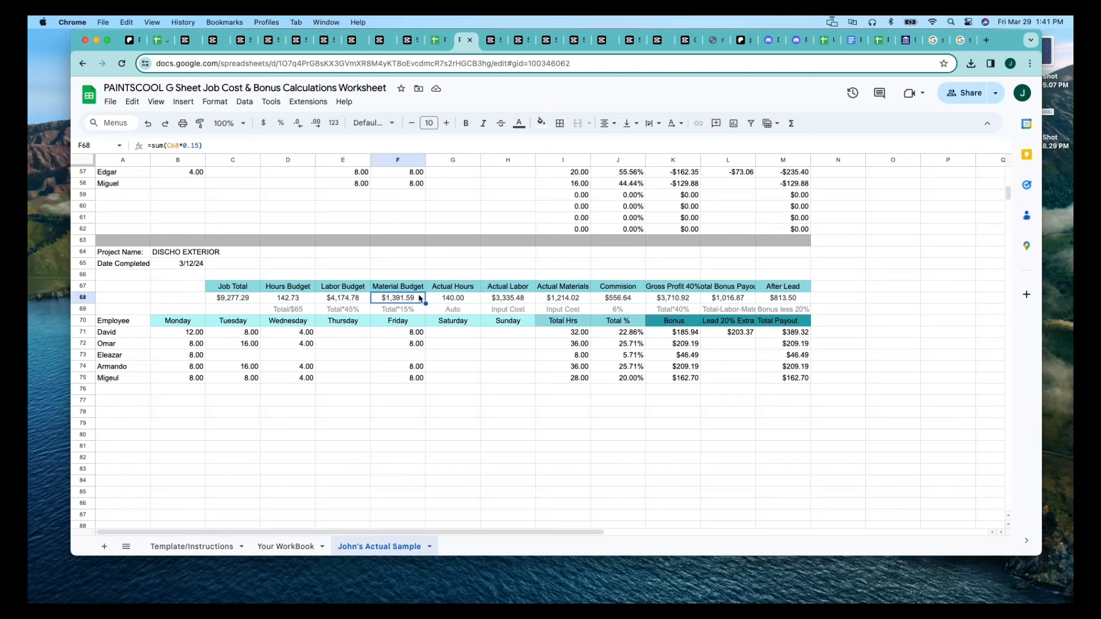
left_click(550, 301)
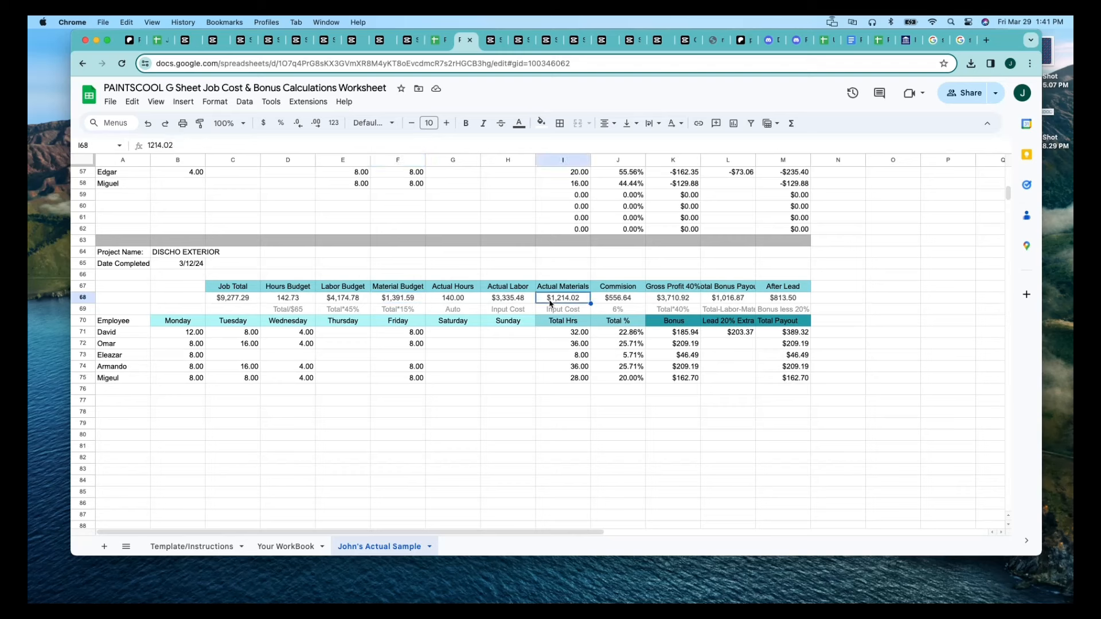
left_click(611, 302)
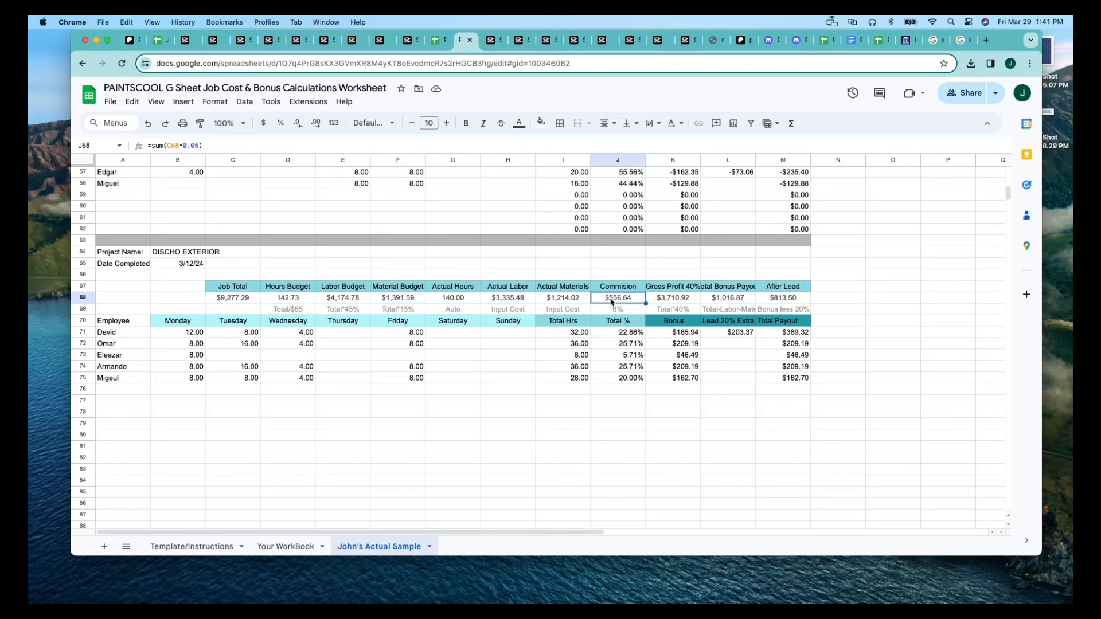
left_click(670, 302)
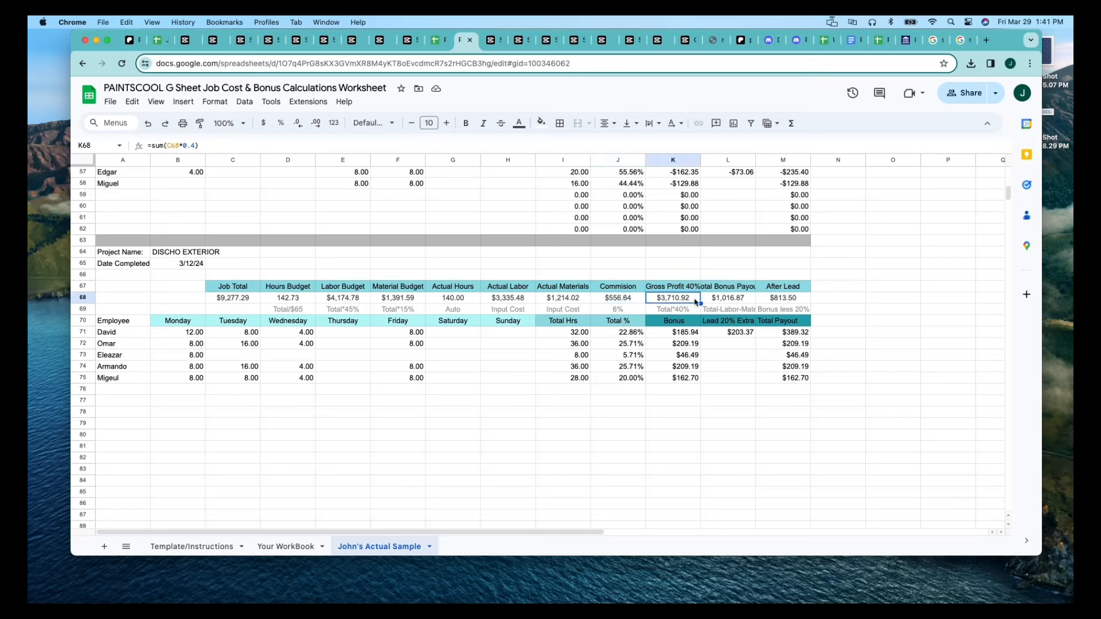
left_click(731, 299)
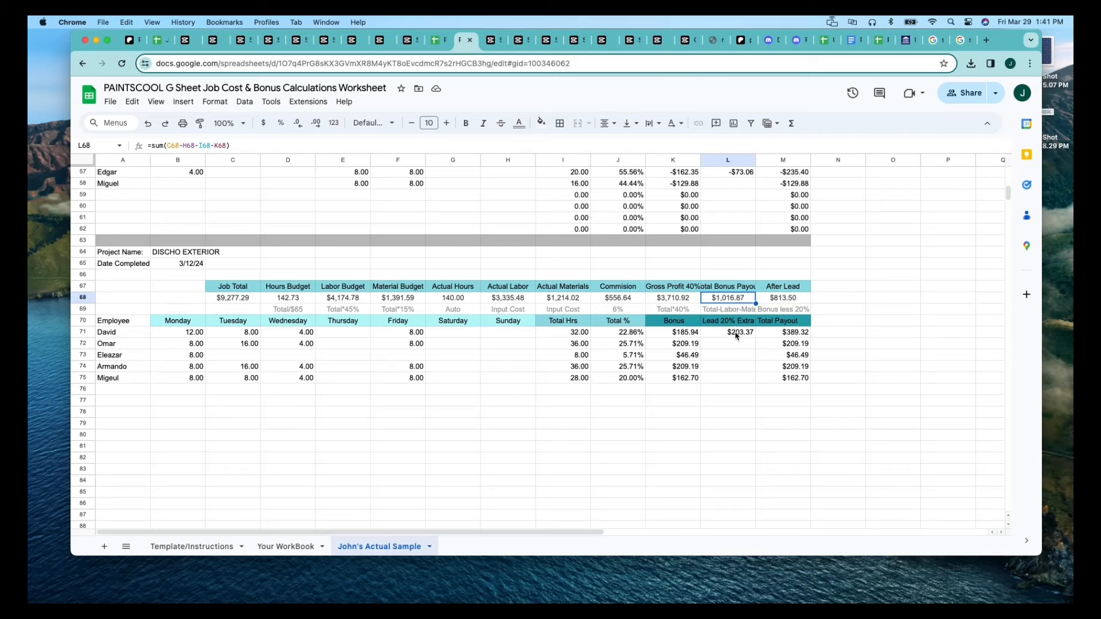
Review each employee's Bonus in K71:K75 and the sum of the Total Payout values in M71:M75.
left_click(694, 335)
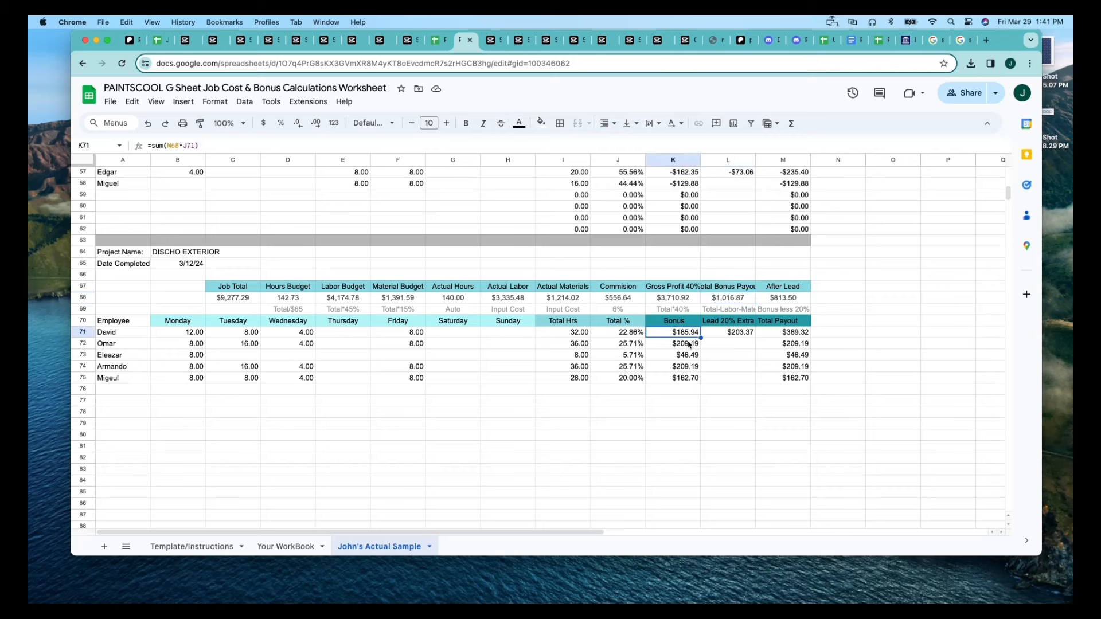
left_click(690, 346)
left_click(688, 357)
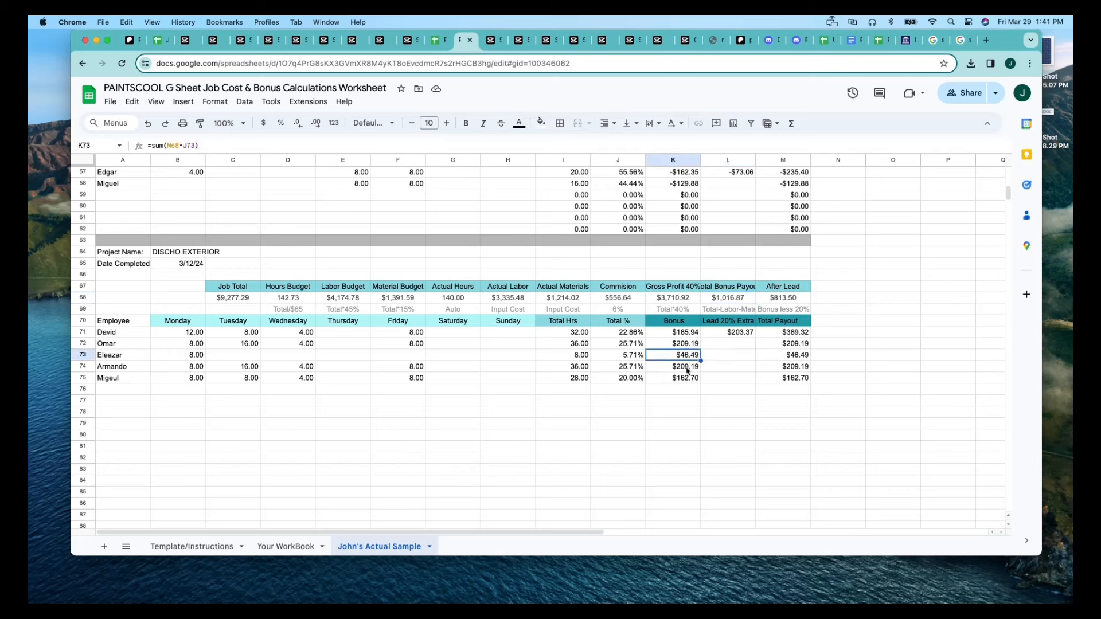
left_click(689, 368)
left_click(689, 380)
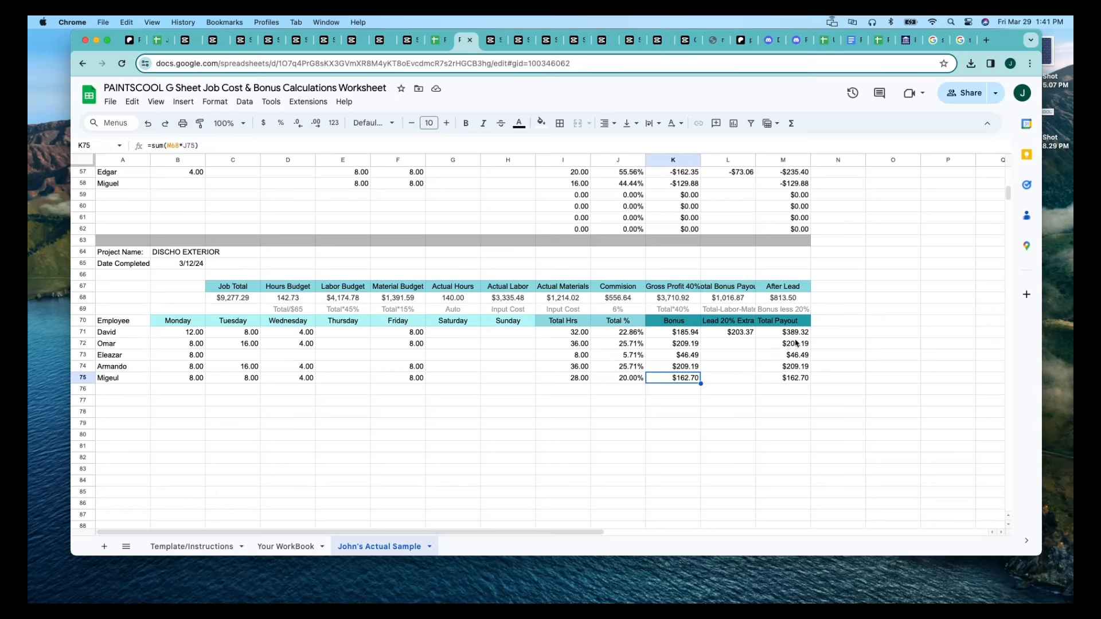
left_click_drag(803, 336, 801, 379)
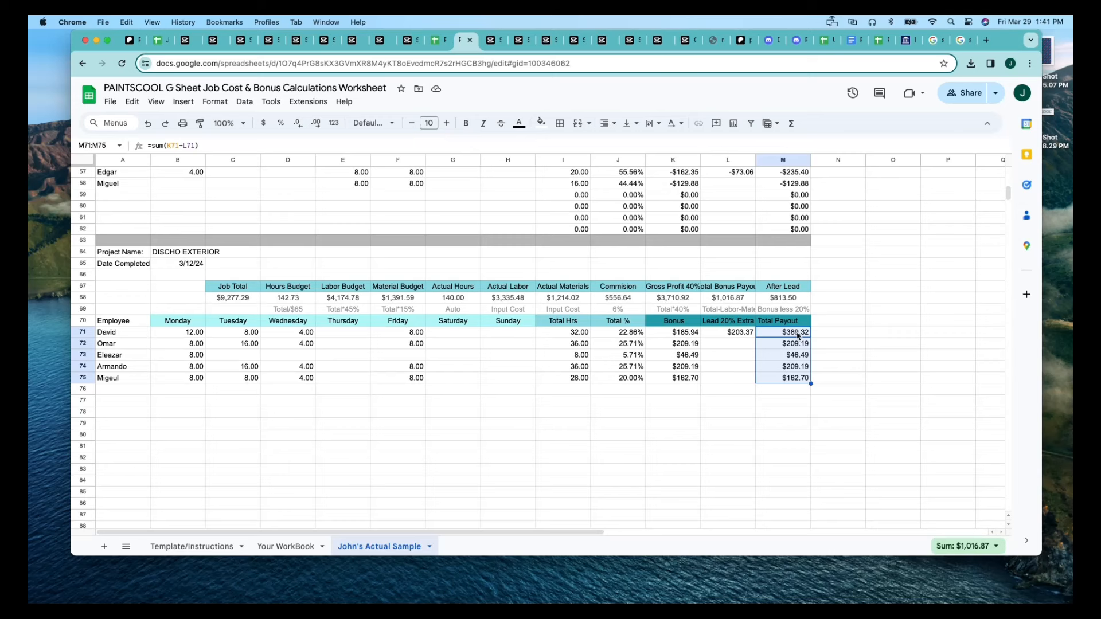
left_click(737, 403)
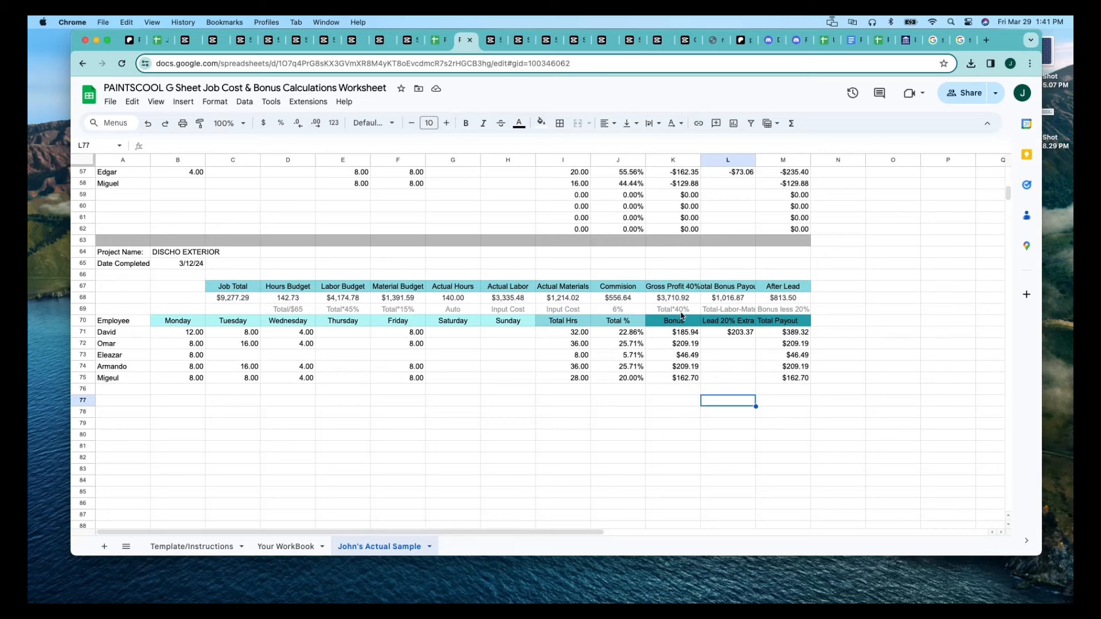
Compare the exterior project's Gross Profit in K68 with the summed employee payouts in M71:M75.
left_click(680, 299)
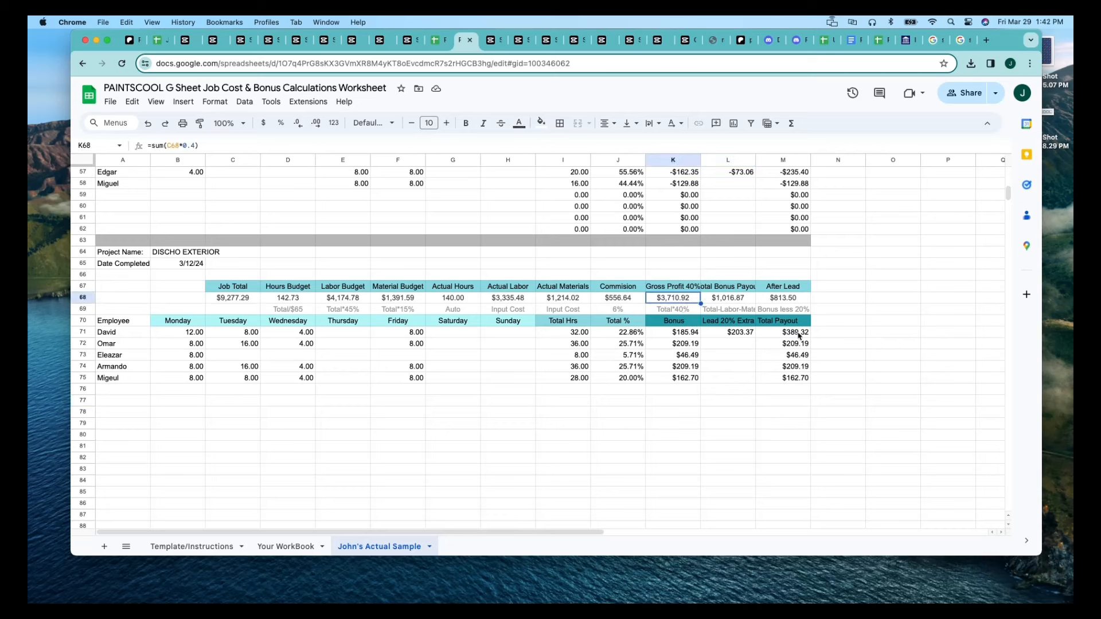
left_click_drag(797, 333, 803, 383)
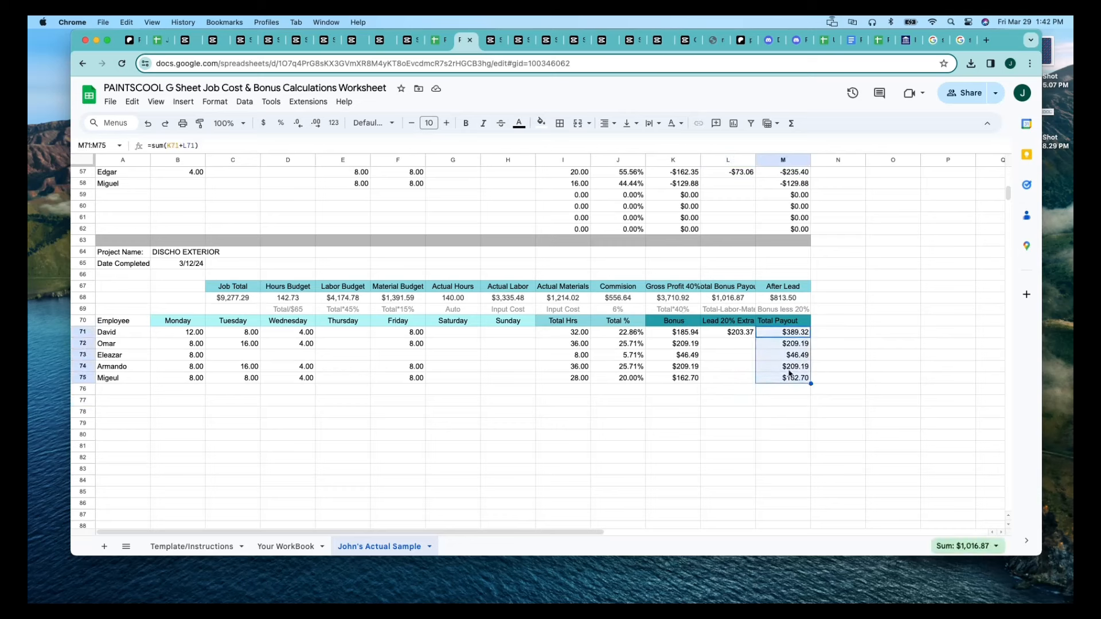
left_click(672, 301)
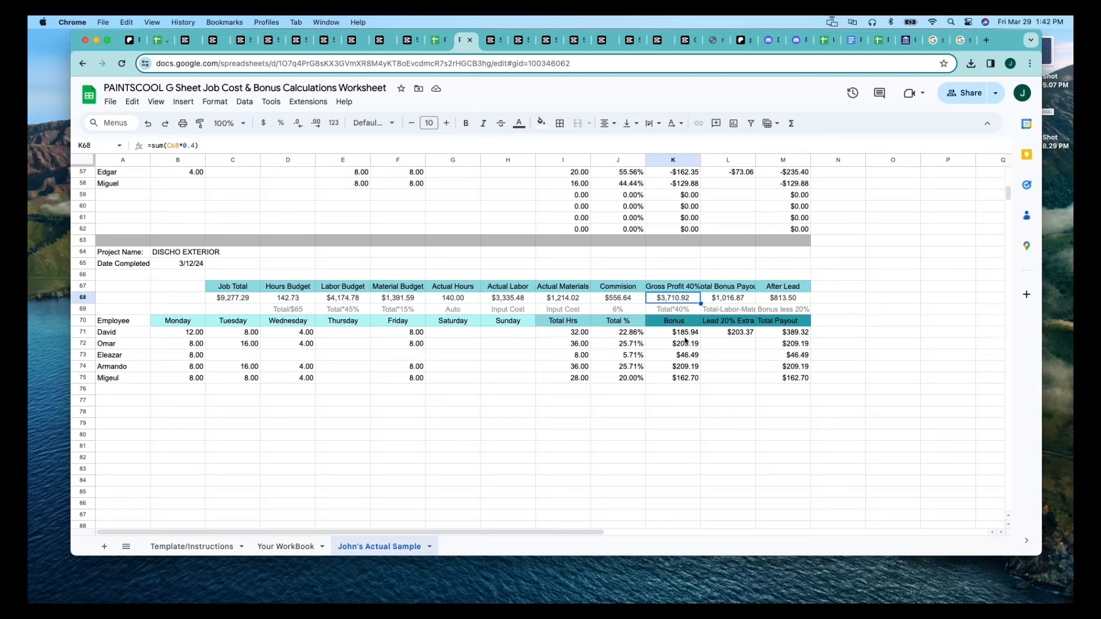
left_click(720, 390)
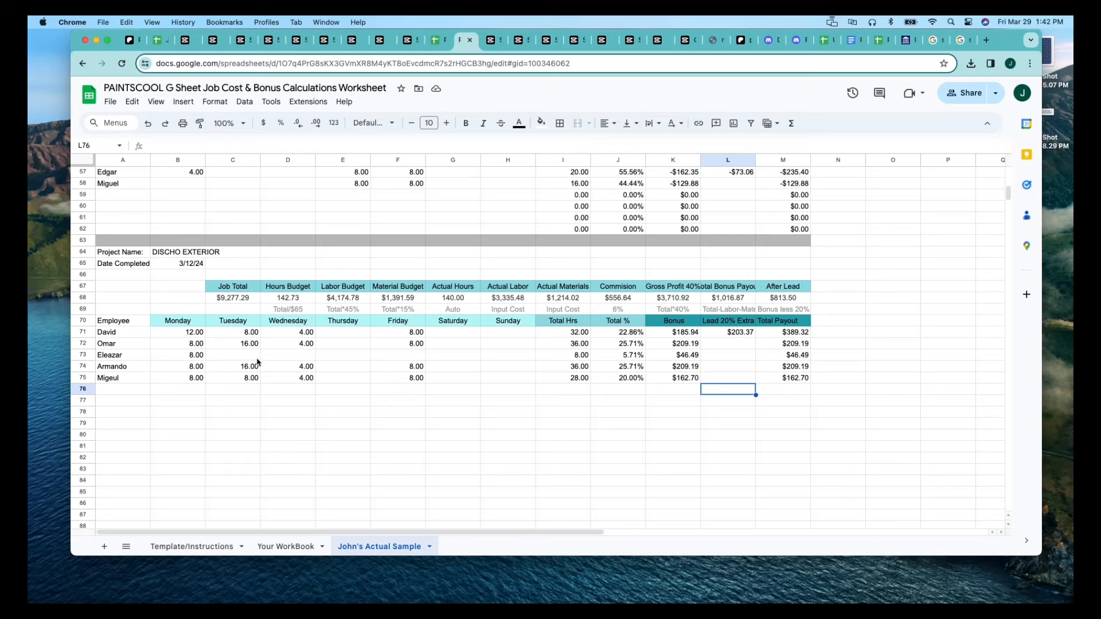
Review the Monday hours in B71, B73 and B74 and the Tuesday hours in C74.
left_click(203, 369)
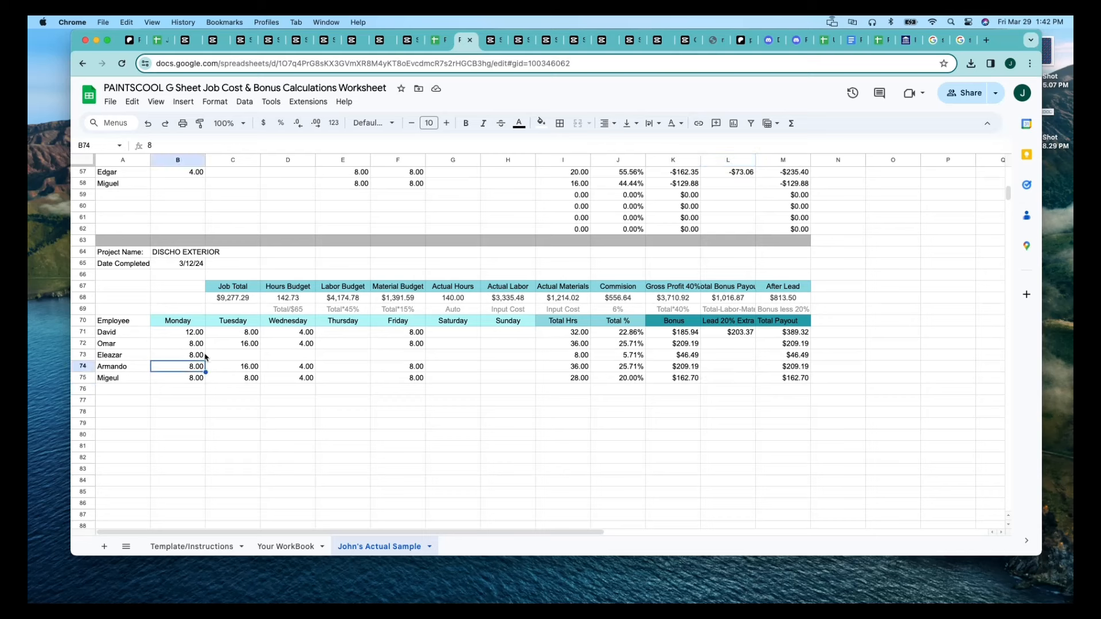
left_click(241, 367)
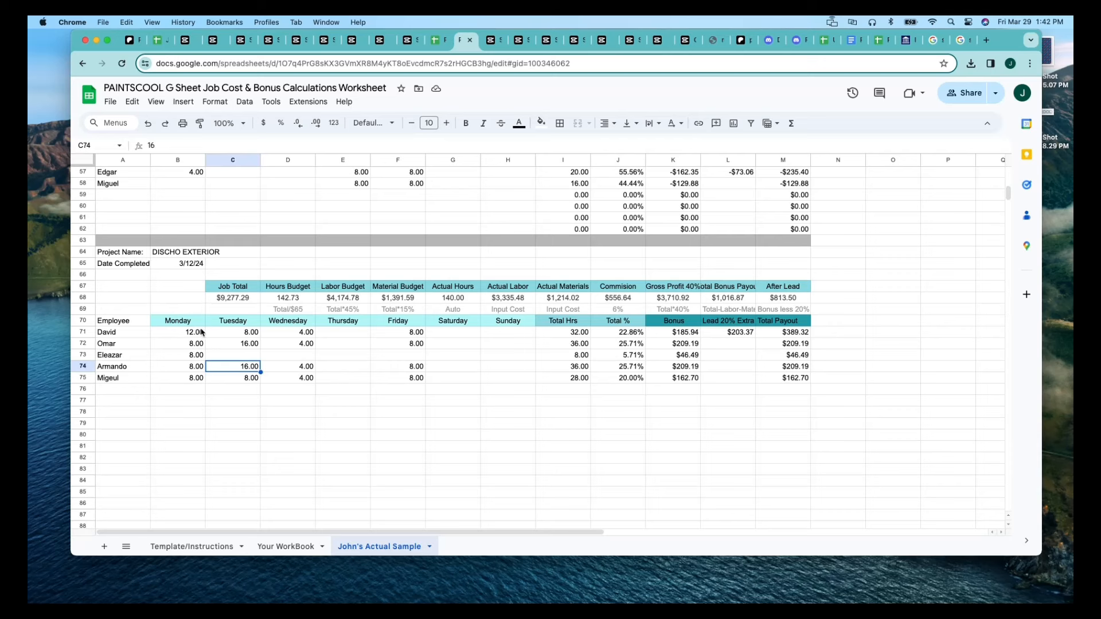
left_click(201, 333)
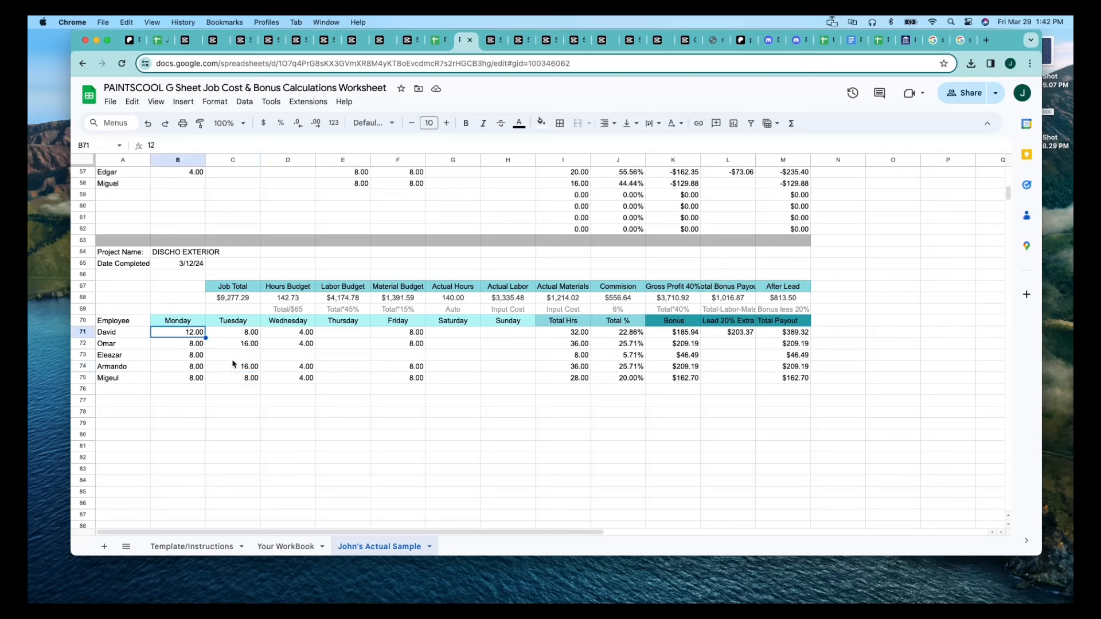
left_click(202, 356)
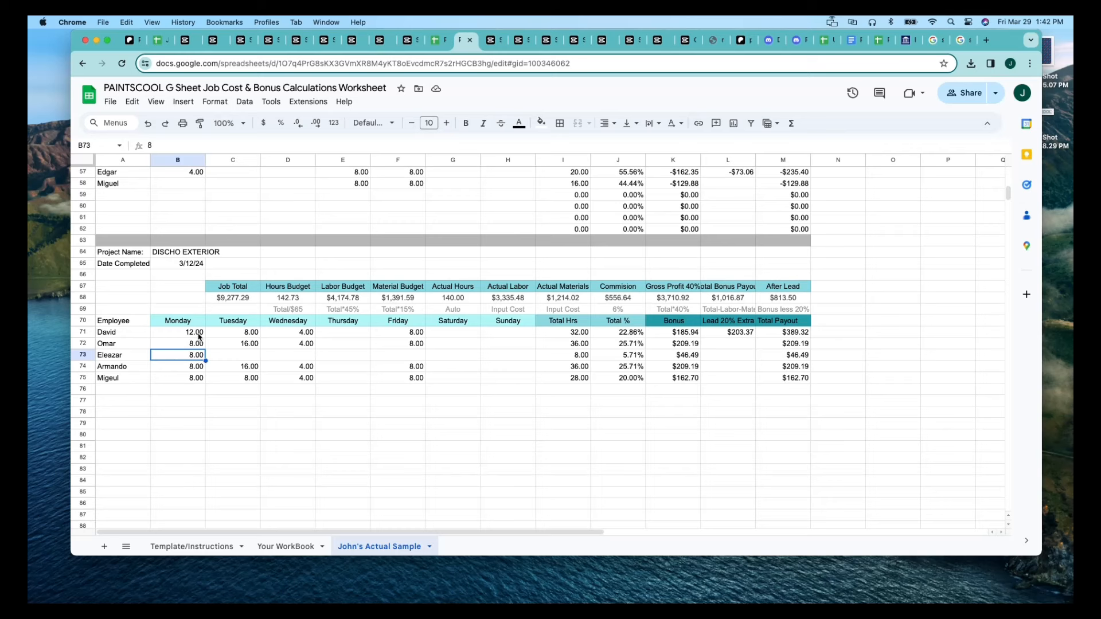
left_click(199, 338)
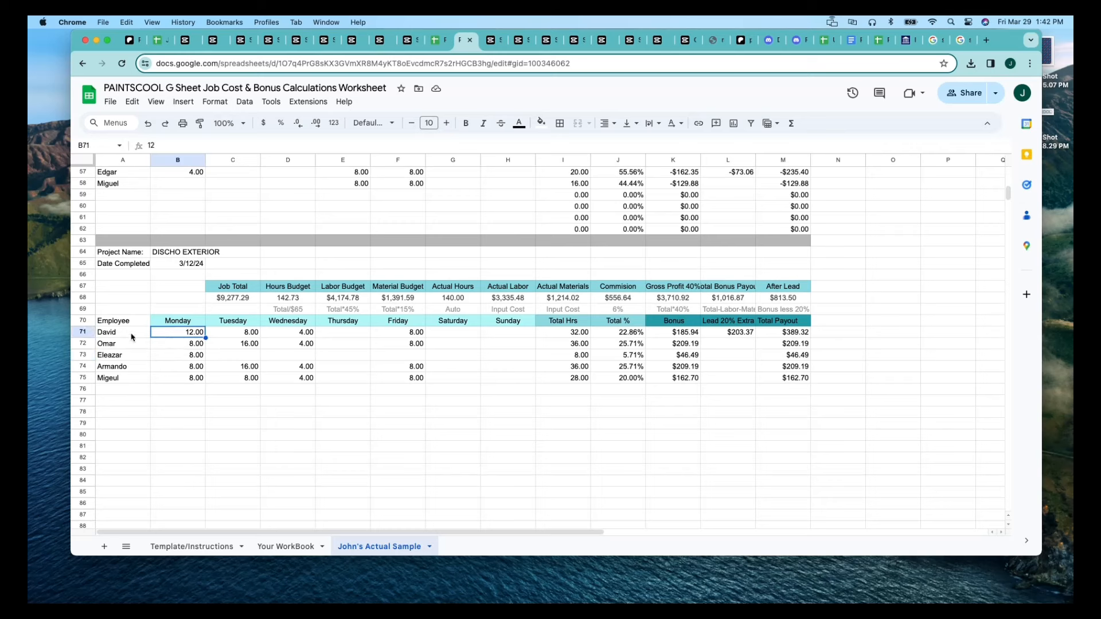
Compare the hours in B72 and C72 with those in B71 and C74, and check the completion date in B65.
left_click(340, 346)
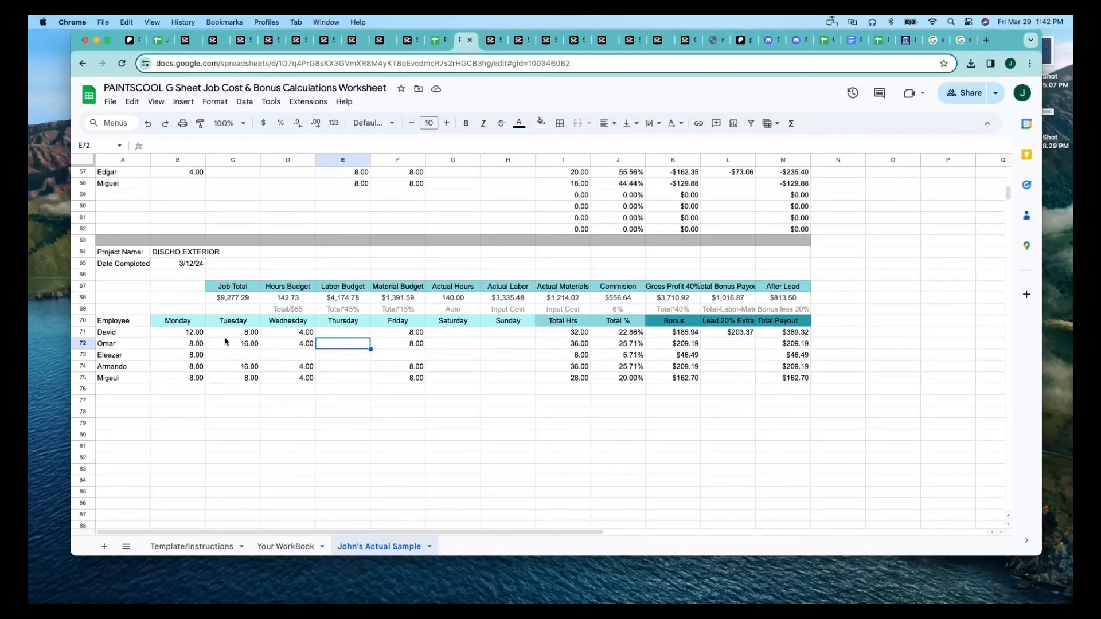
left_click(197, 343)
left_click(243, 346)
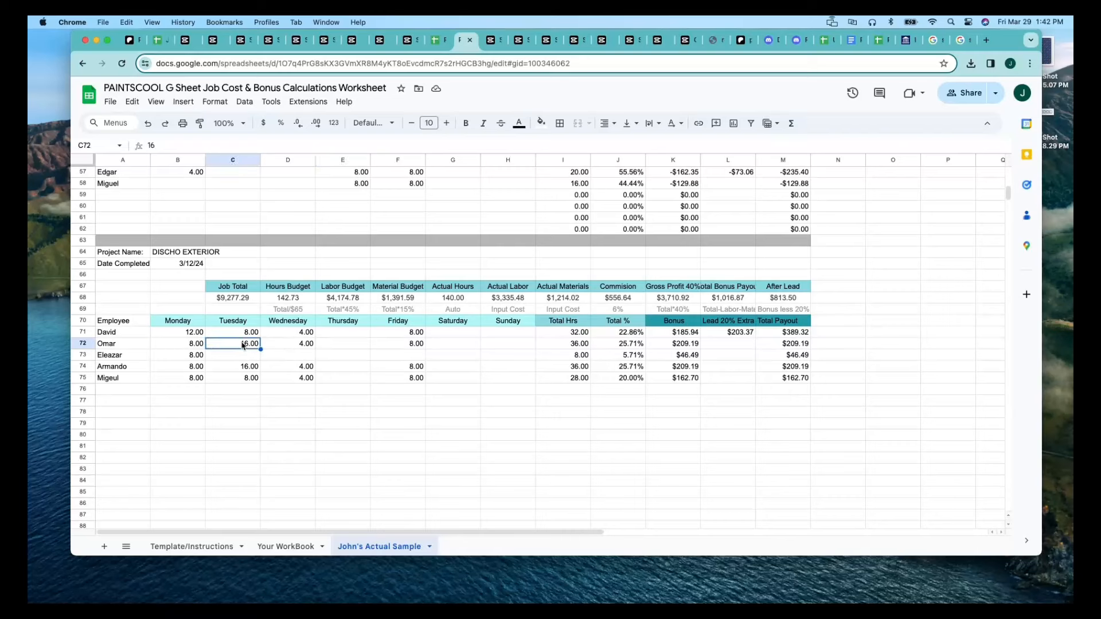
left_click(196, 335)
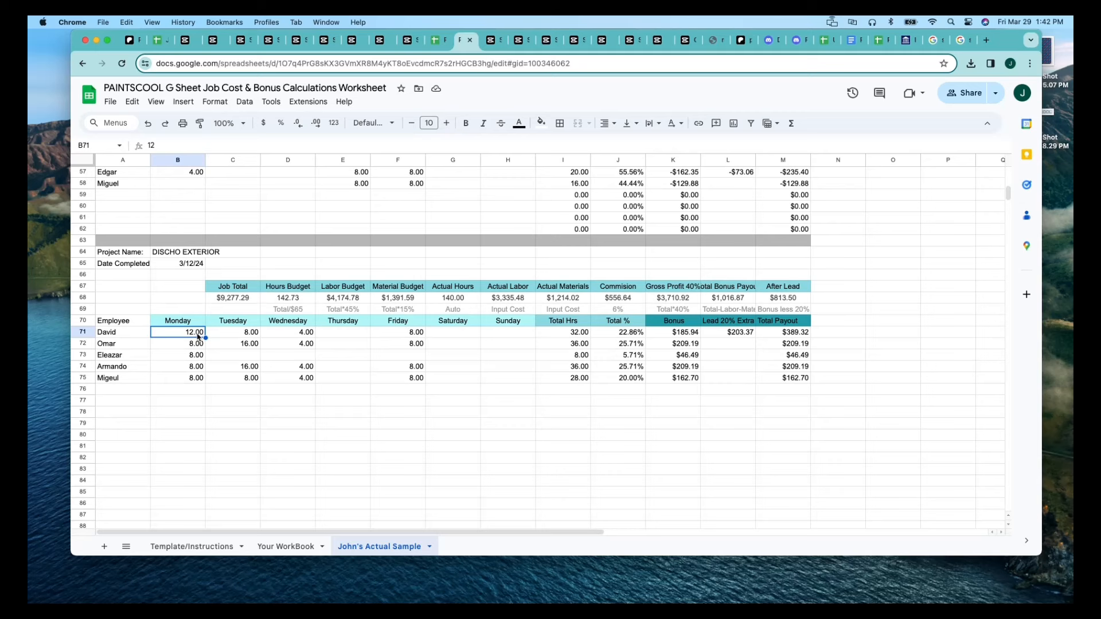
left_click(240, 346)
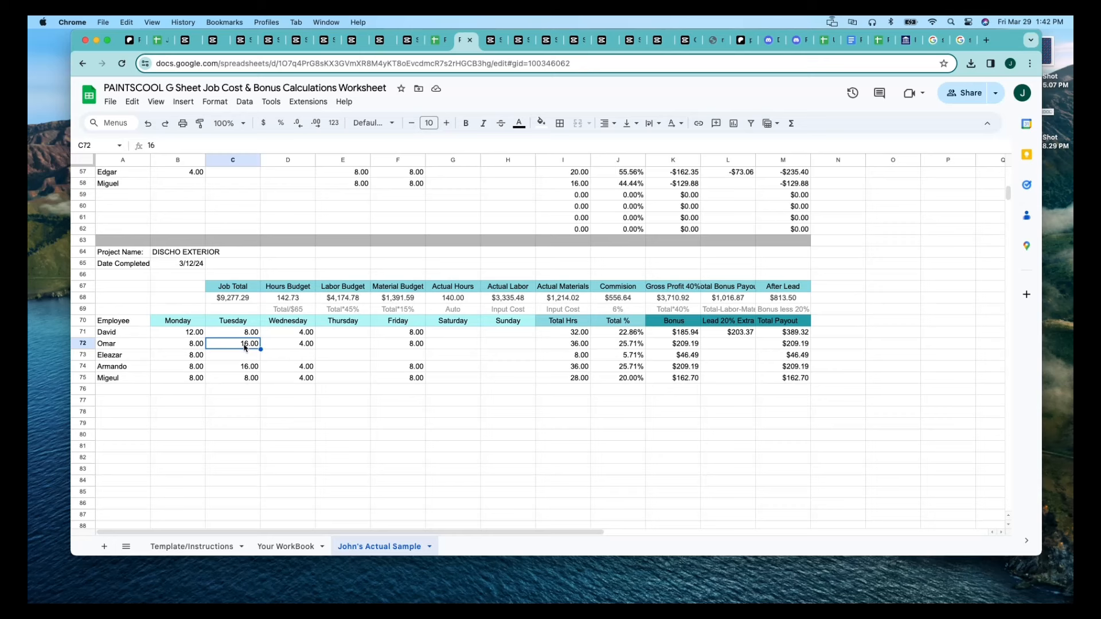
left_click(254, 368)
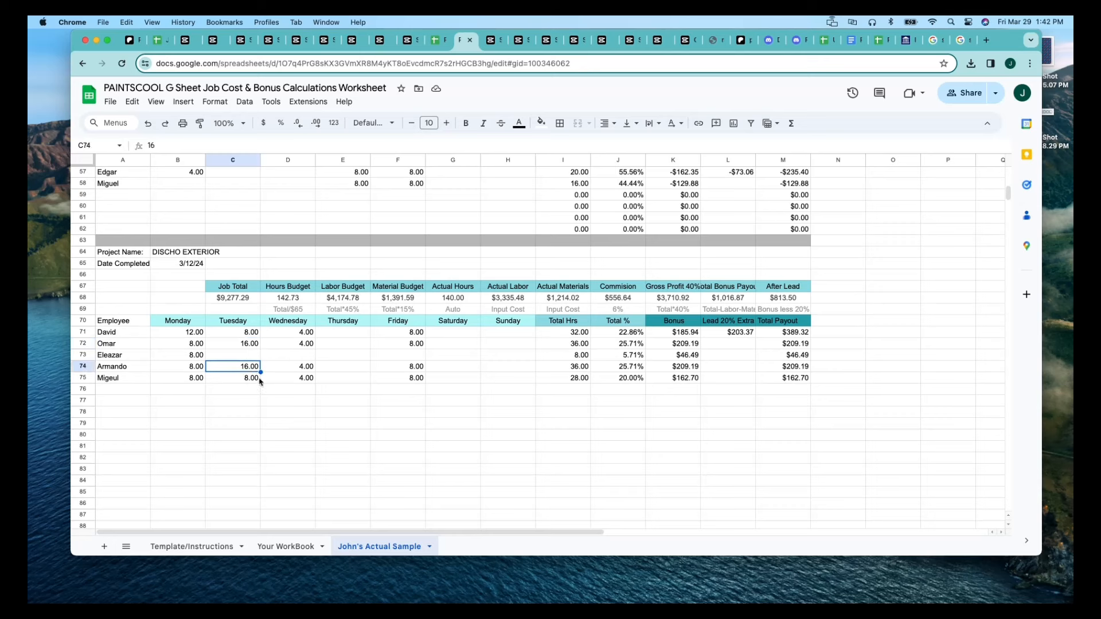
left_click(302, 401)
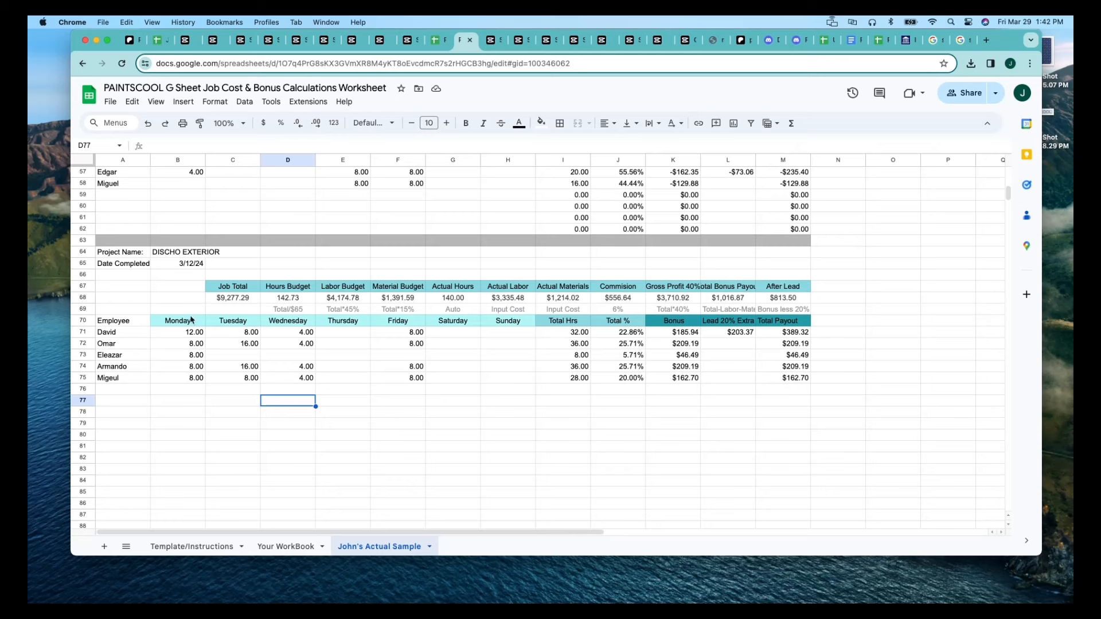
left_click(191, 266)
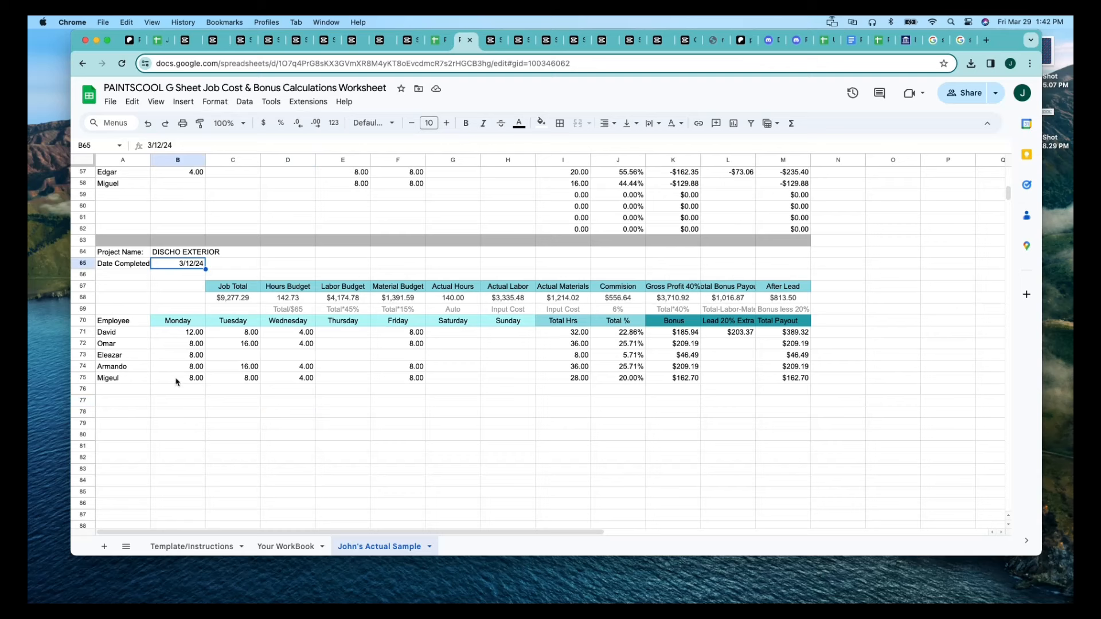
left_click(179, 391)
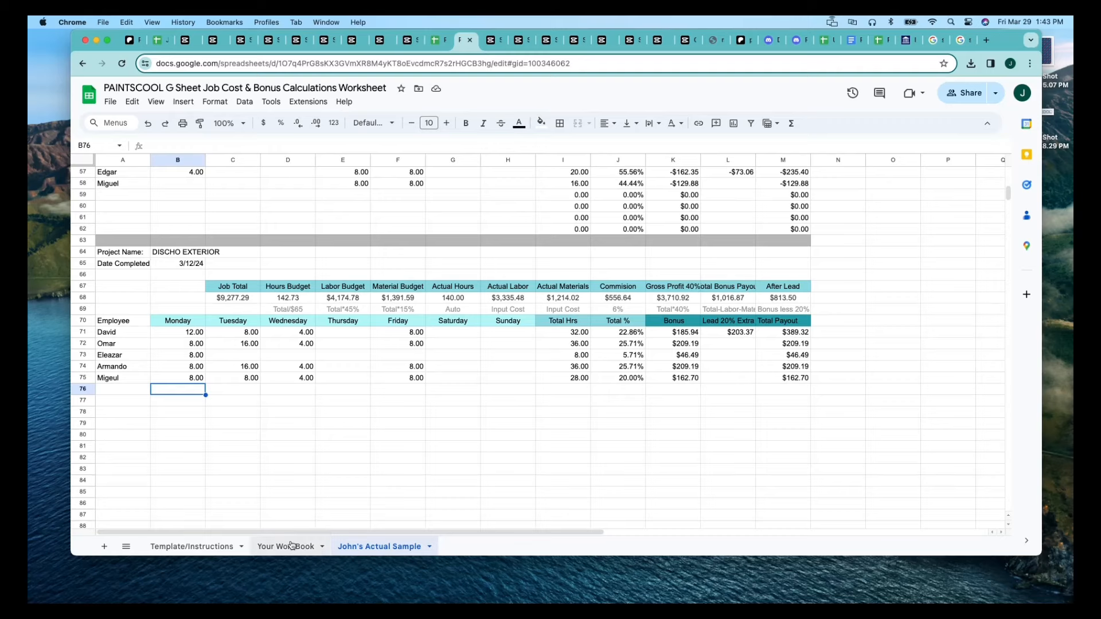
Look back over the completed projects up to row 1 of the actual sample sheet, and open the Your WorkBook sheet.
scroll(339, 445, "up", 8)
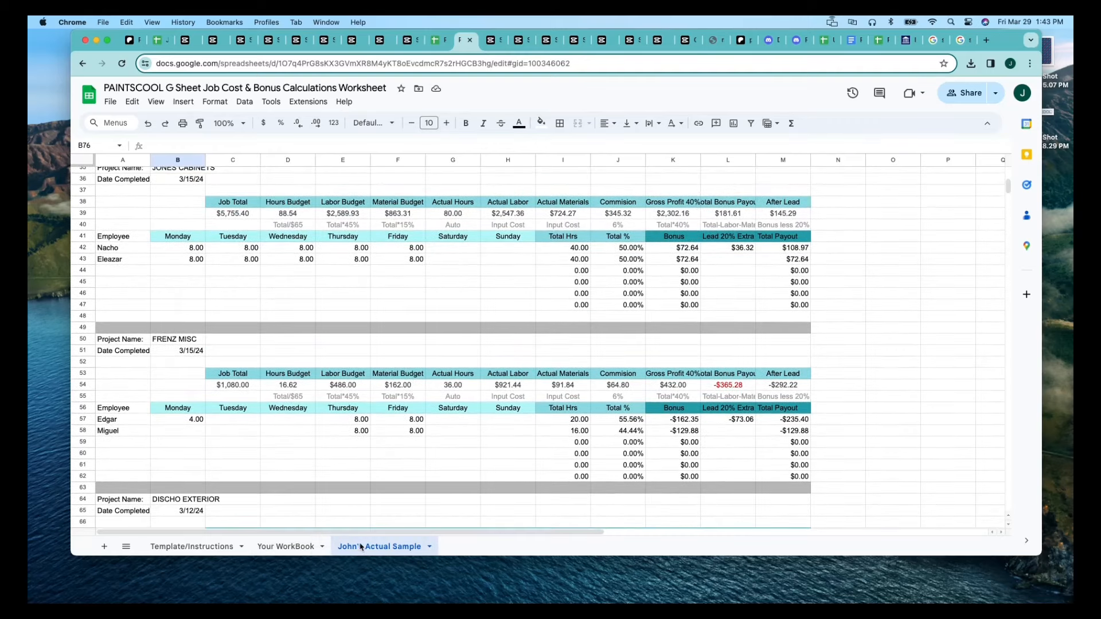
scroll(308, 378, "up", 7)
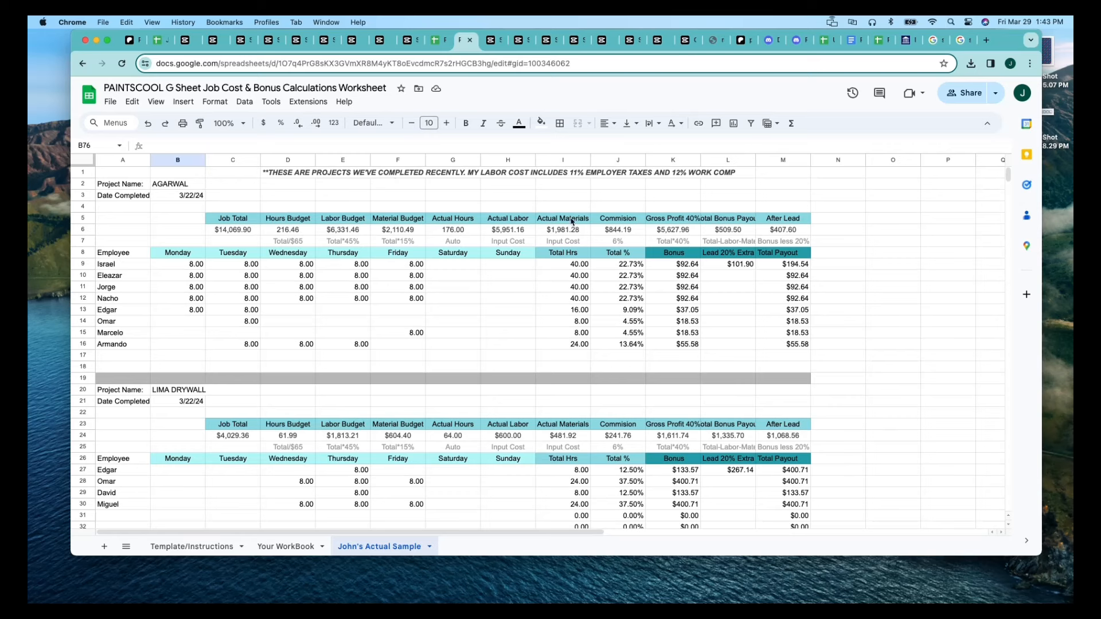
left_click(288, 548)
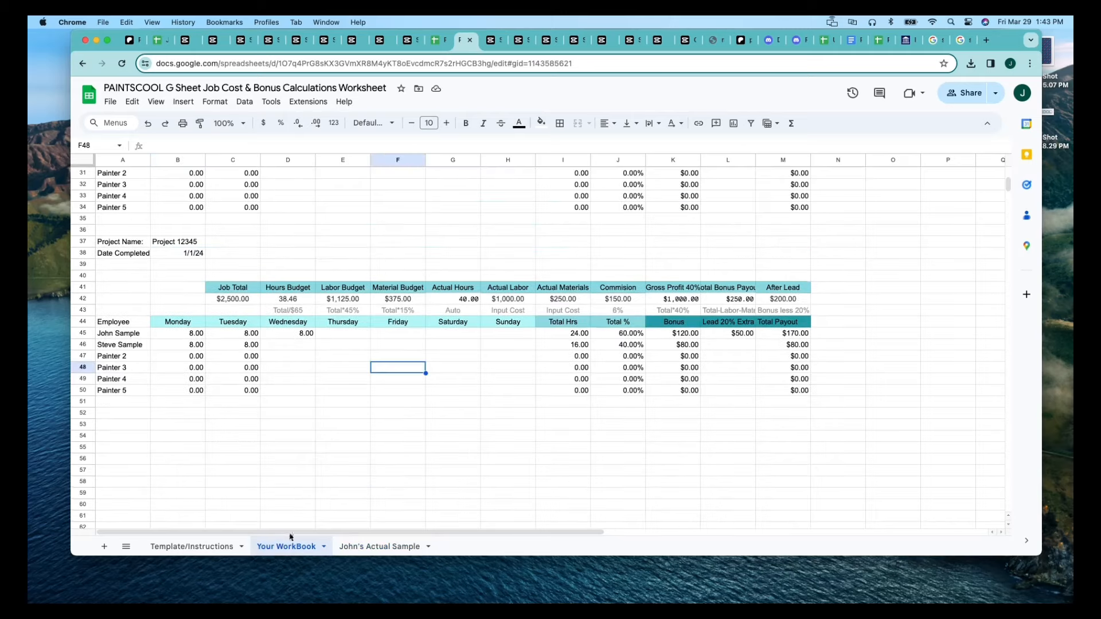
Look over the top of Your WorkBook, and open Template/Instructions to view its field explanations and the 5 Painter Template.
scroll(329, 434, "up", 10)
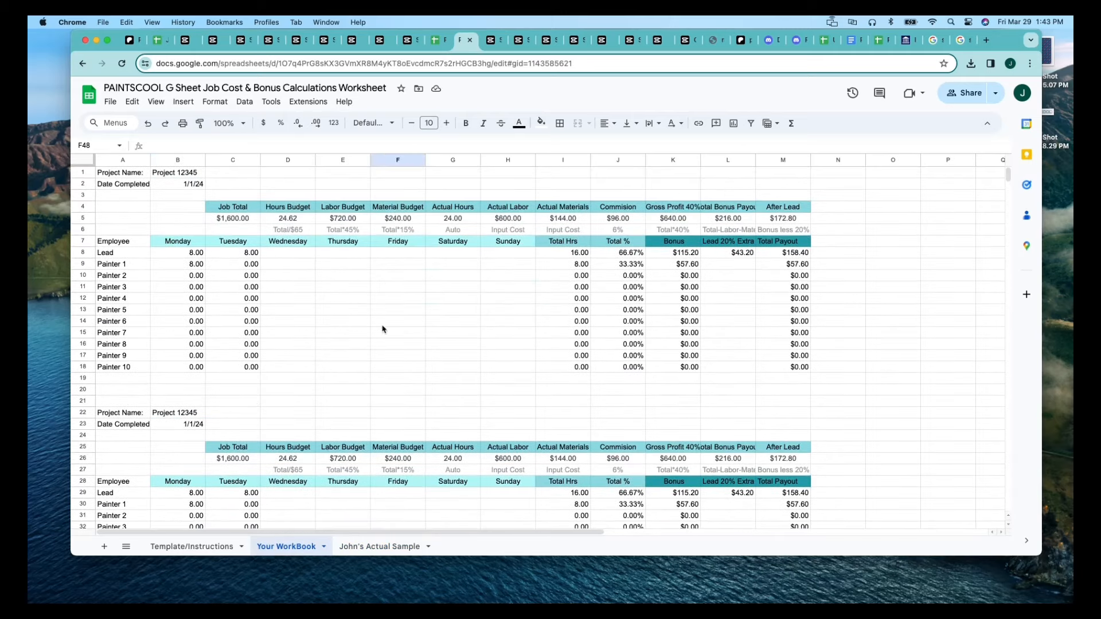
left_click(395, 245)
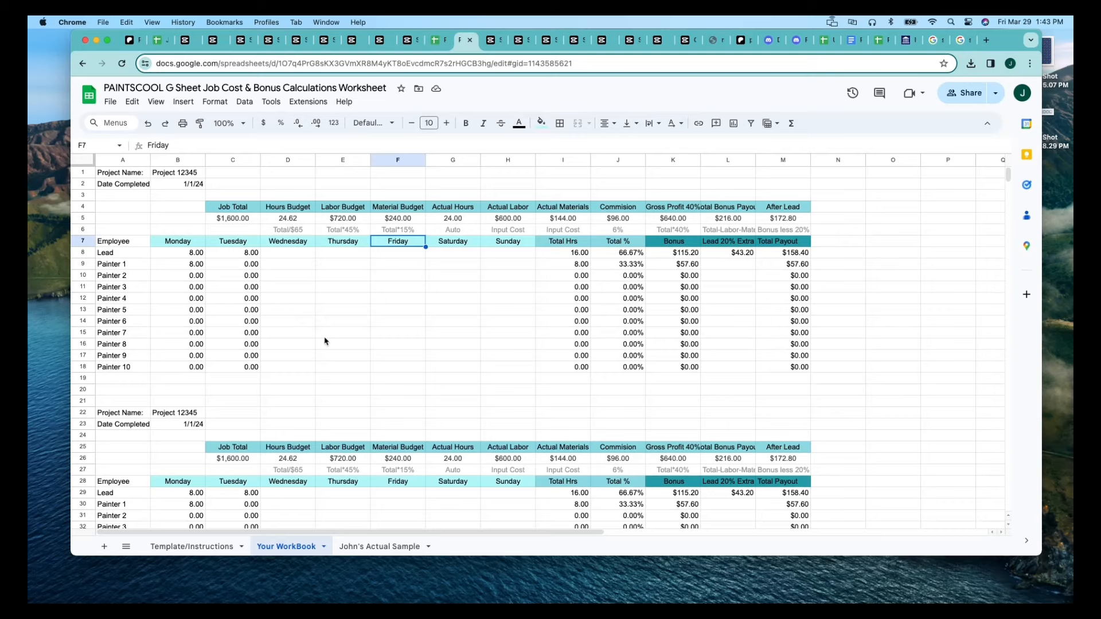
left_click(177, 547)
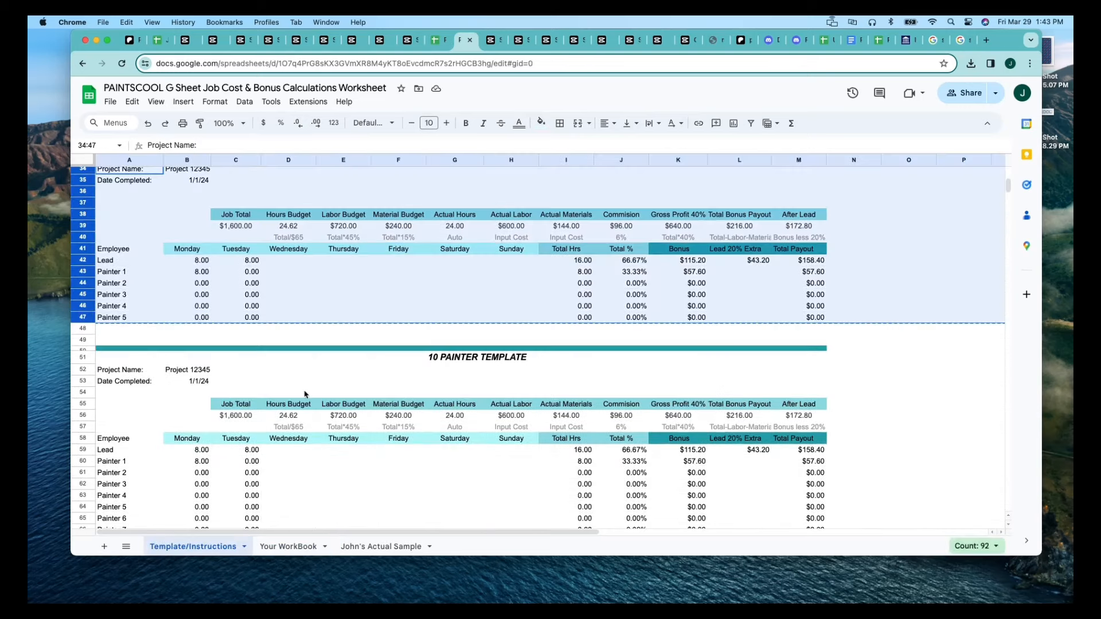
left_click(344, 360)
scroll(345, 366, "up", 5)
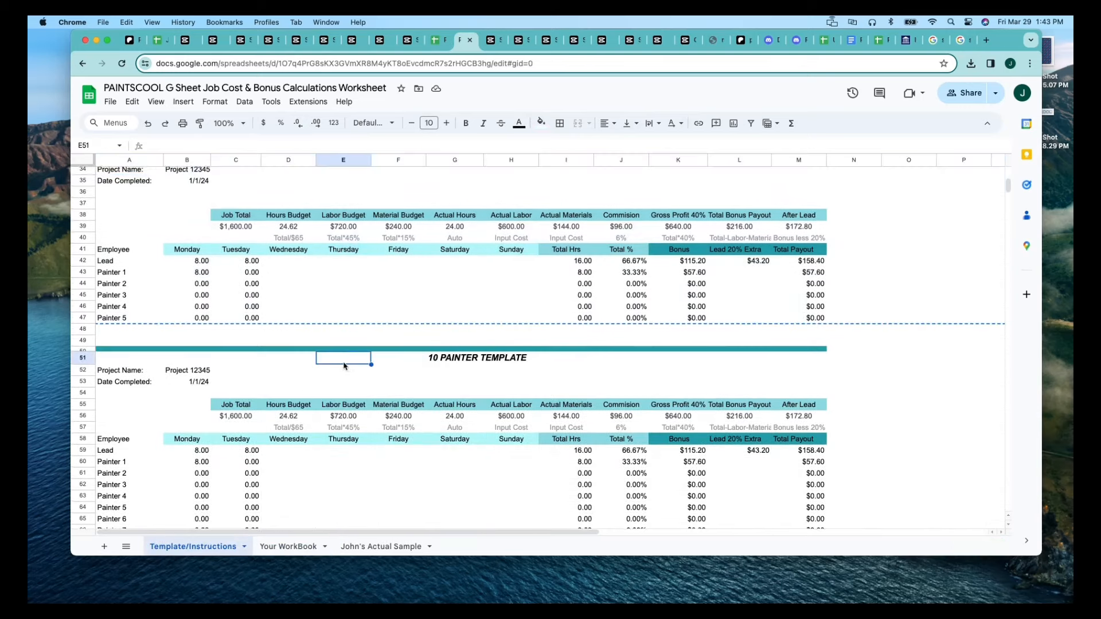
scroll(344, 367, "up", 5)
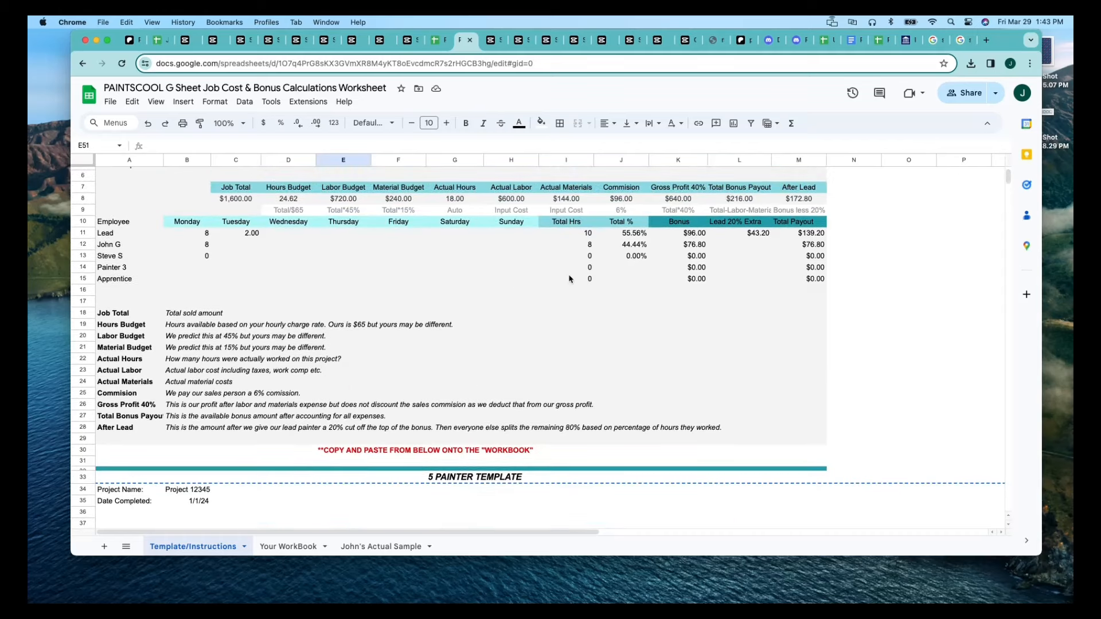
scroll(562, 277, "down", 1)
scroll(562, 277, "down", 5)
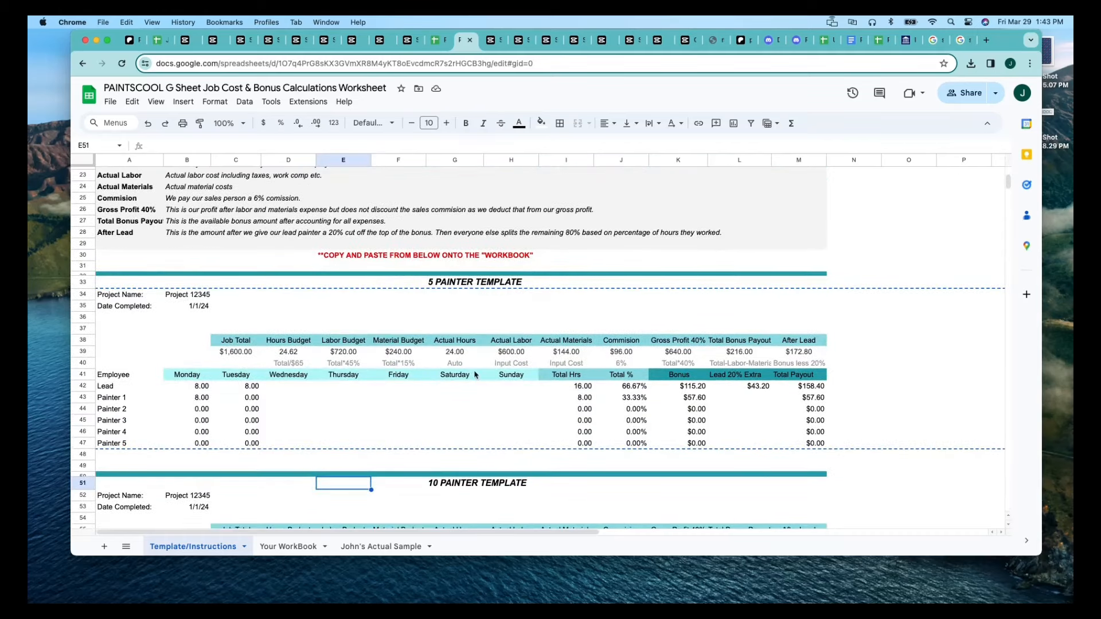
scroll(496, 335, "down", 3)
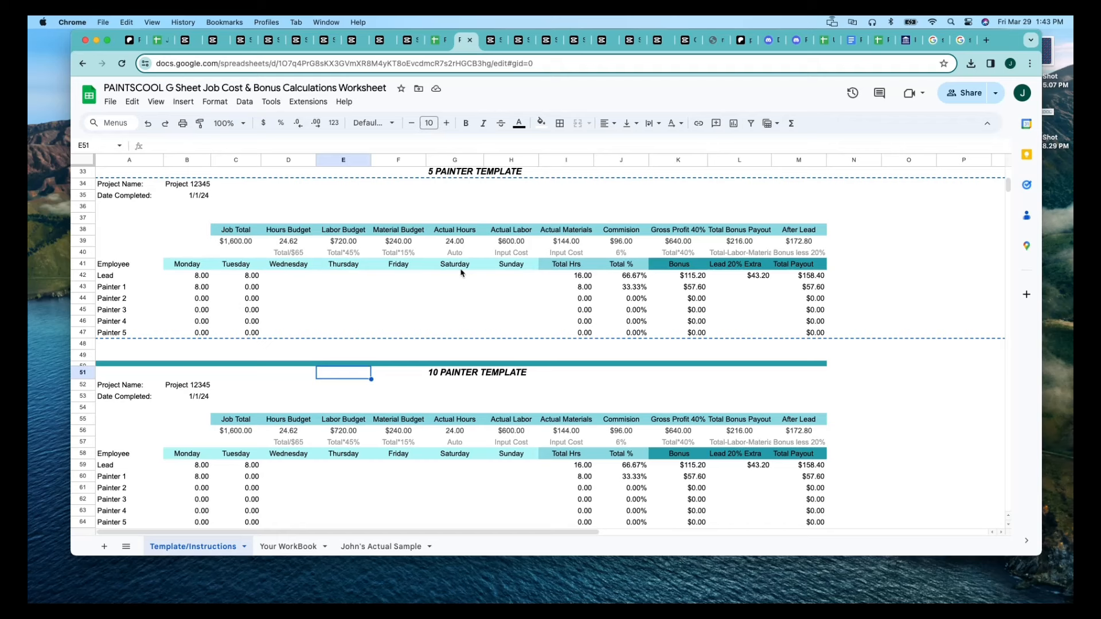
Review the 5 Painter Template's Actual Hours in G39, Actual Labor in H39, Actual Materials in I39 and the Lead's Total % in J42.
left_click(453, 244)
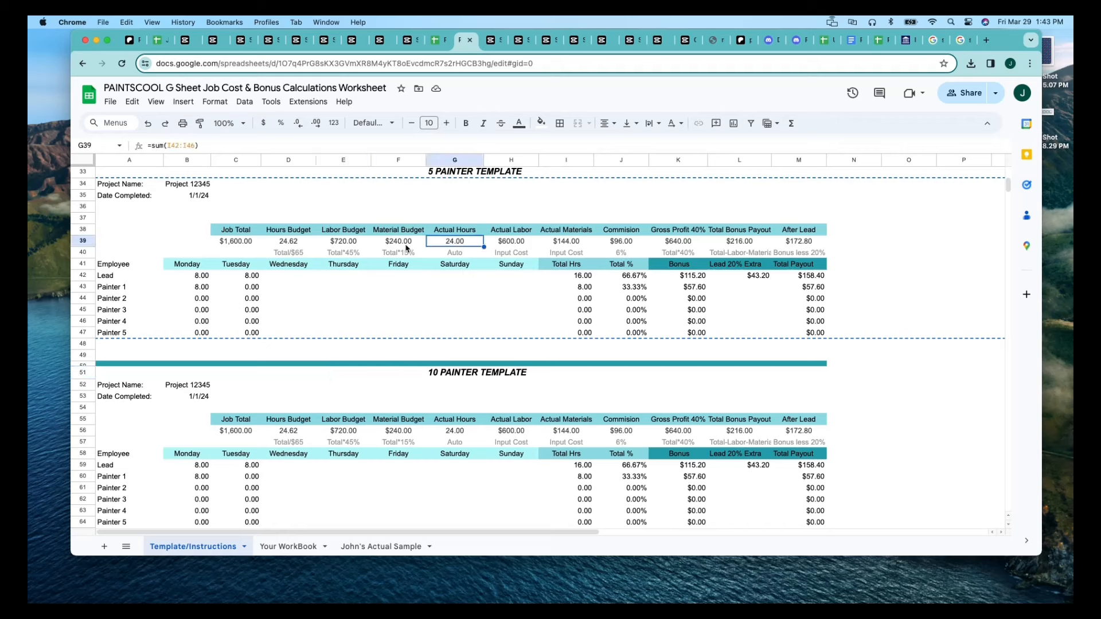
left_click(408, 252)
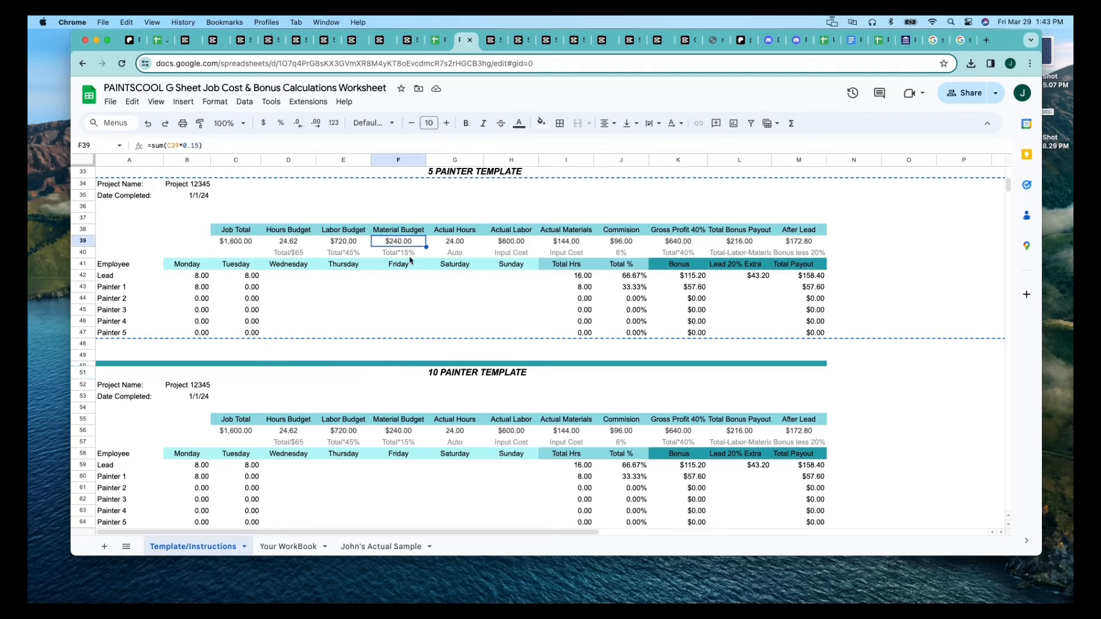
left_click(448, 255)
left_click(454, 243)
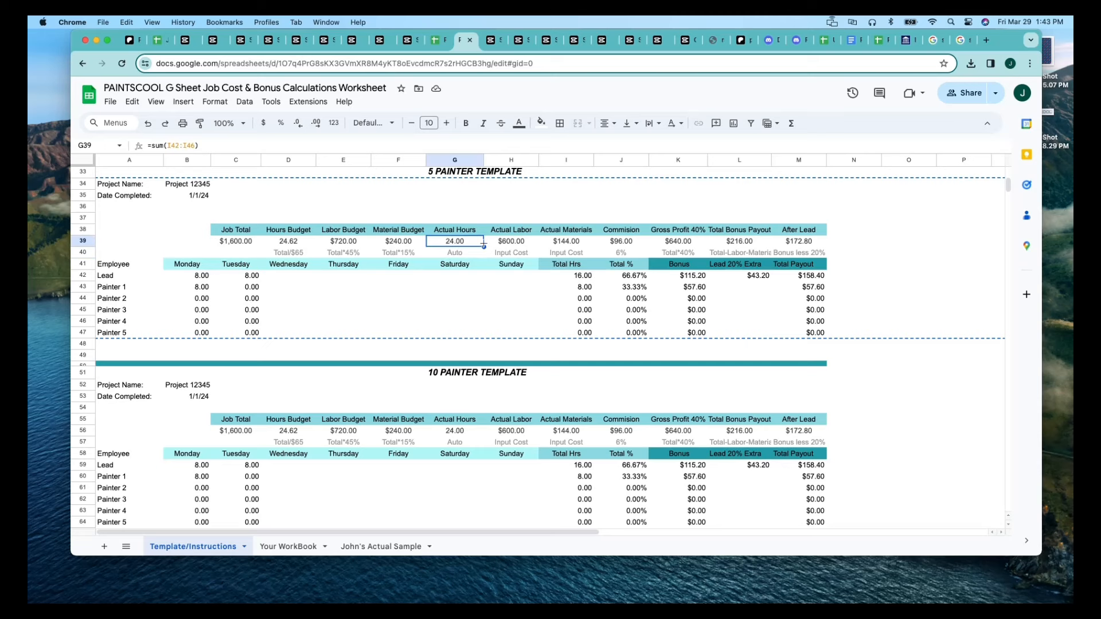
left_click(504, 244)
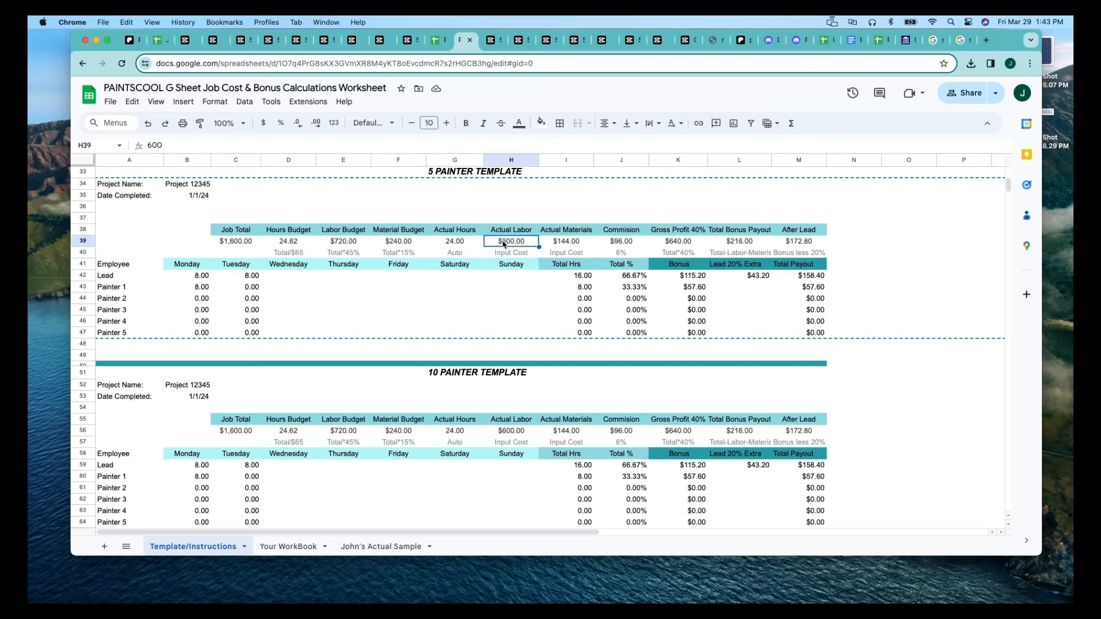
left_click(559, 244)
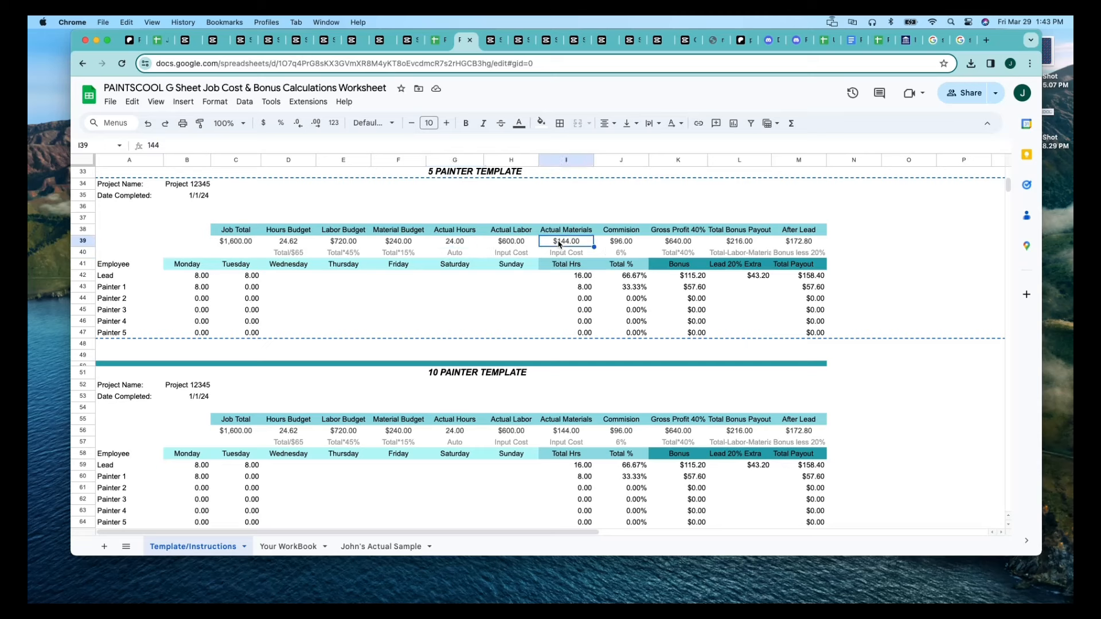
left_click(621, 275)
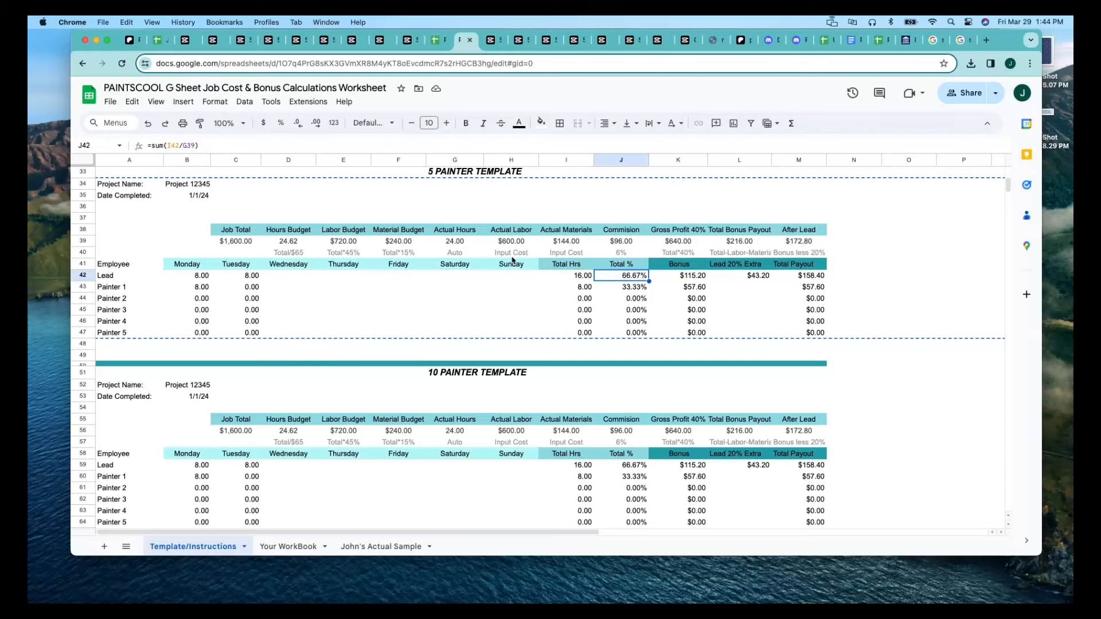
Go through the calculation notes in D40:I40, from Hours Budget to Actual Materials, in the 5 Painter Template.
left_click(296, 253)
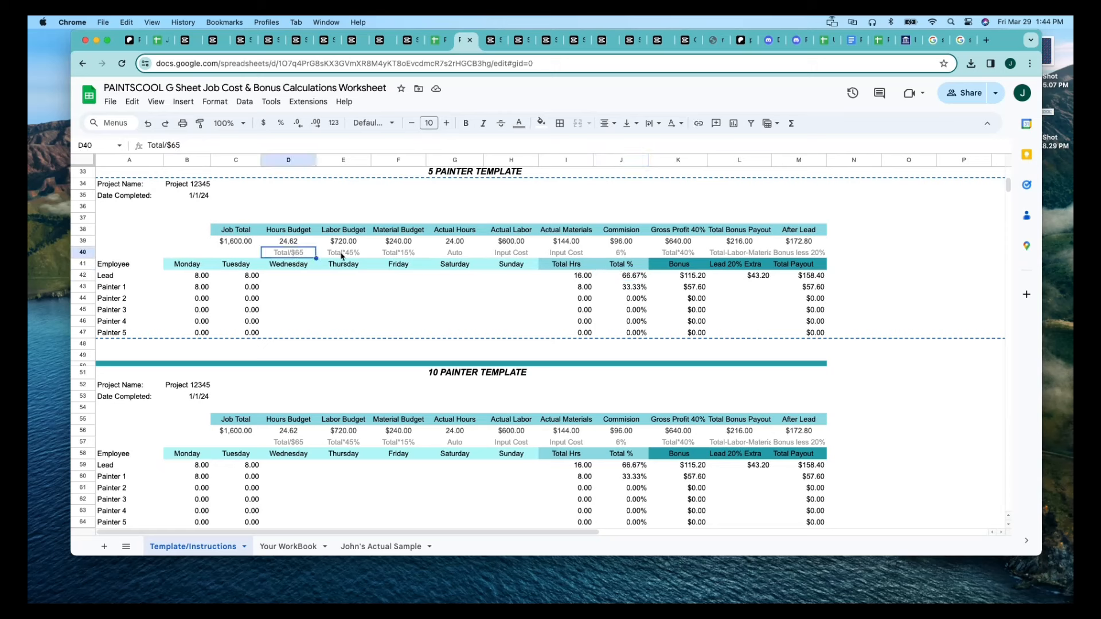
left_click(344, 256)
left_click(394, 257)
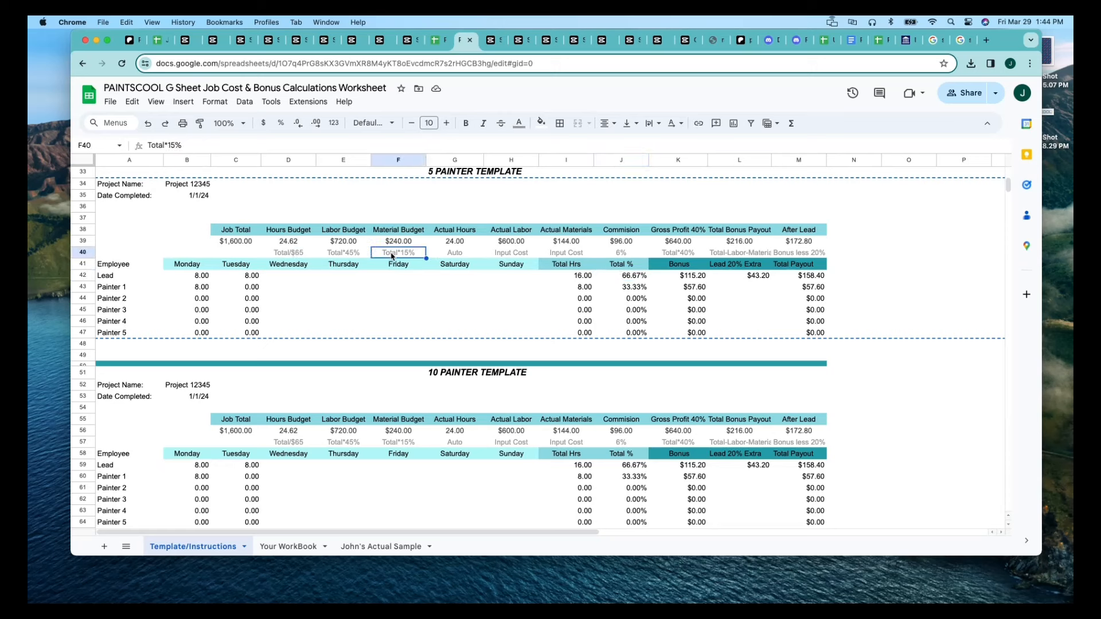
left_click(451, 255)
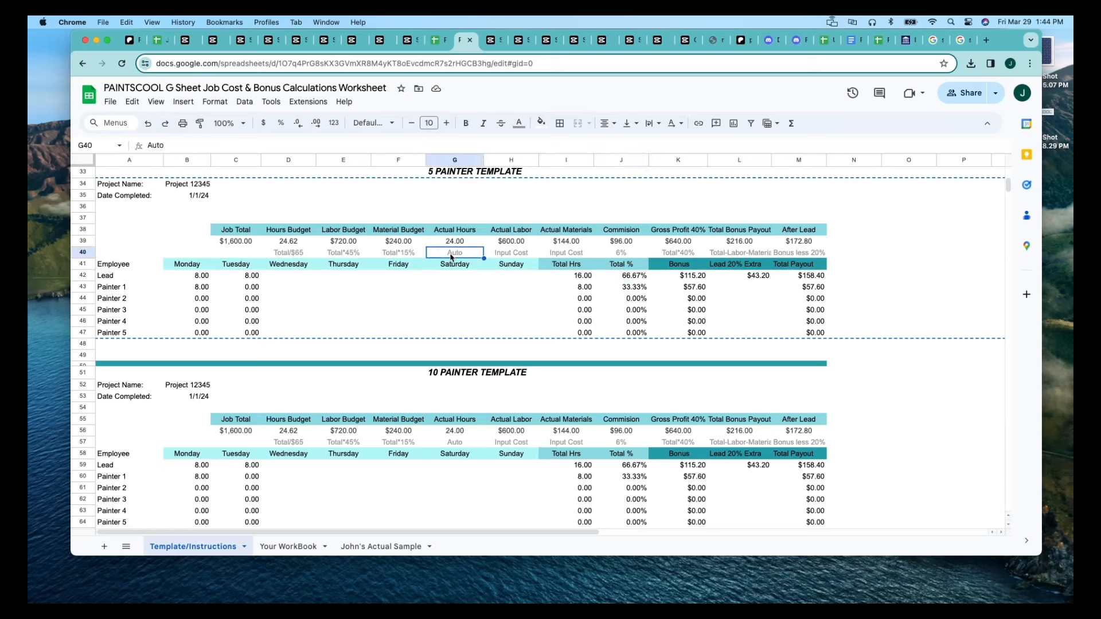
left_click(511, 254)
left_click(562, 257)
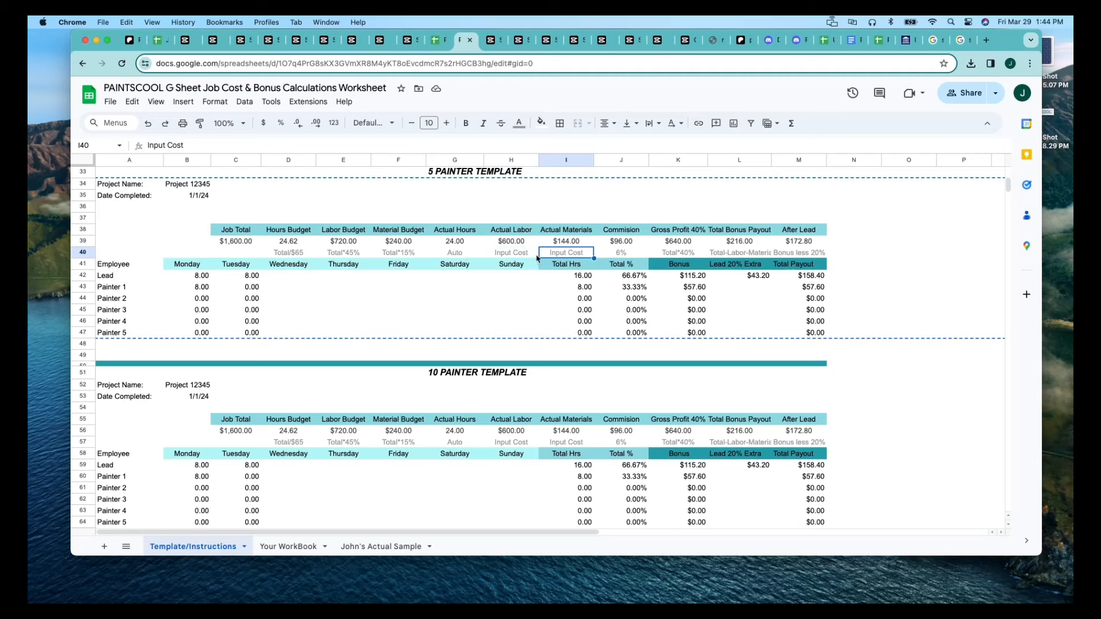
Recheck the Input Cost notes in H40 and I40, and review the notes in J40:M40 from Commision to After Lead.
left_click(527, 256)
left_click(562, 257)
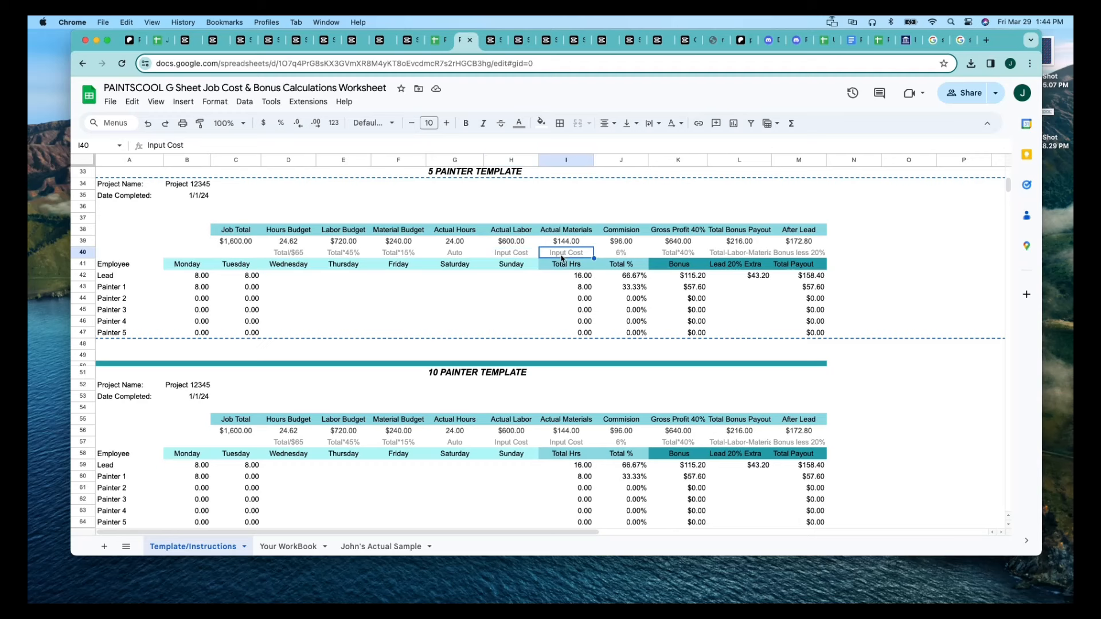
left_click(617, 259)
left_click(682, 257)
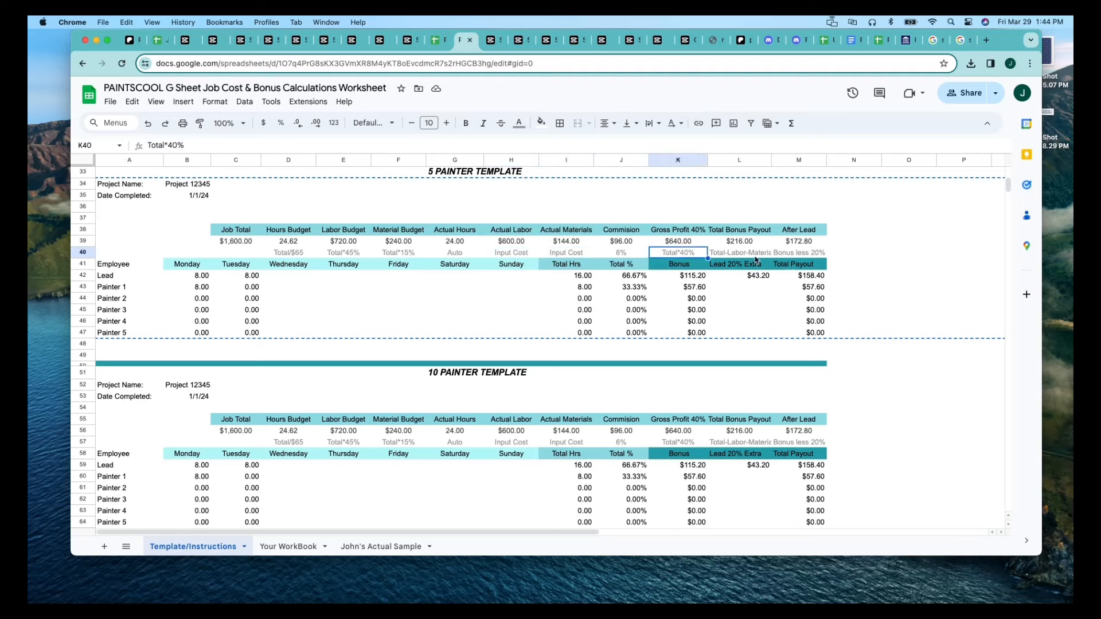
left_click(757, 257)
left_click(812, 255)
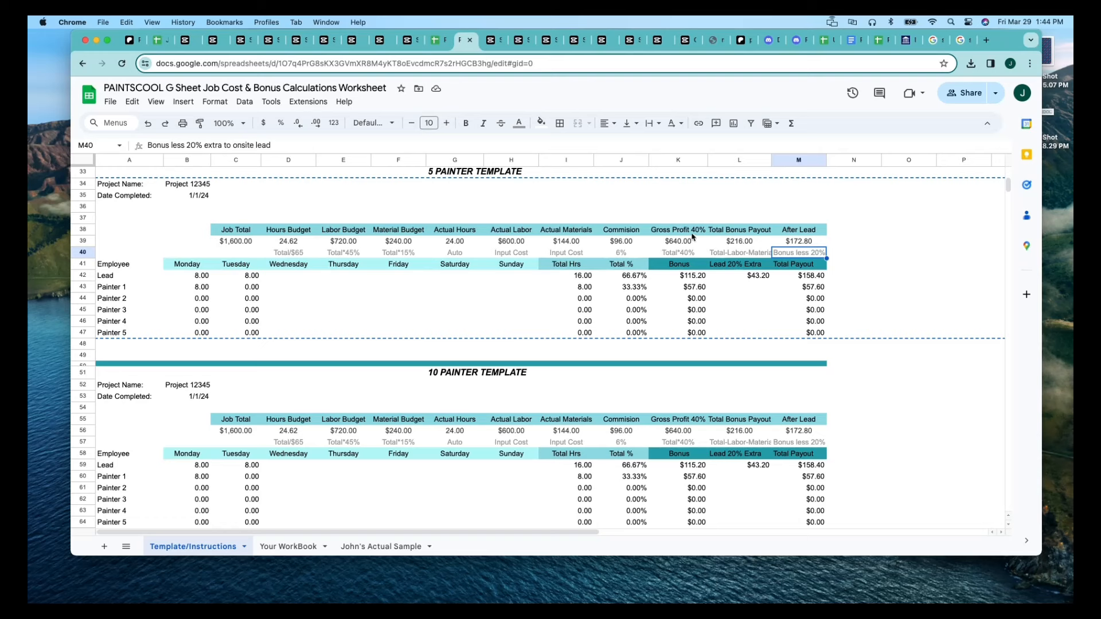
Compare the 5 Painter Template's commission in J39 with the Gross Profit 40% heading in K38 and the Total Bonus Payout formula in L39.
left_click(631, 241)
left_click(669, 233)
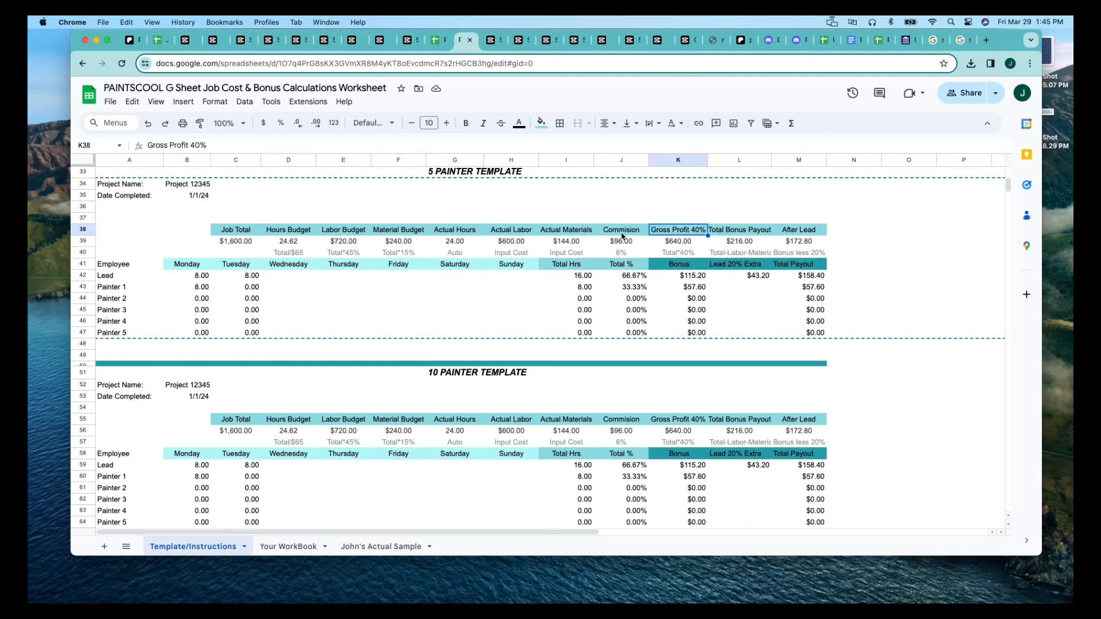
left_click(749, 240)
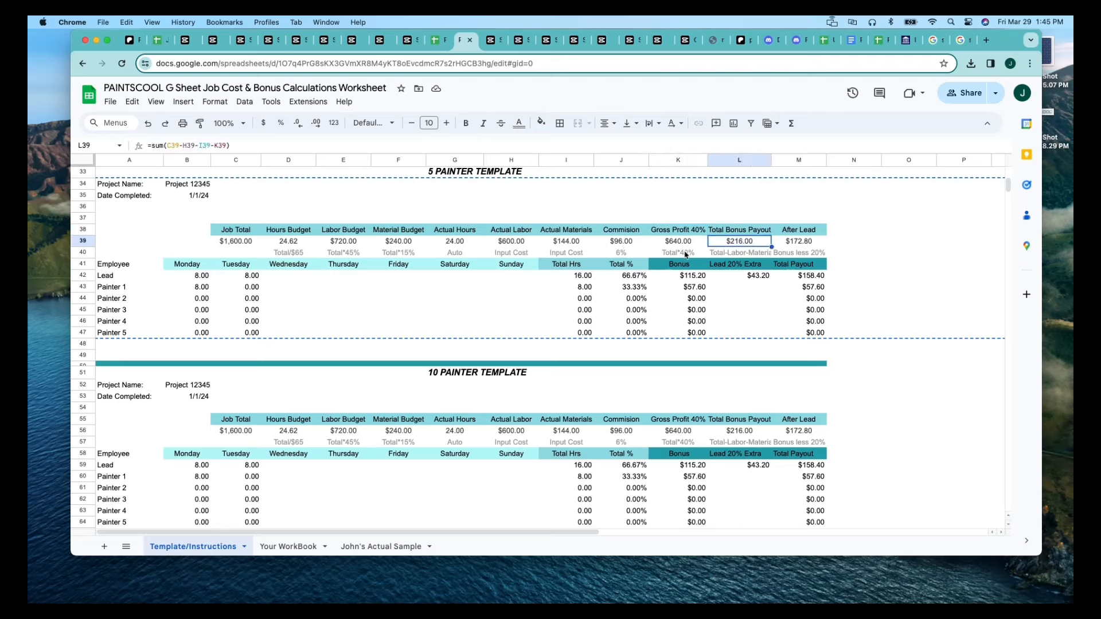
left_click(518, 326)
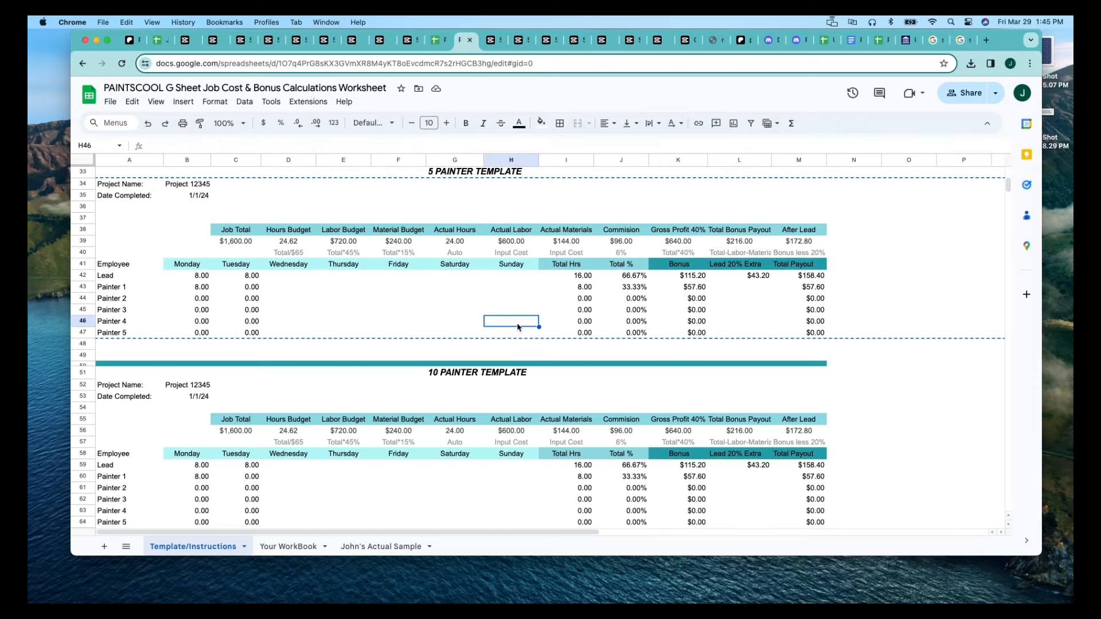